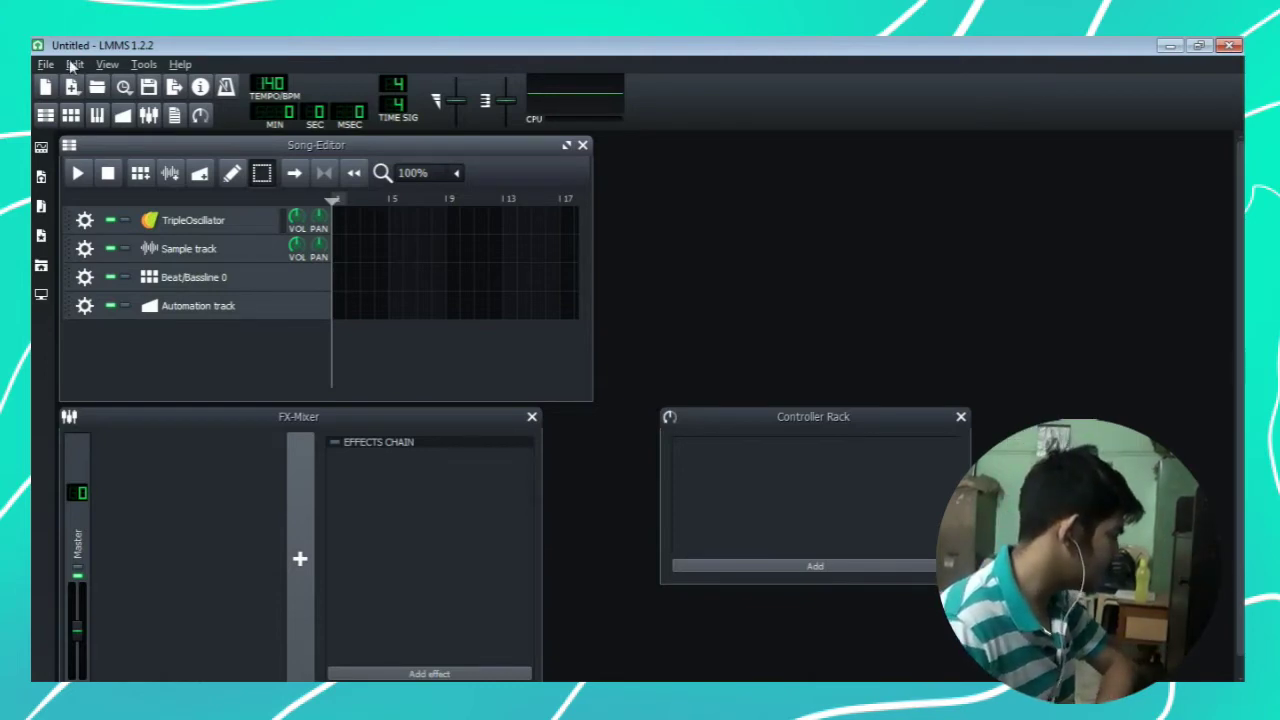
# Browse My Computer to E:/ARTSY MUSIC, widen the file browser and expand the Cymatics - Apex One Shots Vol 3 folder
pyautogui.click(41, 295)
pyautogui.click(41, 295)
pyautogui.click(41, 295)
pyautogui.click(86, 210)
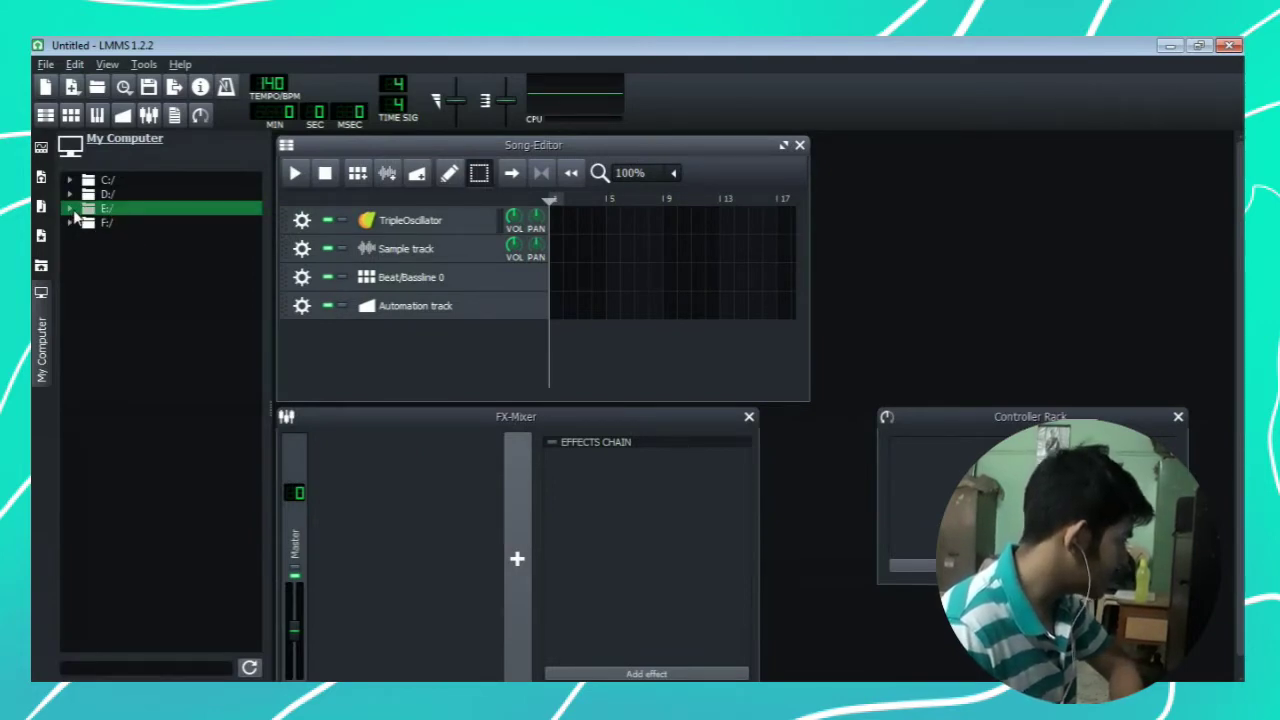
pyautogui.click(71, 209)
pyautogui.click(104, 223)
pyautogui.click(88, 222)
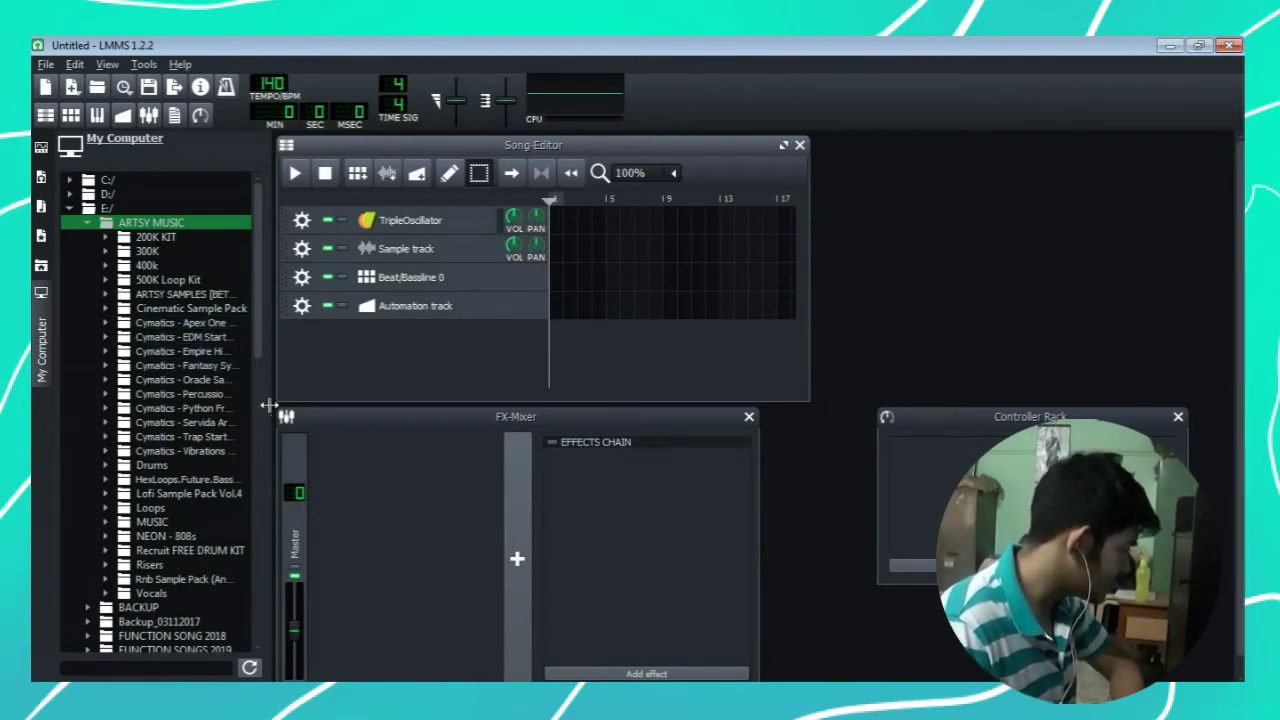
pyautogui.moveTo(269, 405); pyautogui.dragTo(530, 405)
pyautogui.click(116, 324)
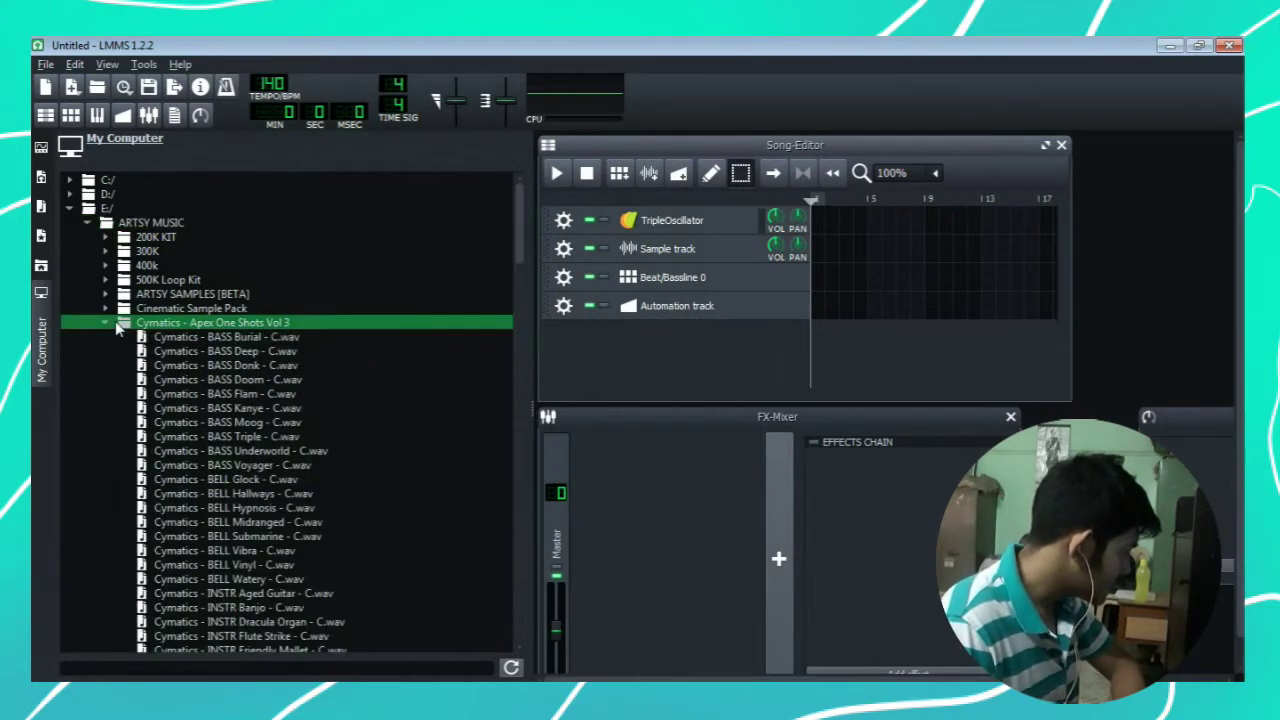
# Preview several bell one-shots in the Cymatics - Apex One Shots Vol 3 folder, including BELL Midranged and BELL Watery
pyautogui.scroll(-3, 270, 334)
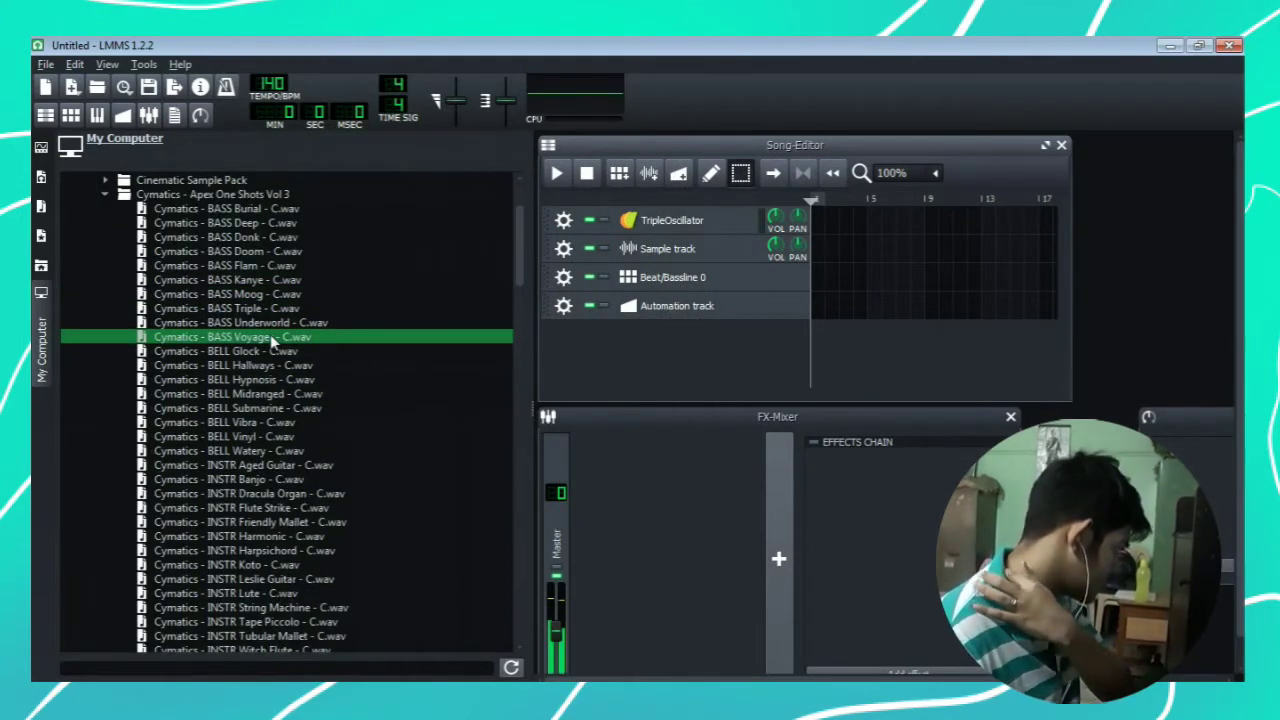
pyautogui.click(280, 394)
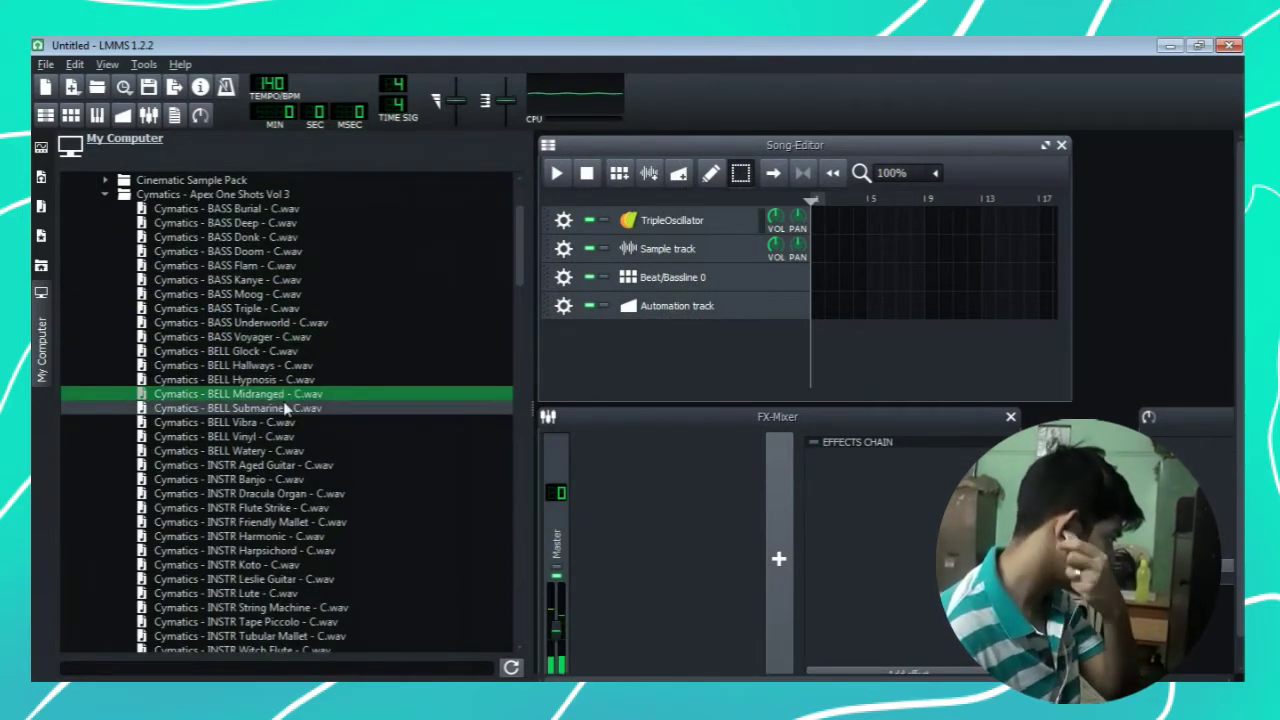
pyautogui.click(175, 450)
pyautogui.click(236, 365)
# Add the INSTR Harpsichord and INSTR Witch Flute samples as new instrument tracks and hide the file browser
pyautogui.click(289, 552)
pyautogui.doubleClick(290, 552)
pyautogui.scroll(-2, 290, 558)
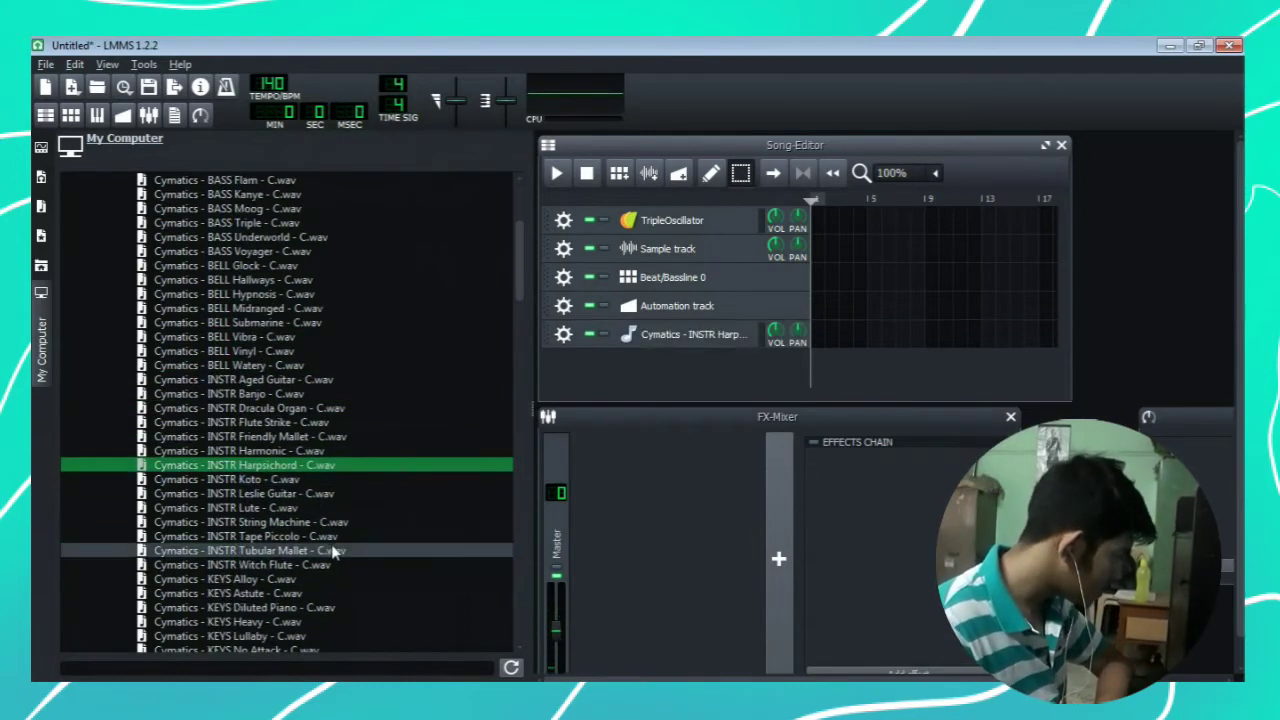
pyautogui.click(290, 558)
pyautogui.doubleClick(290, 558)
pyautogui.click(38, 350)
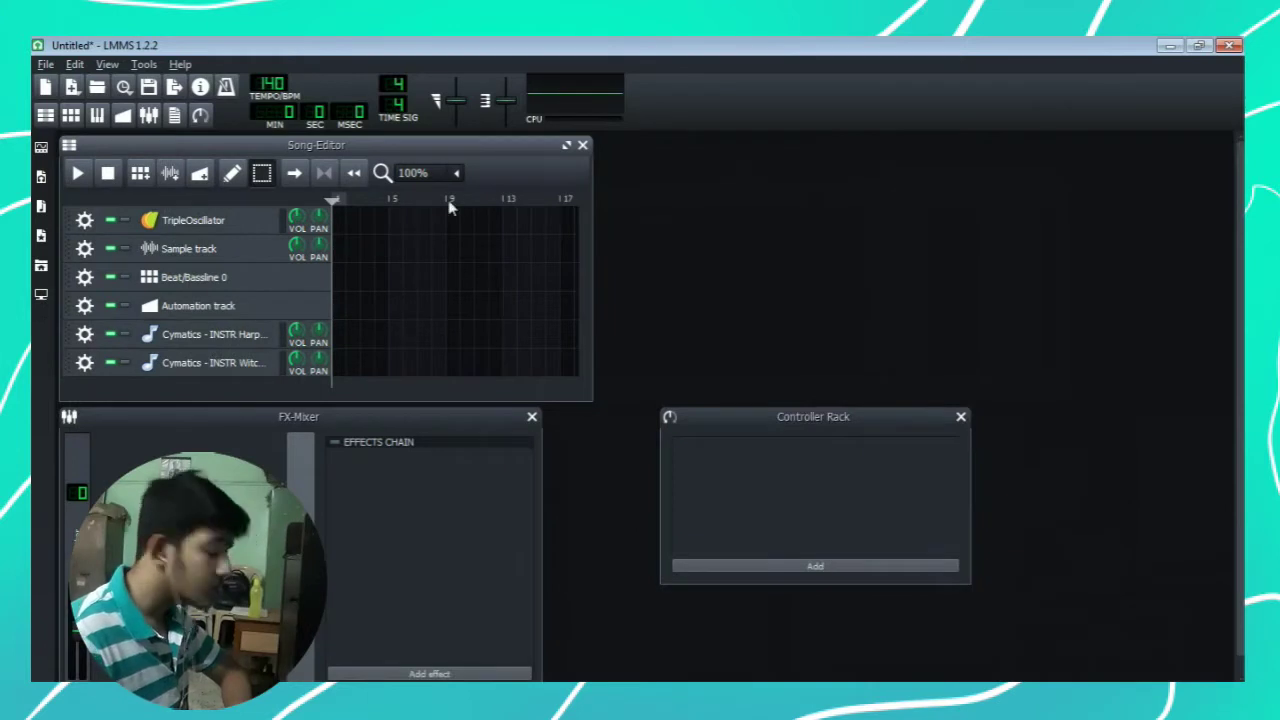
# Maximize the Song-Editor, open the INSTR Harpsichord track's instrument window and play a test note
pyautogui.scroll(-1, 298, 296)
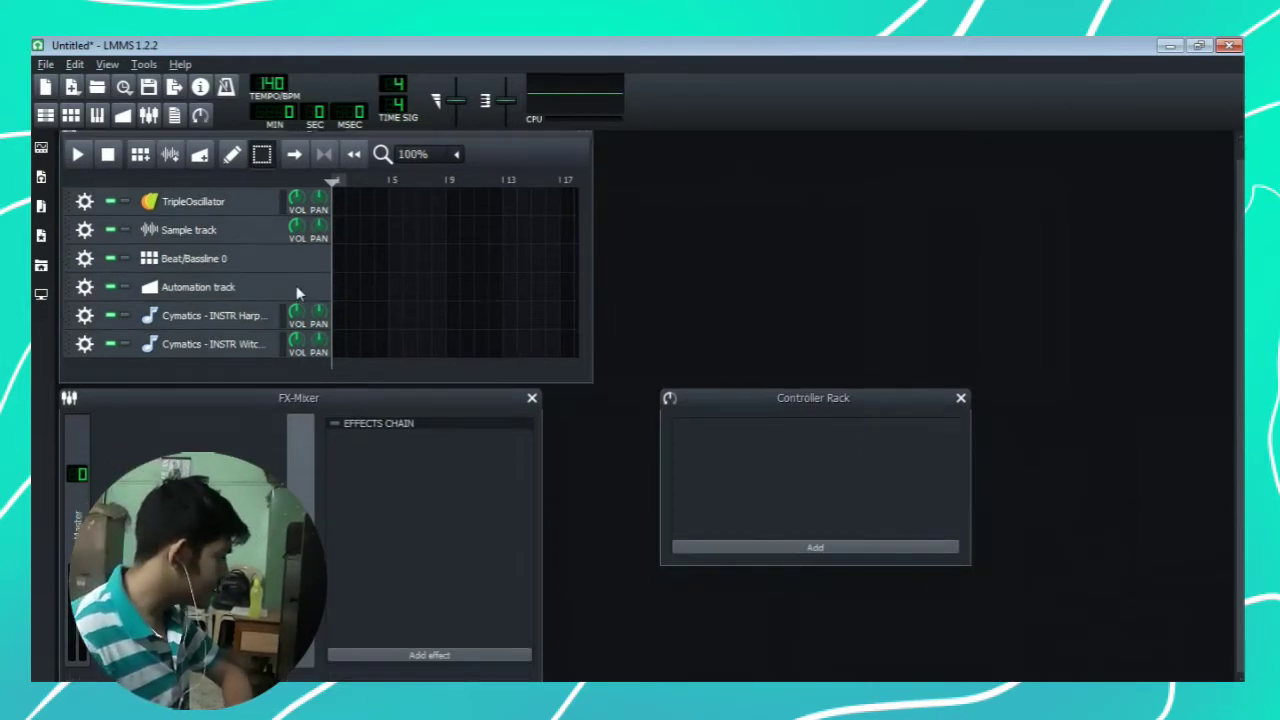
pyautogui.scroll(1, 390, 150)
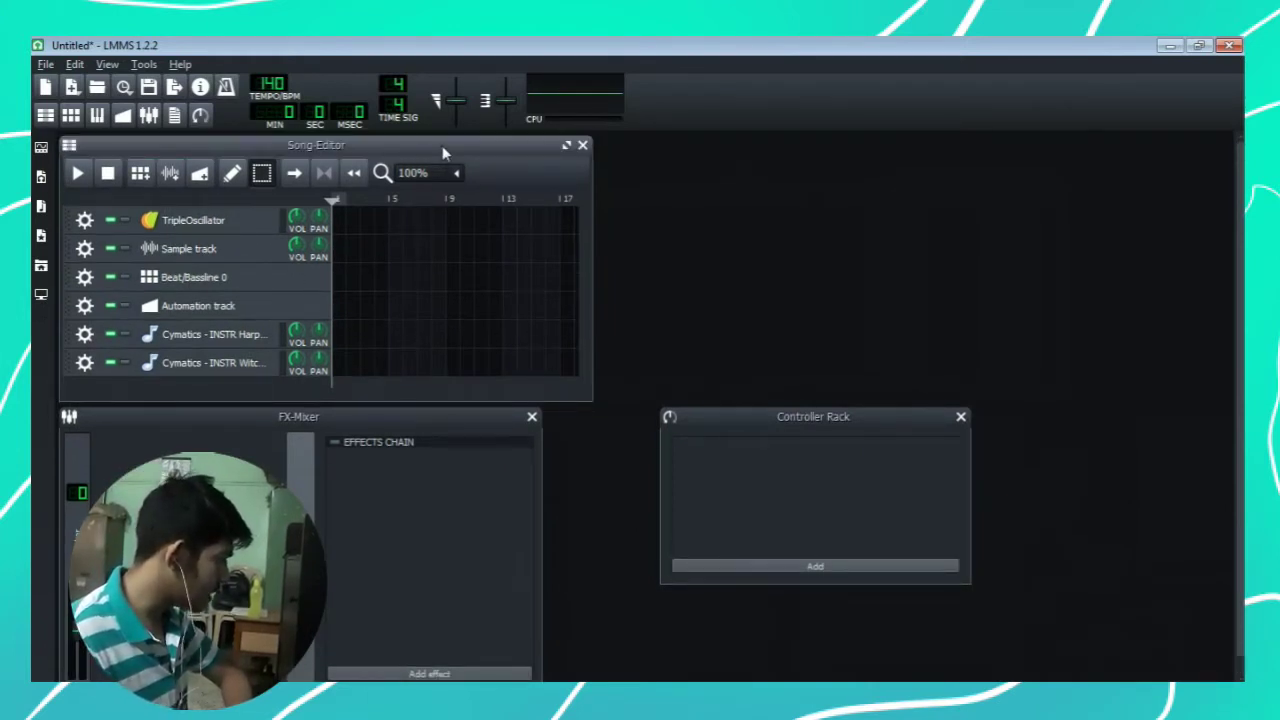
pyautogui.doubleClick(444, 148)
pyautogui.click(250, 310)
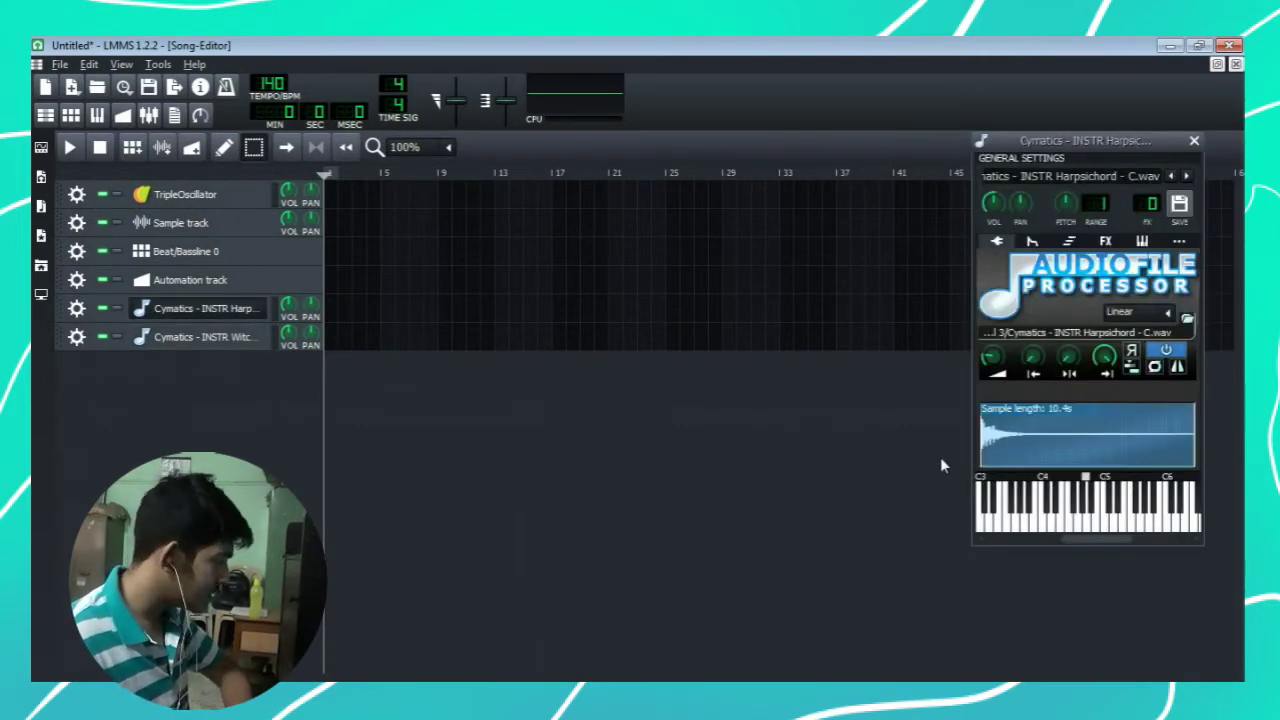
pyautogui.press('q')
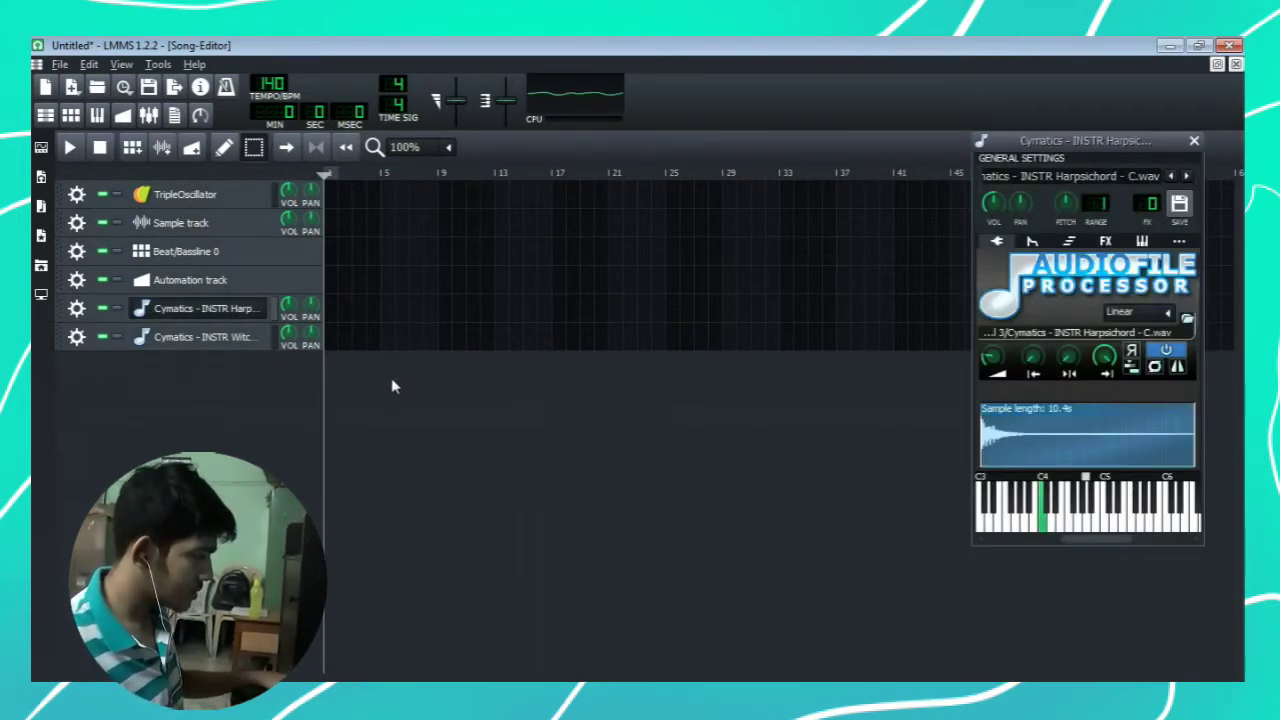
# Open the INSTR Witch Flute track's instrument window and move it clear of the middle of the song grid
pyautogui.click(218, 338)
pyautogui.click(218, 338)
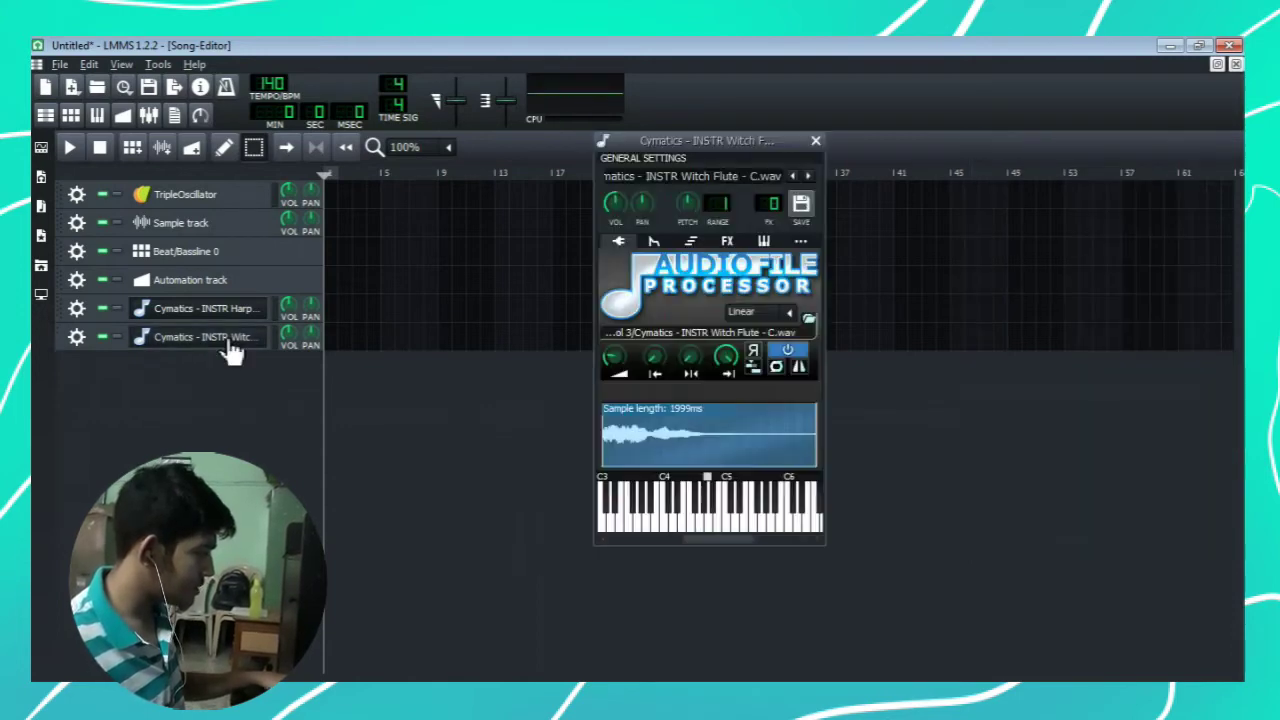
pyautogui.moveTo(717, 150); pyautogui.dragTo(1007, 157)
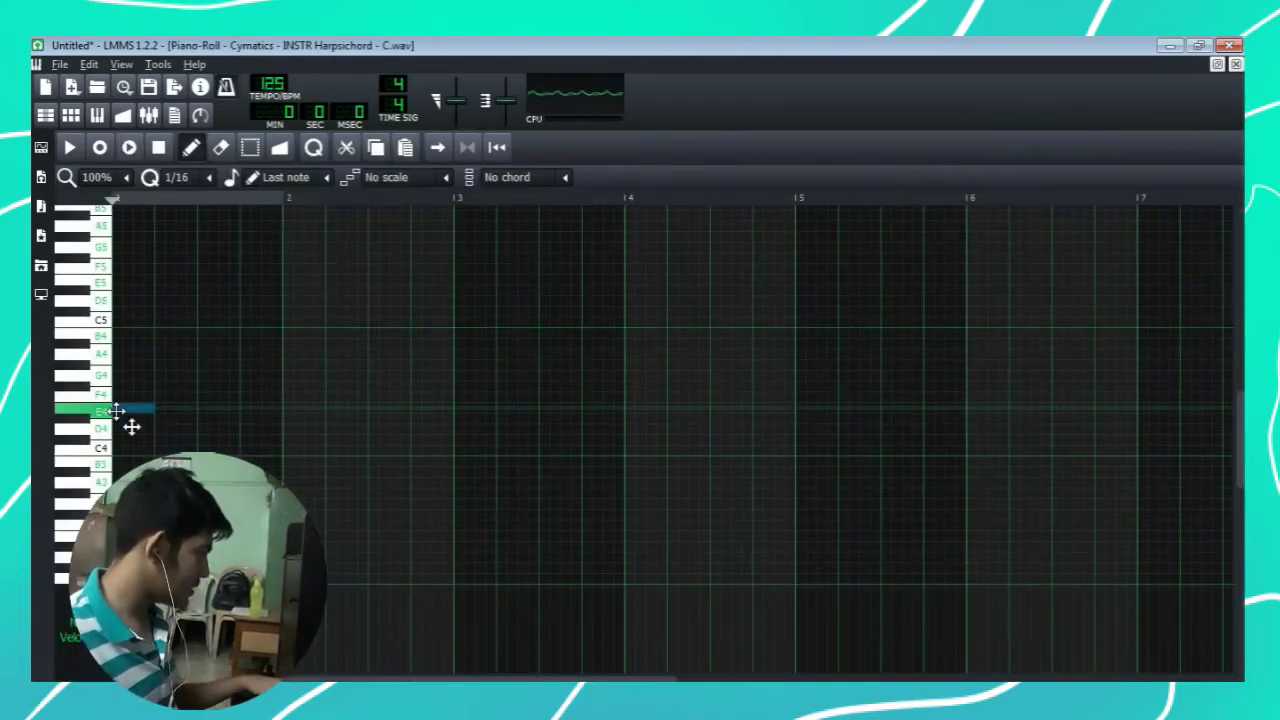
# Stretch the Harpsichord's E4 note to one bar, build the four-bar chord pattern from bar 2 with D4, and play it back
pyautogui.moveTo(150, 407); pyautogui.dragTo(290, 403)
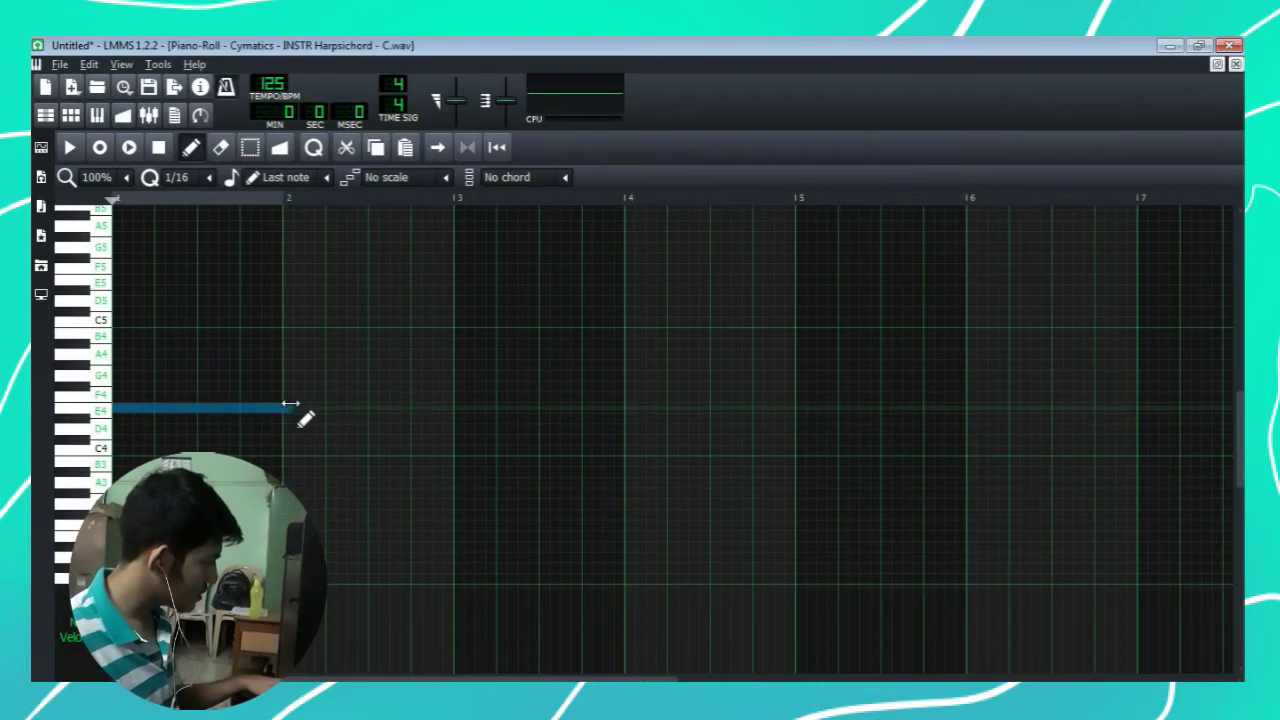
pyautogui.press('space')
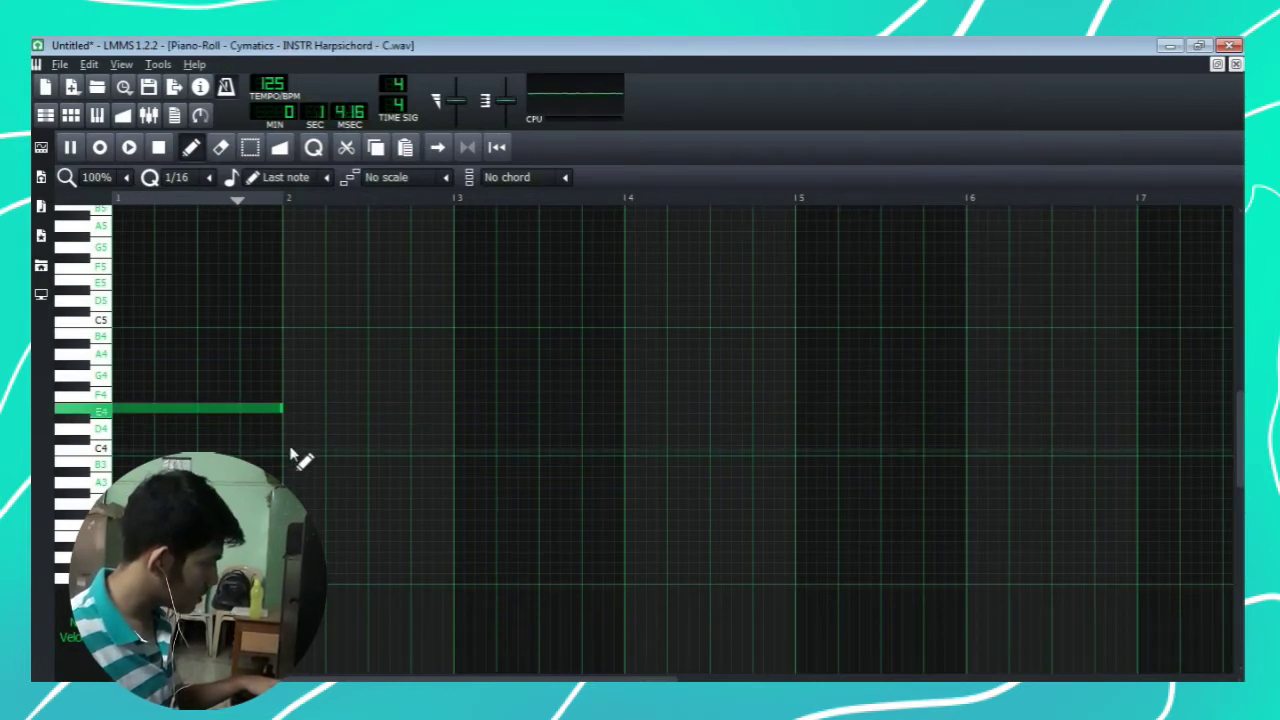
pyautogui.moveTo(289, 440); pyautogui.dragTo(286, 429)
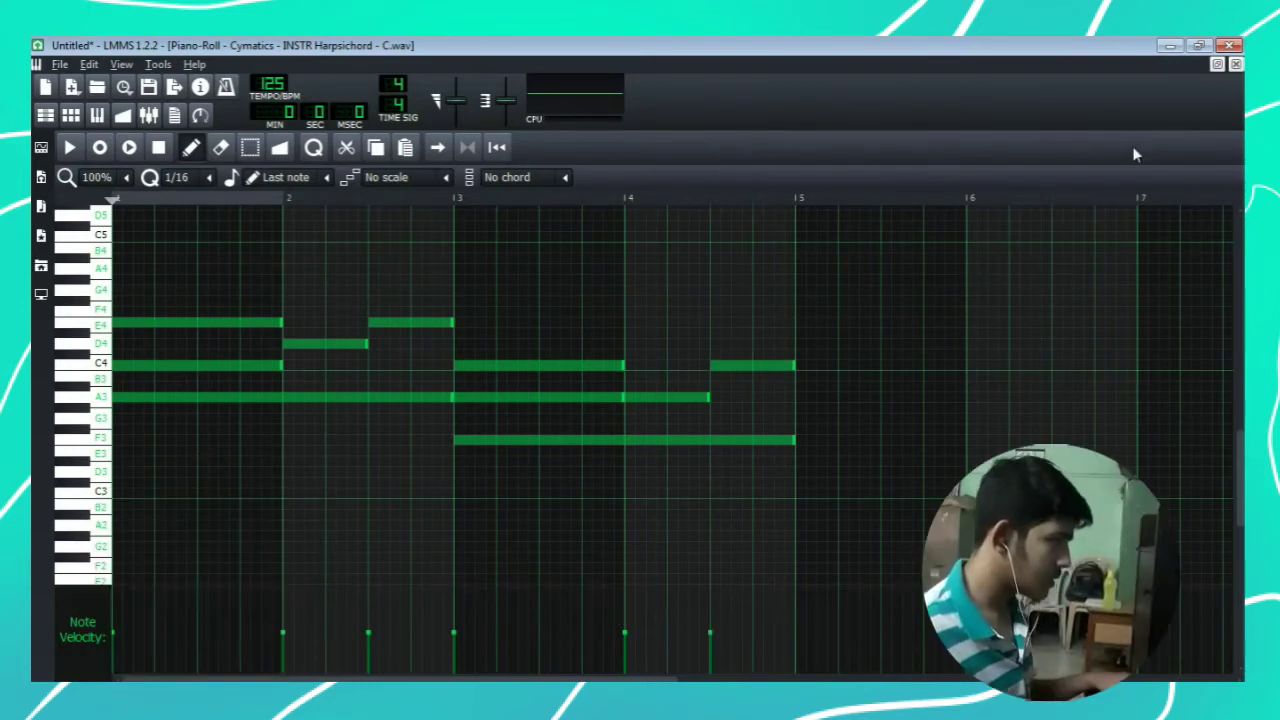
pyautogui.press('space')
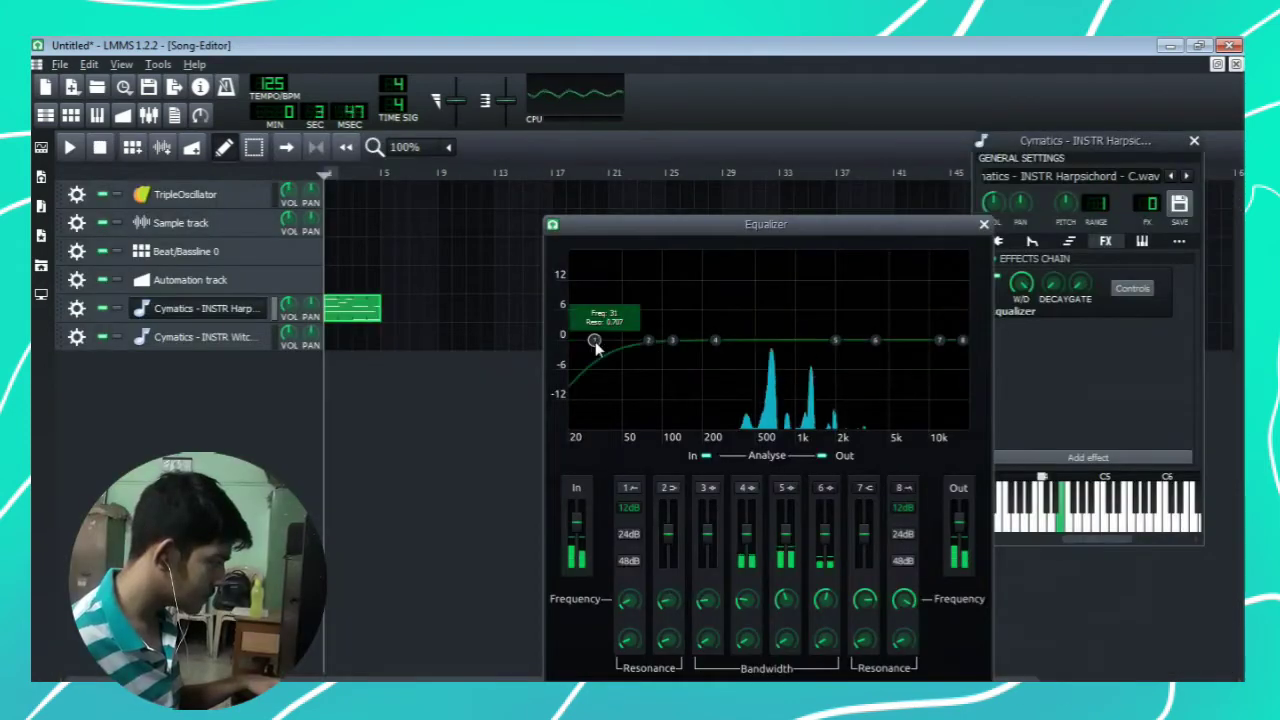
# Shape the Harpsichord's equalizer by raising the high-pass band's cutoff and lowering the low-pass band's cutoff while listening
pyautogui.click(601, 341)
pyautogui.moveTo(631, 342); pyautogui.dragTo(751, 367)
pyautogui.moveTo(961, 346); pyautogui.dragTo(823, 367)
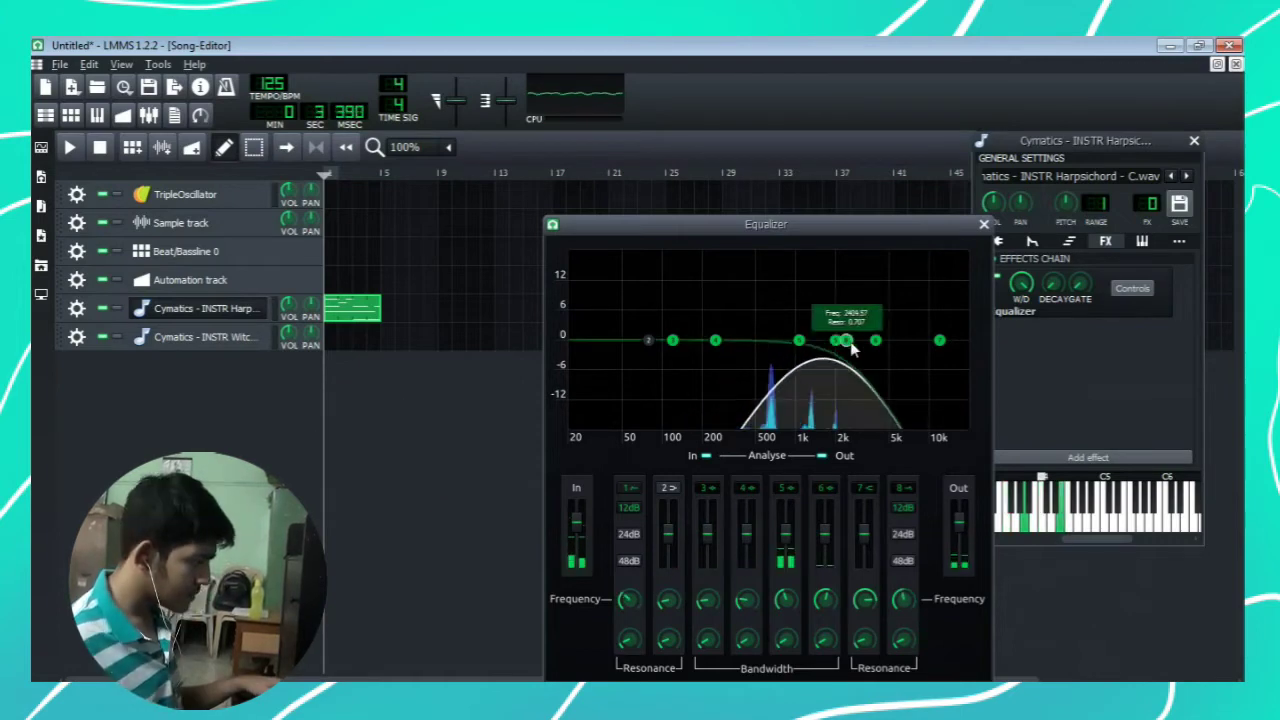
pyautogui.moveTo(851, 349); pyautogui.dragTo(896, 342)
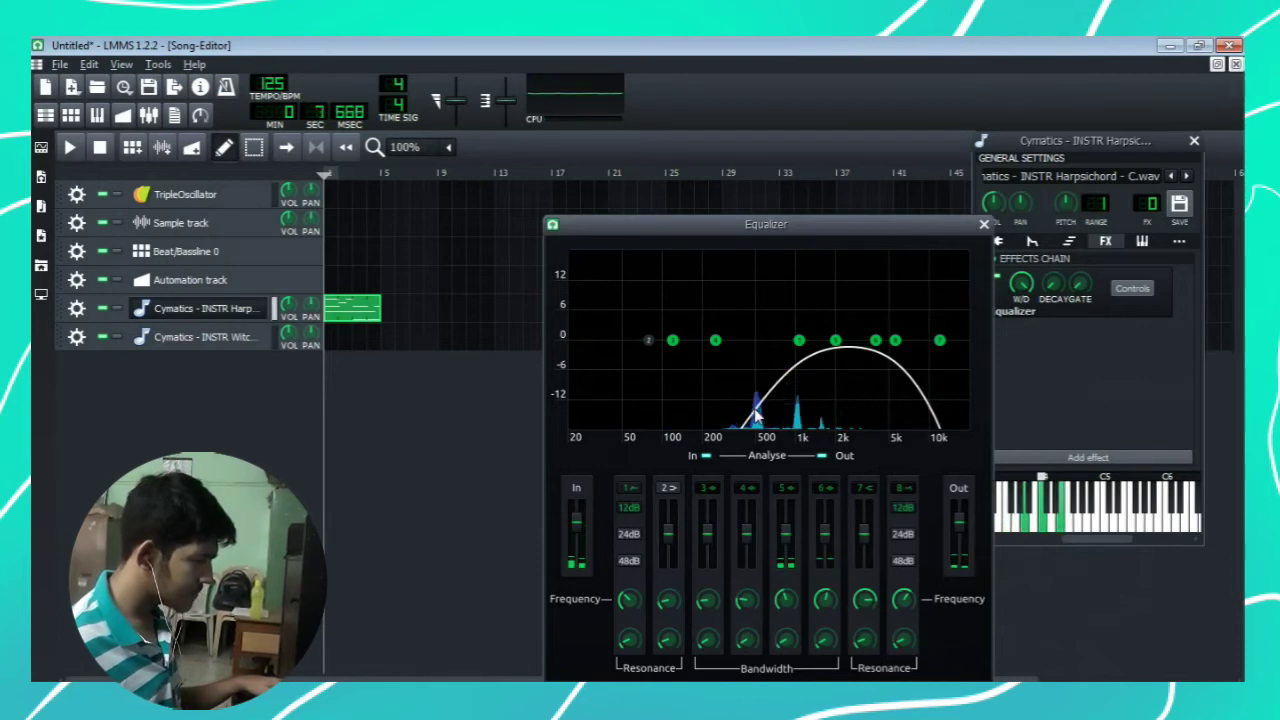
pyautogui.moveTo(791, 342); pyautogui.dragTo(1033, 343)
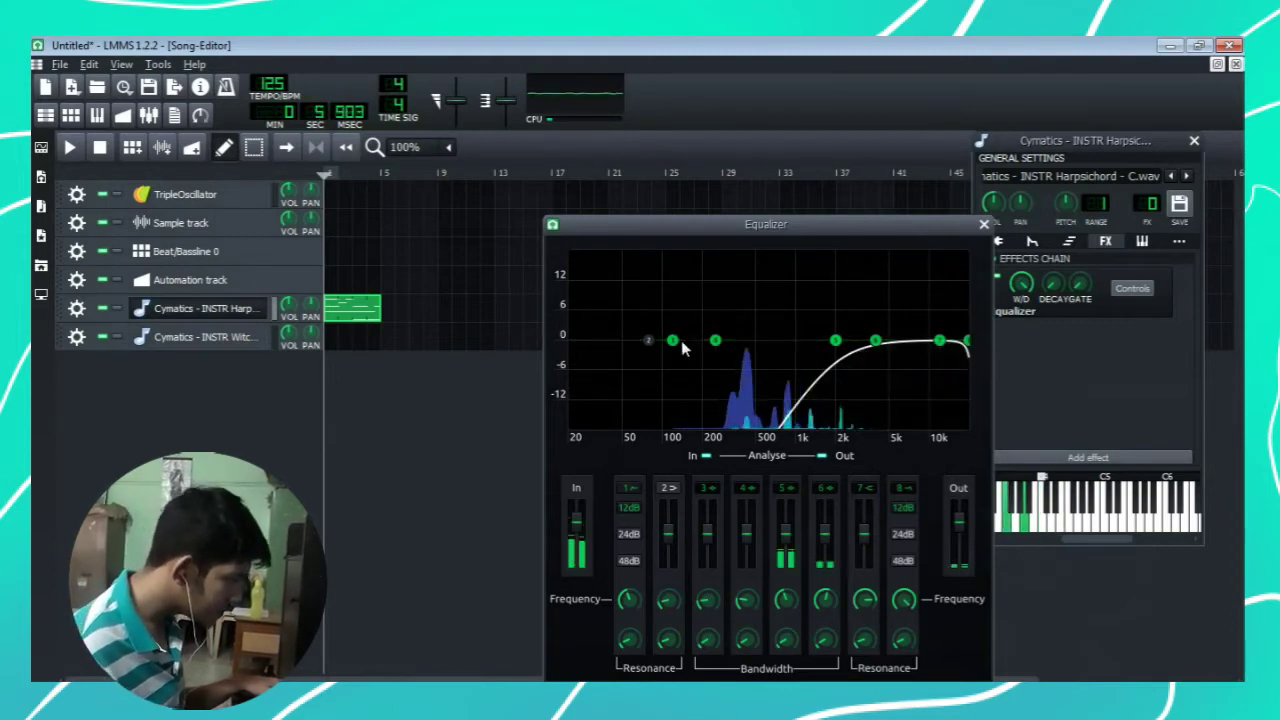
pyautogui.moveTo(966, 341); pyautogui.dragTo(928, 341)
pyautogui.moveTo(834, 341); pyautogui.dragTo(781, 340)
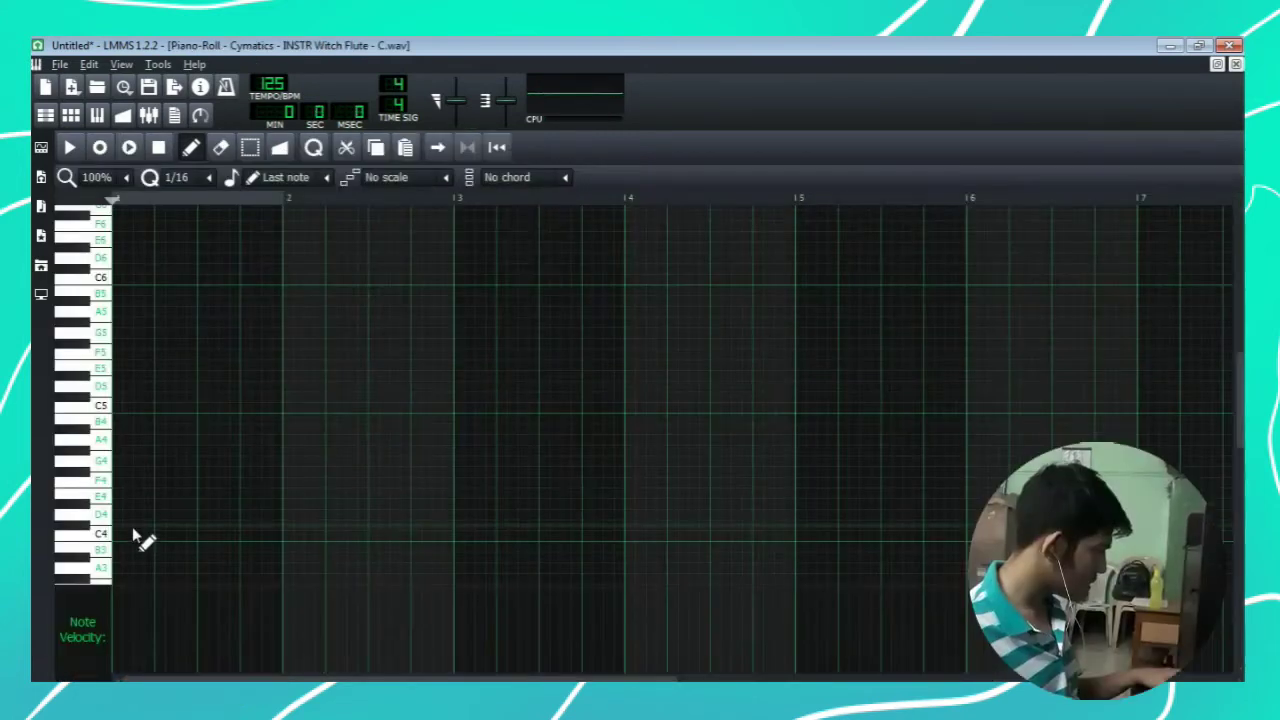
# Draw the four-bar Witch Flute melody with notes between B3 and G4, holding the D4 at bar 4 for half a bar
pyautogui.click(122, 483)
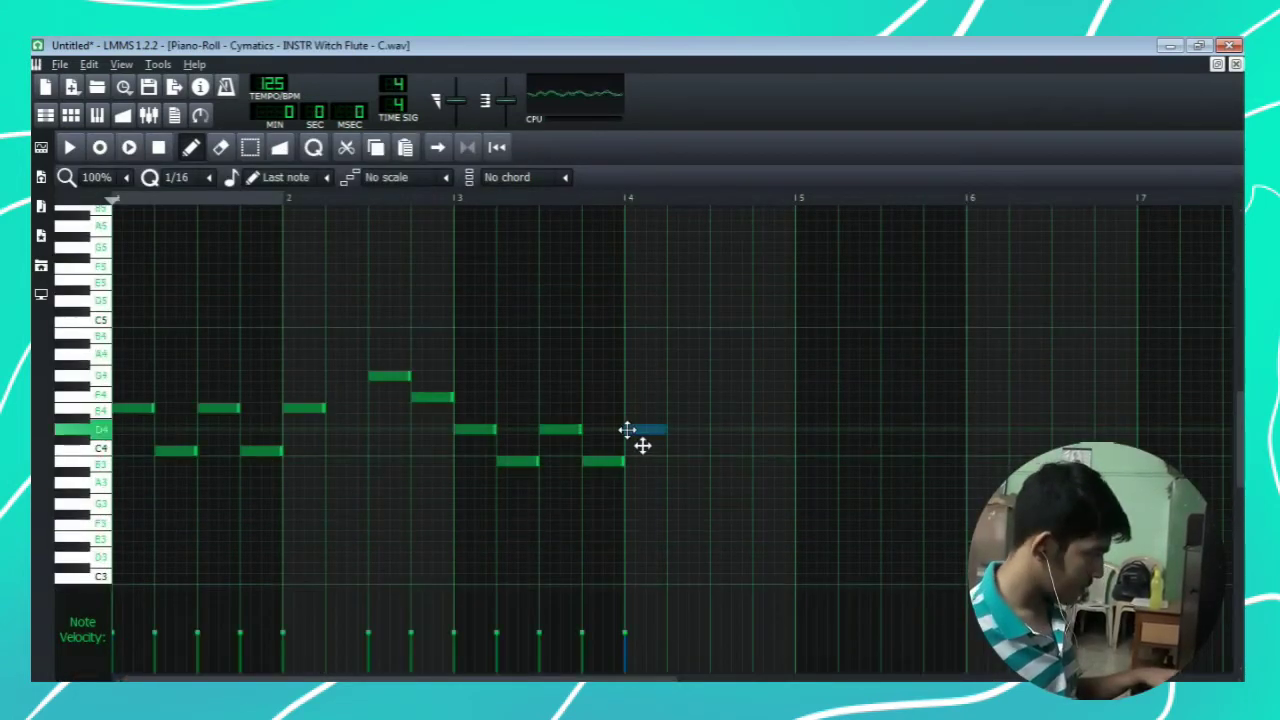
pyautogui.click(717, 438)
pyautogui.moveTo(717, 436); pyautogui.dragTo(737, 466)
pyautogui.click(765, 416)
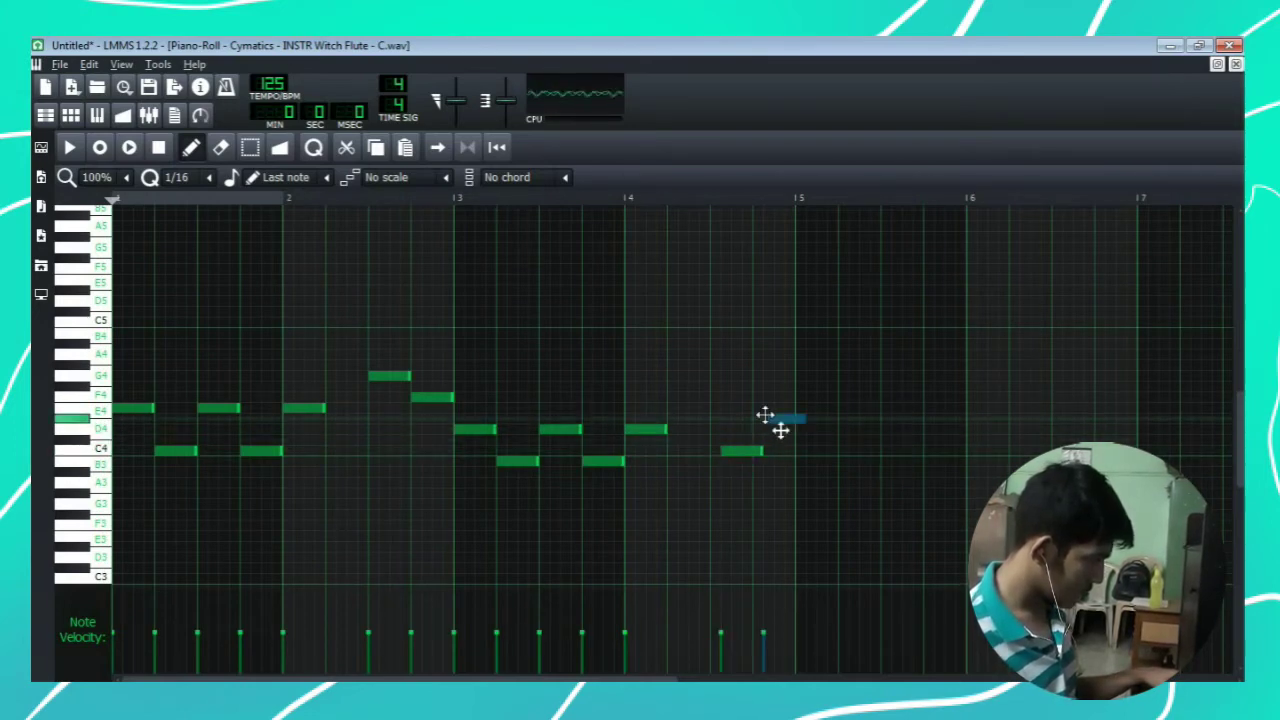
pyautogui.moveTo(749, 423); pyautogui.dragTo(731, 466)
pyautogui.moveTo(665, 429); pyautogui.dragTo(712, 429)
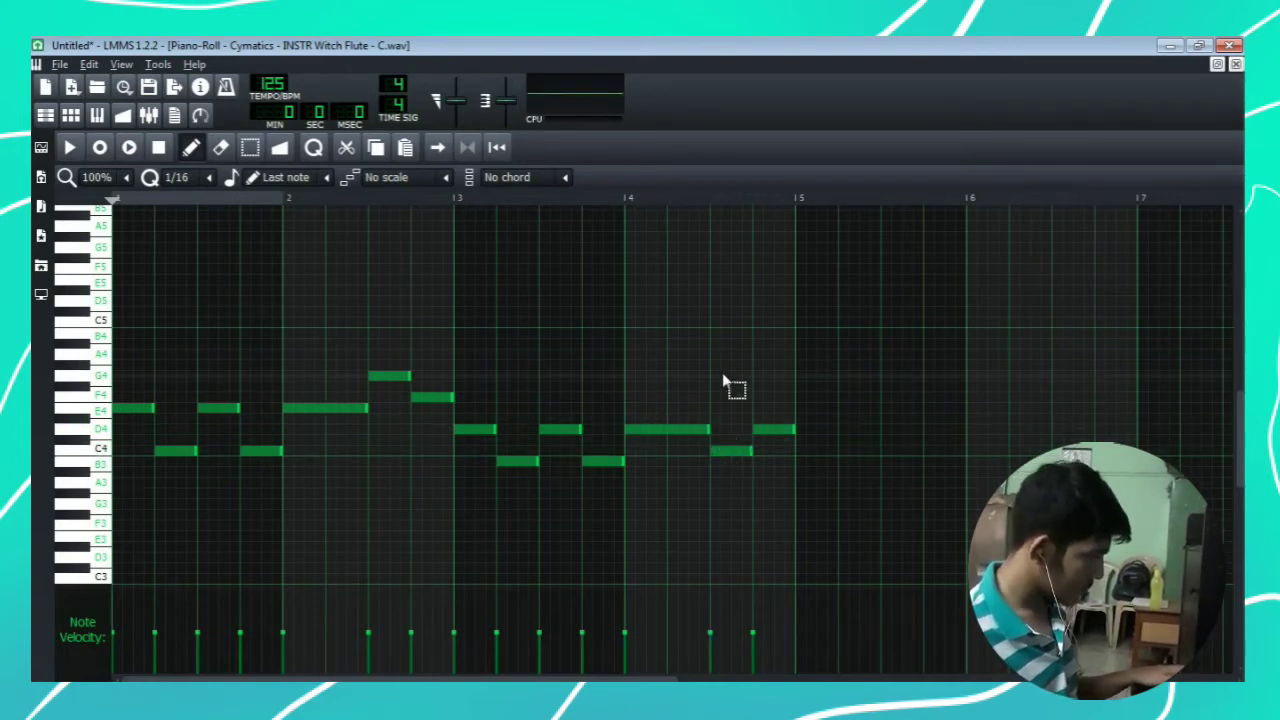
# Lengthen all Witch Flute melody notes except the last one slightly so that they overlap
pyautogui.moveTo(737, 322); pyautogui.dragTo(66, 573)
pyautogui.moveTo(198, 451); pyautogui.dragTo(207, 453)
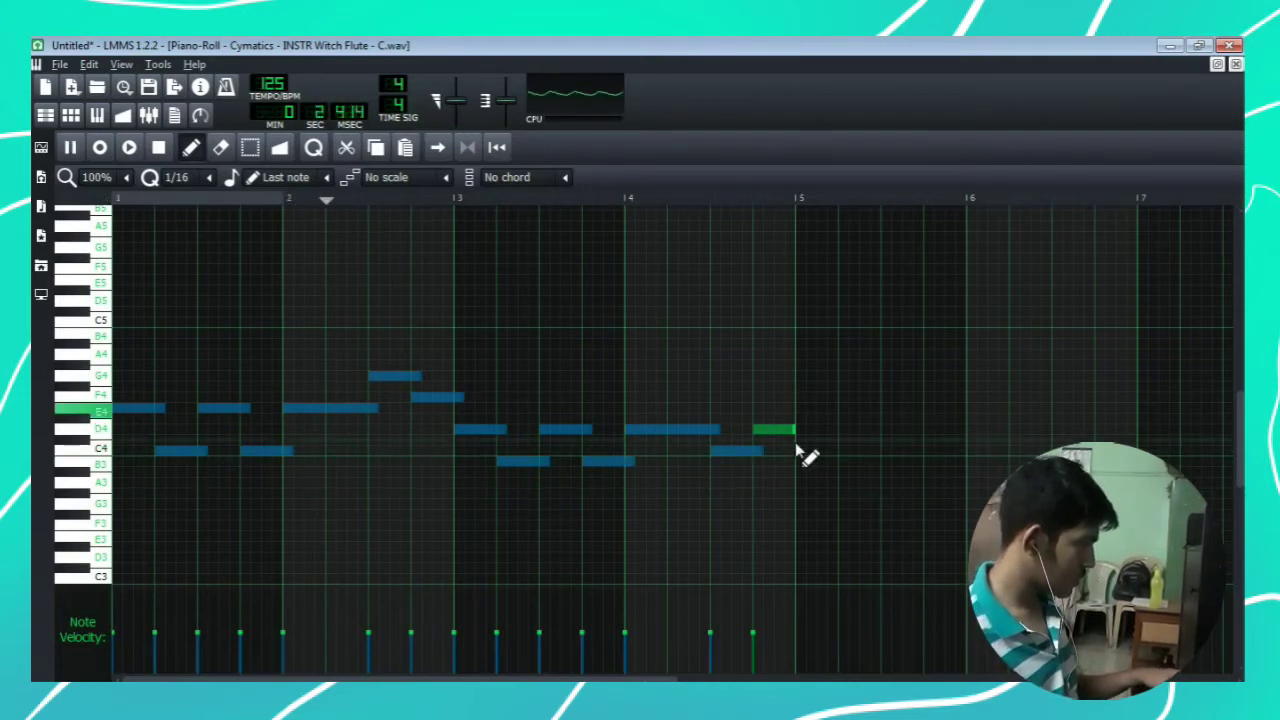
pyautogui.click(886, 395)
pyautogui.rightClick(900, 400)
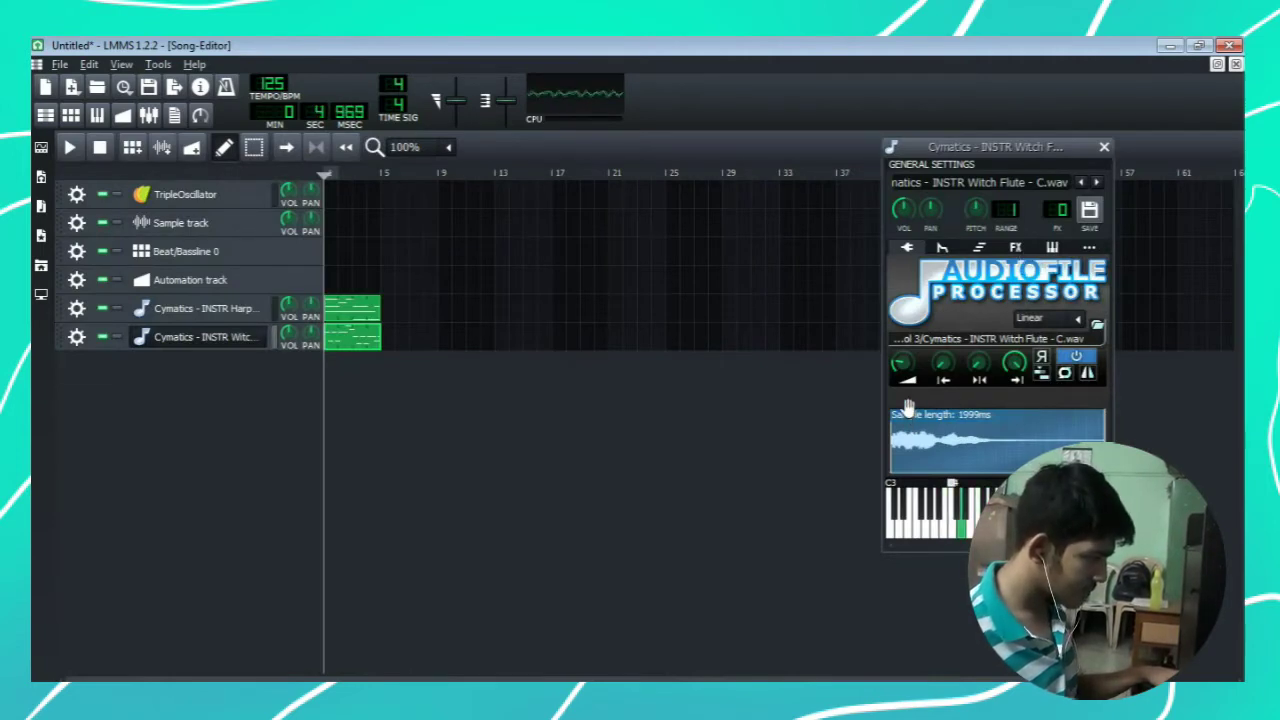
# Trim the start of the Witch Flute sample to a length of 1535 ms, close its window and play the song
pyautogui.moveTo(946, 370); pyautogui.dragTo(945, 362)
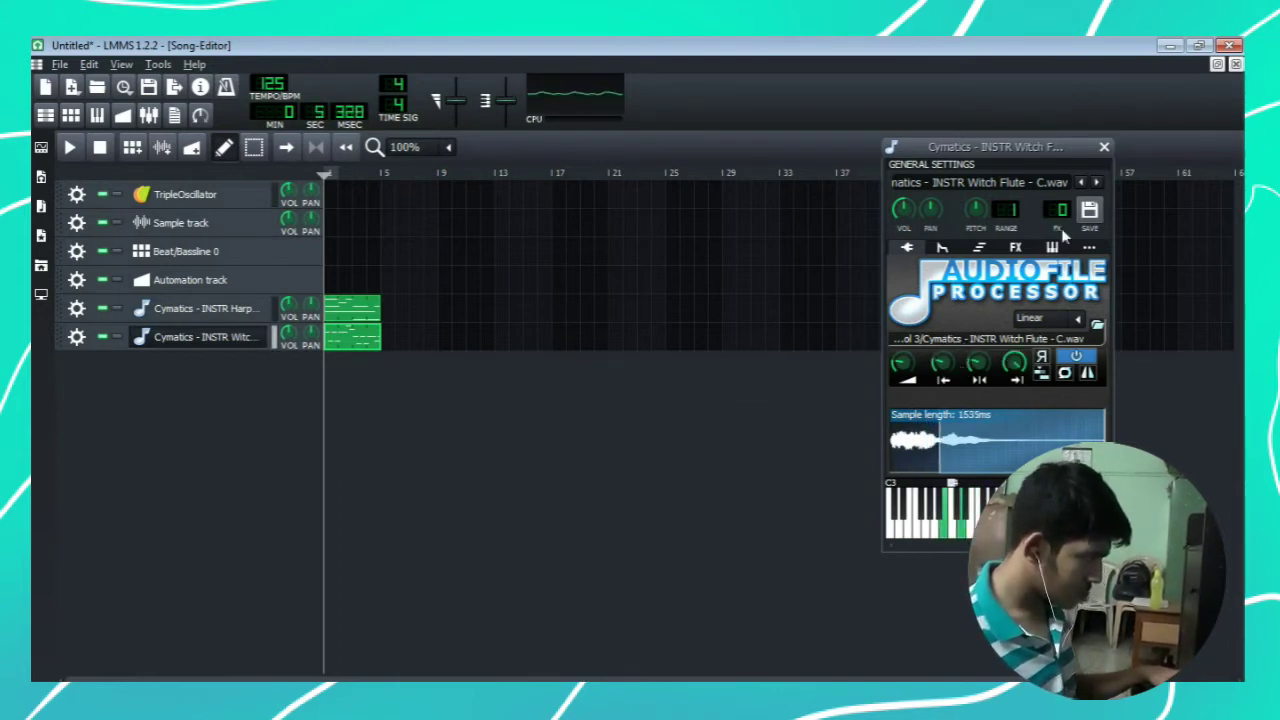
pyautogui.click(1104, 146)
pyautogui.press('space')
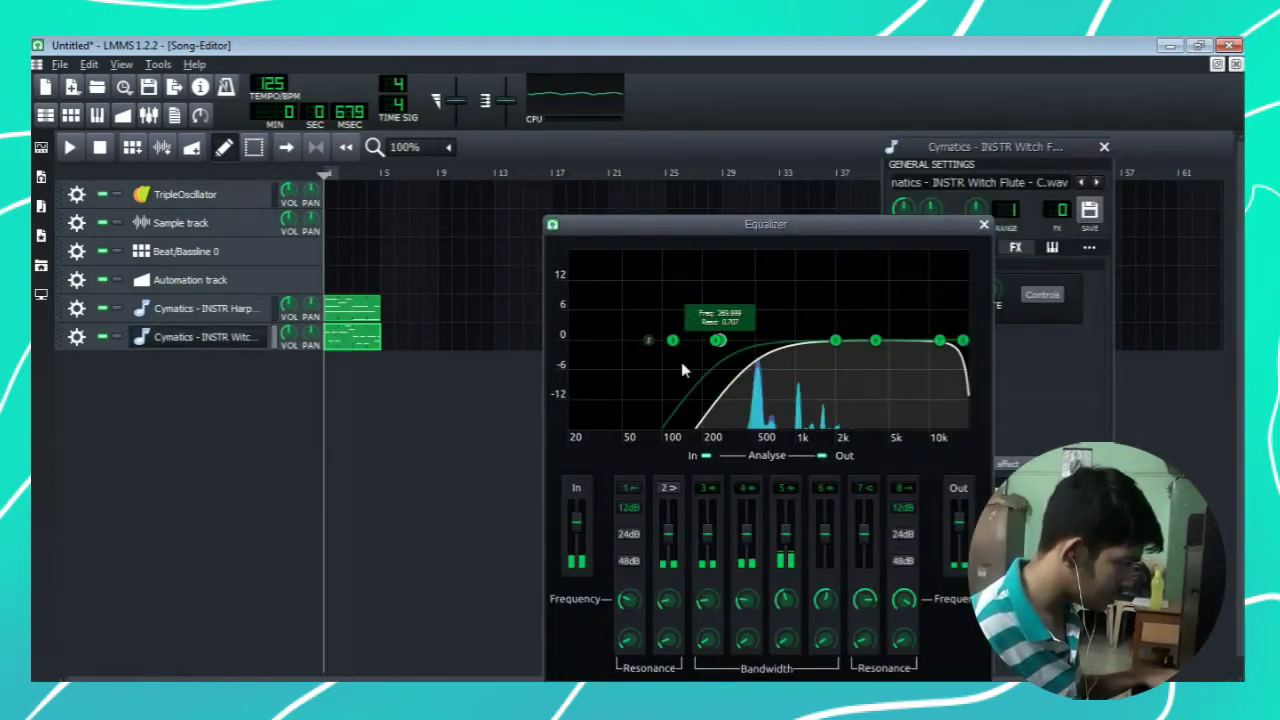
# Adjust the high-pass and low-pass cutoffs of the Witch Flute's equalizer, and close the equalizer and instrument windows
pyautogui.moveTo(716, 364); pyautogui.dragTo(662, 364)
pyautogui.moveTo(960, 343); pyautogui.dragTo(791, 341)
pyautogui.moveTo(662, 341); pyautogui.dragTo(727, 341)
pyautogui.click(983, 225)
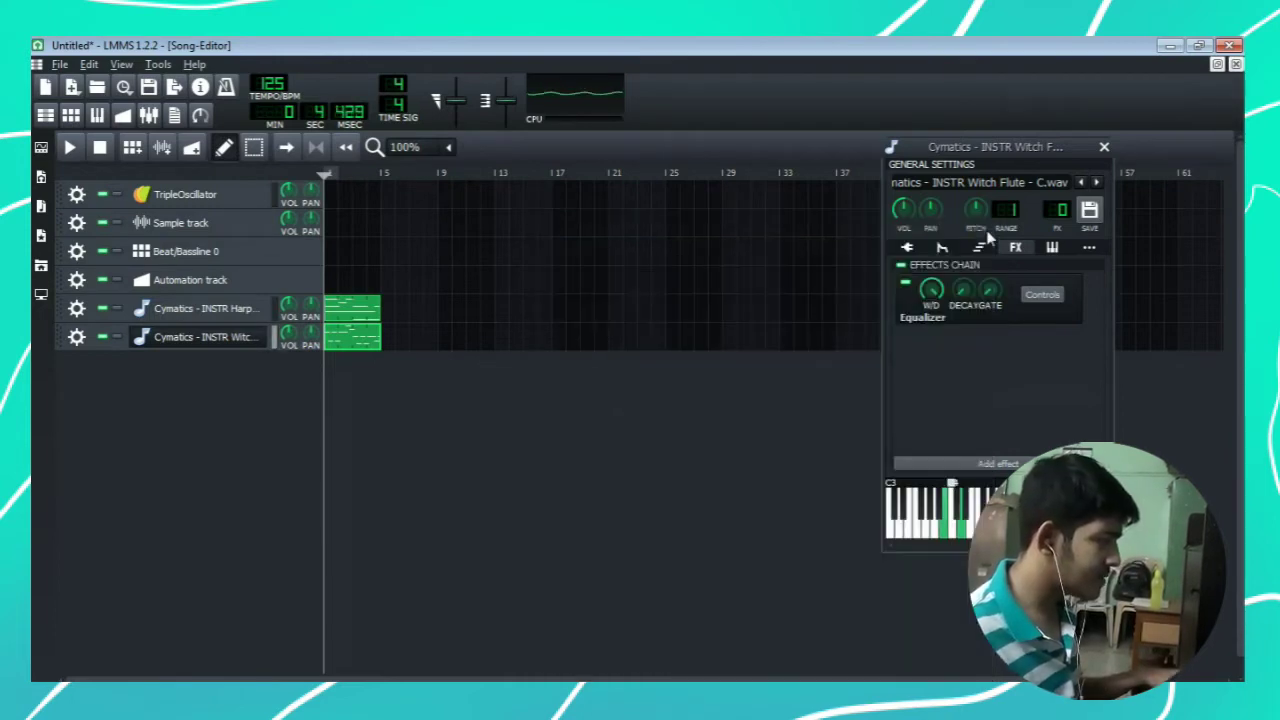
pyautogui.click(1104, 147)
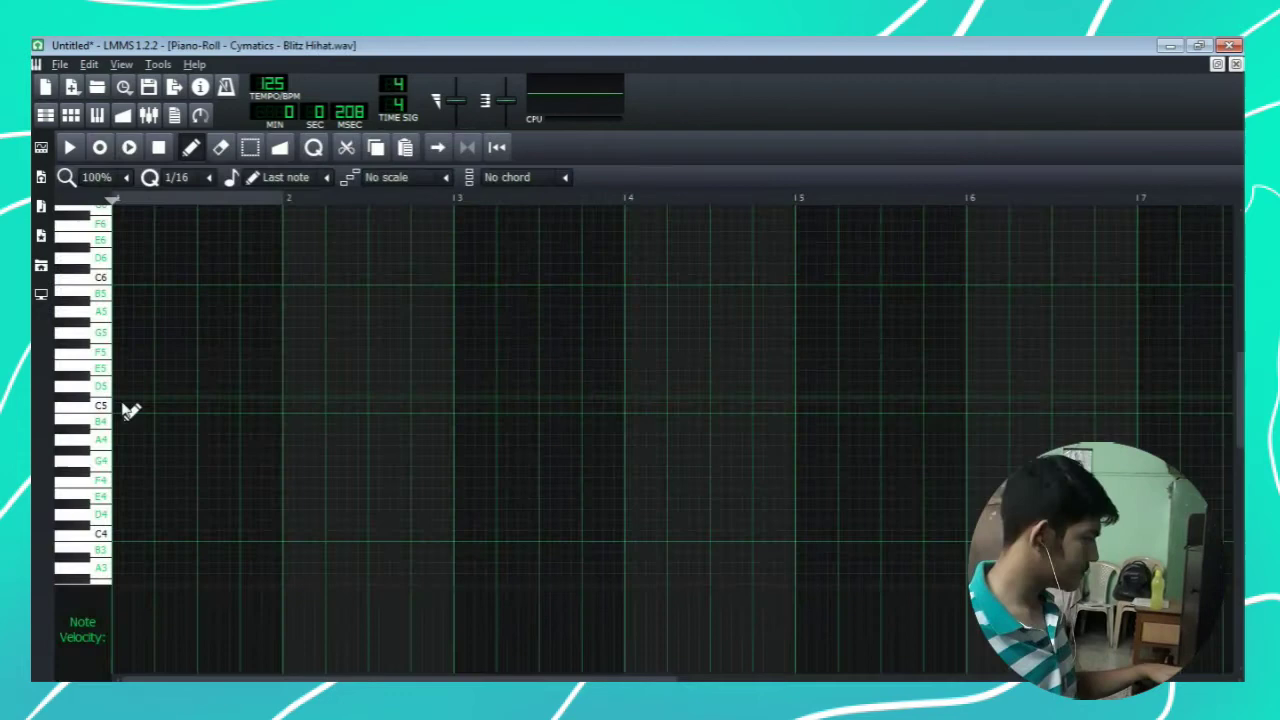
# Draw the two-bar pattern in the Cymatics - Blitz Hihat piano roll, starting on C4
pyautogui.scroll(-2, 146, 463)
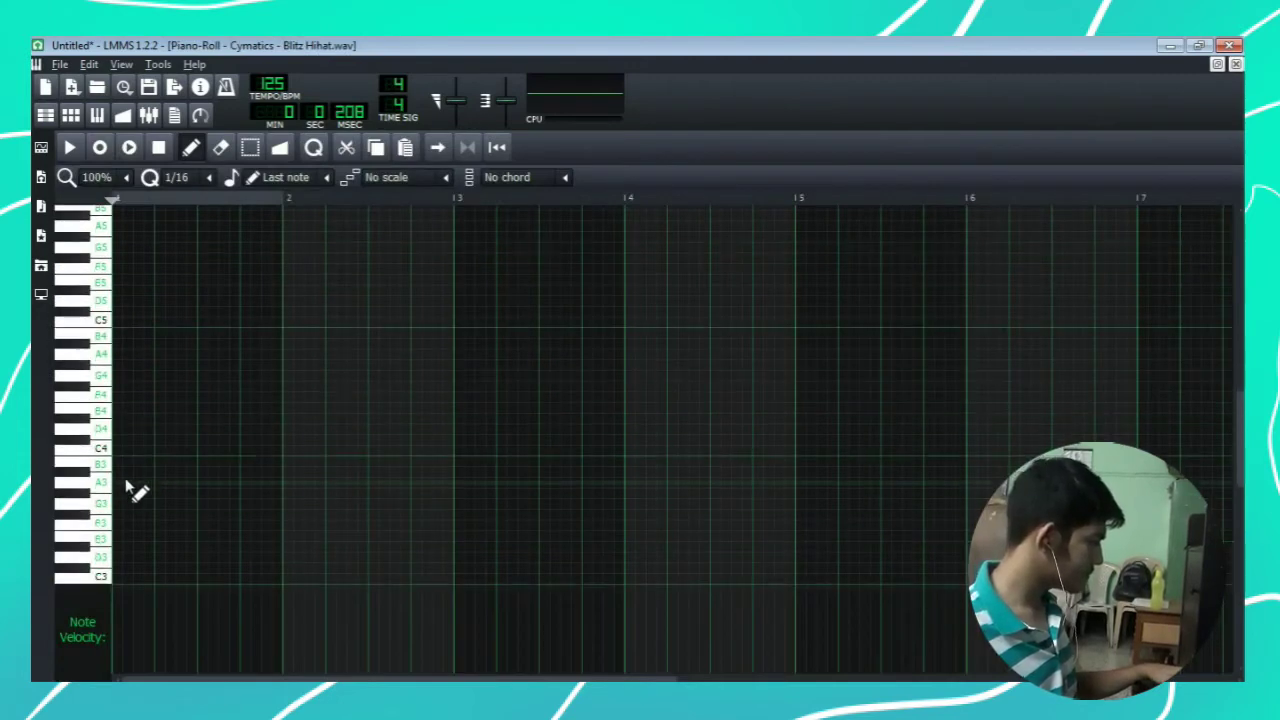
pyautogui.scroll(1, 146, 468)
pyautogui.moveTo(143, 455)
pyautogui.mouseDown()
pyautogui.moveTo(90, 439)
pyautogui.moveTo(88, 454)
pyautogui.mouseUp()
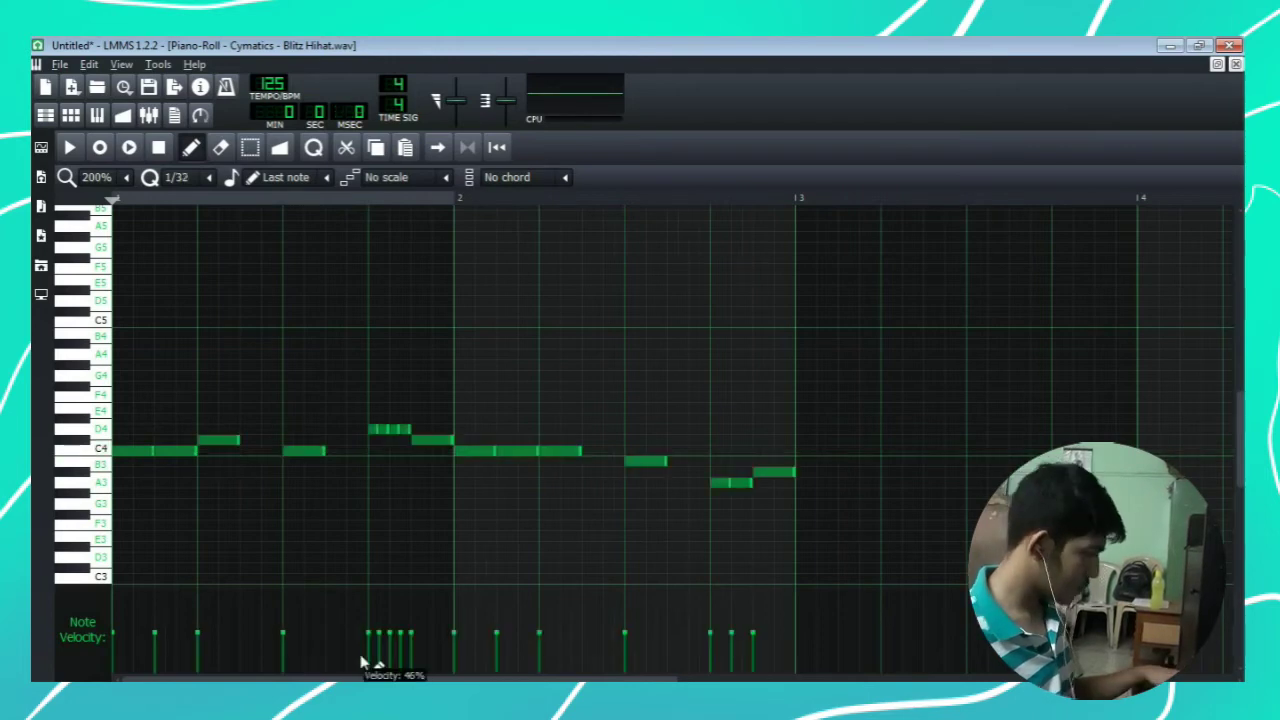
# Ramp up the velocities of the fast D4 hi-hat roll and lower the velocity of the second A3 note during playback
pyautogui.moveTo(363, 663); pyautogui.dragTo(410, 645)
pyautogui.press('space')
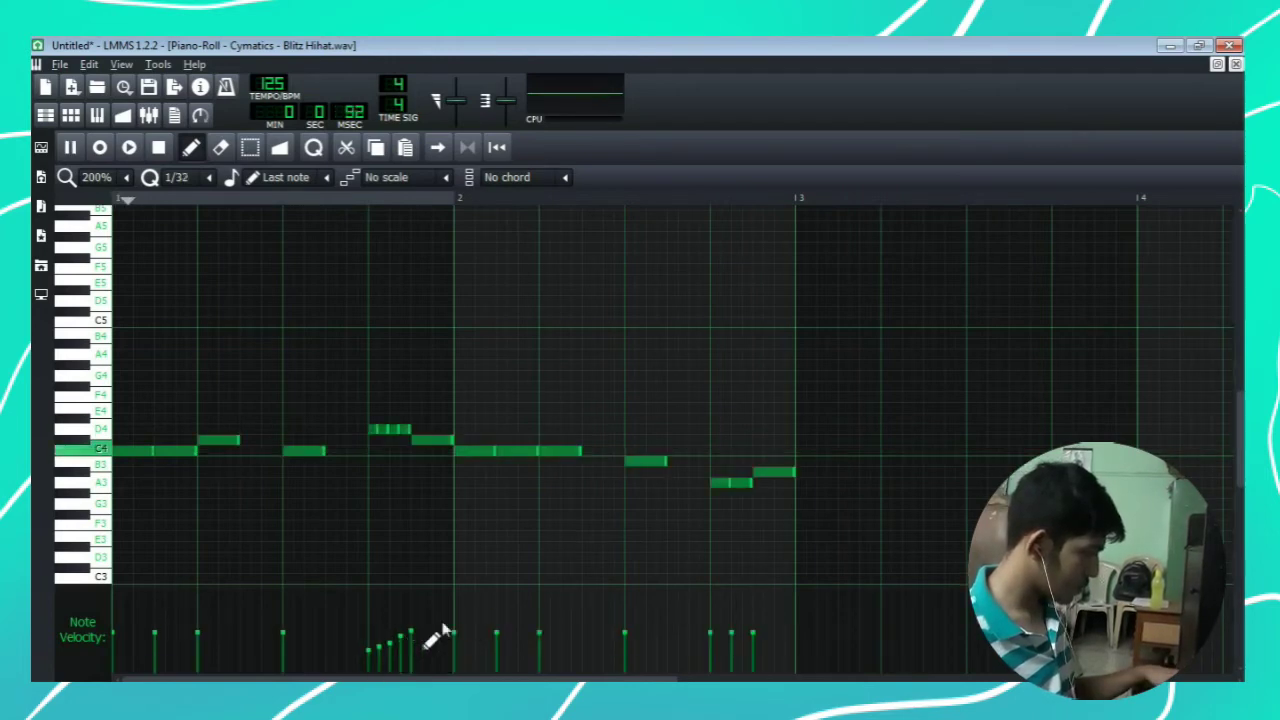
pyautogui.moveTo(731, 642); pyautogui.dragTo(733, 655)
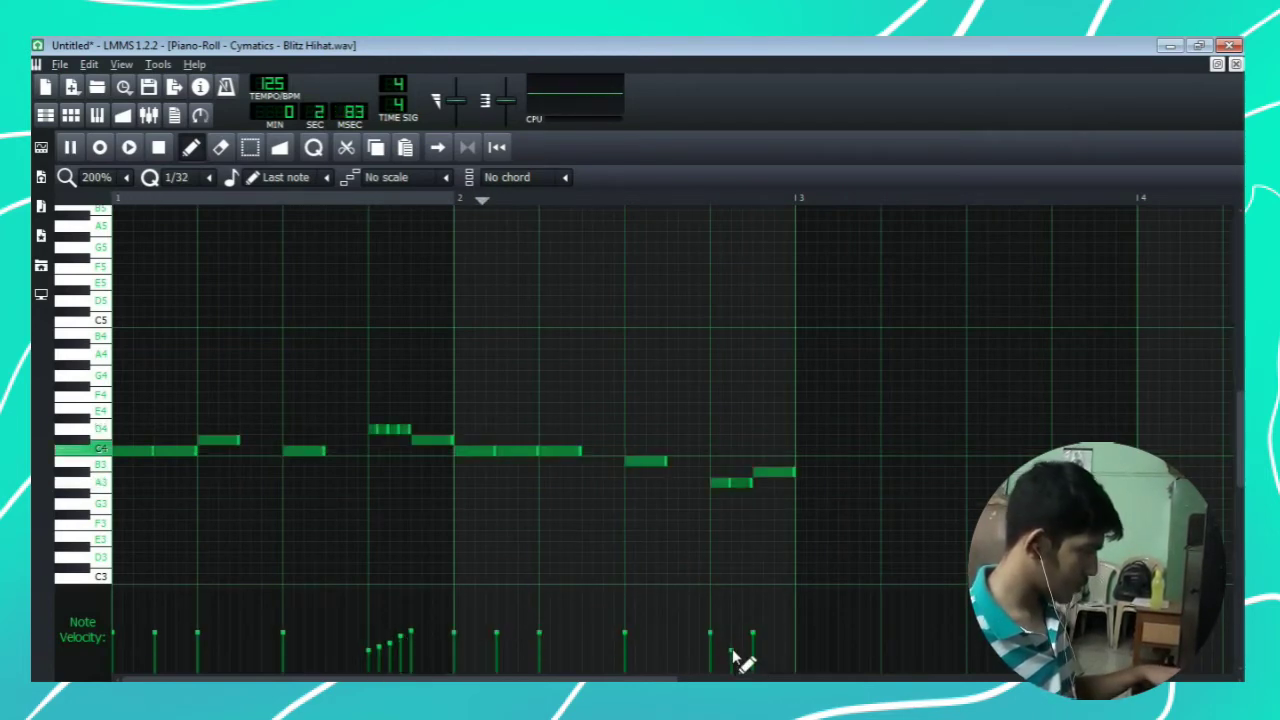
# Copy the whole two-bar hi-hat pattern into bars 3 and 4
pyautogui.moveTo(884, 342); pyautogui.dragTo(55, 520)
pyautogui.moveTo(145, 452); pyautogui.dragTo(829, 454)
pyautogui.scroll(-1, 834, 431)
pyautogui.keyDown('ctrl'); pyautogui.click(834, 428); pyautogui.keyUp('ctrl')
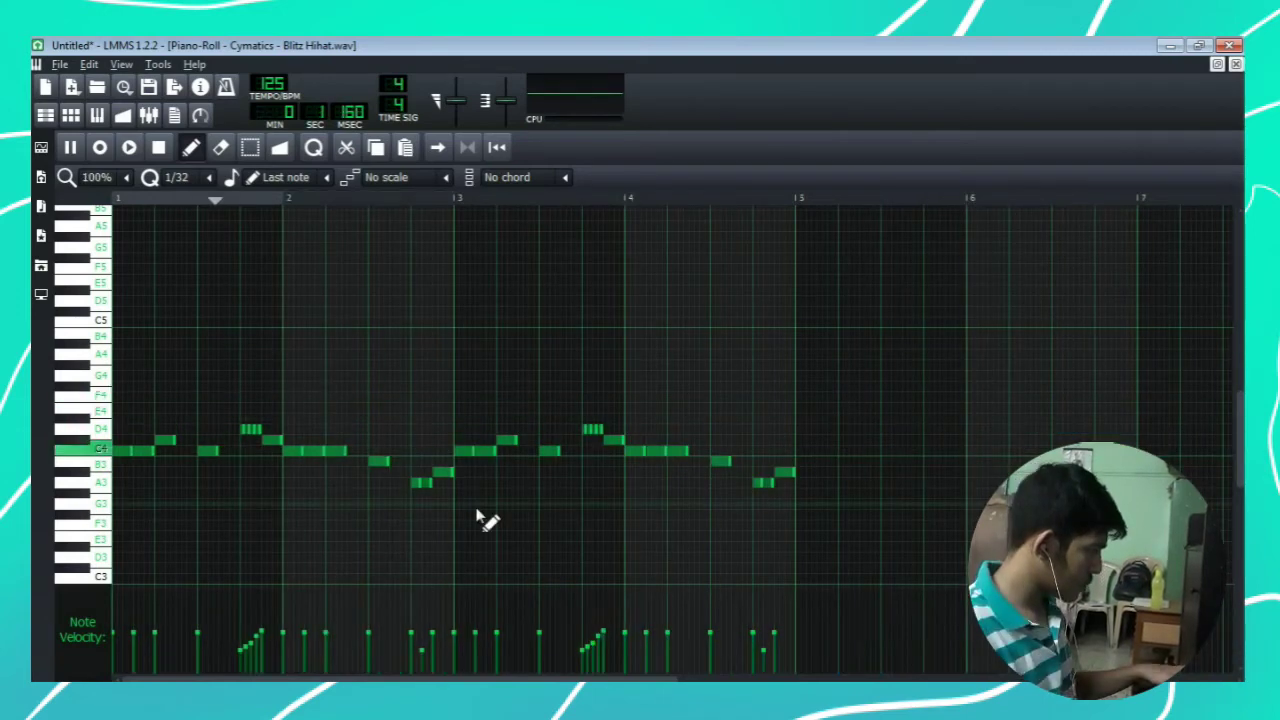
# Transpose the whole four-bar hi-hat pattern down two semitones so that it starts on A#3
pyautogui.hotkey('shift', 'Down')
pyautogui.hotkey('shift', 'Down')
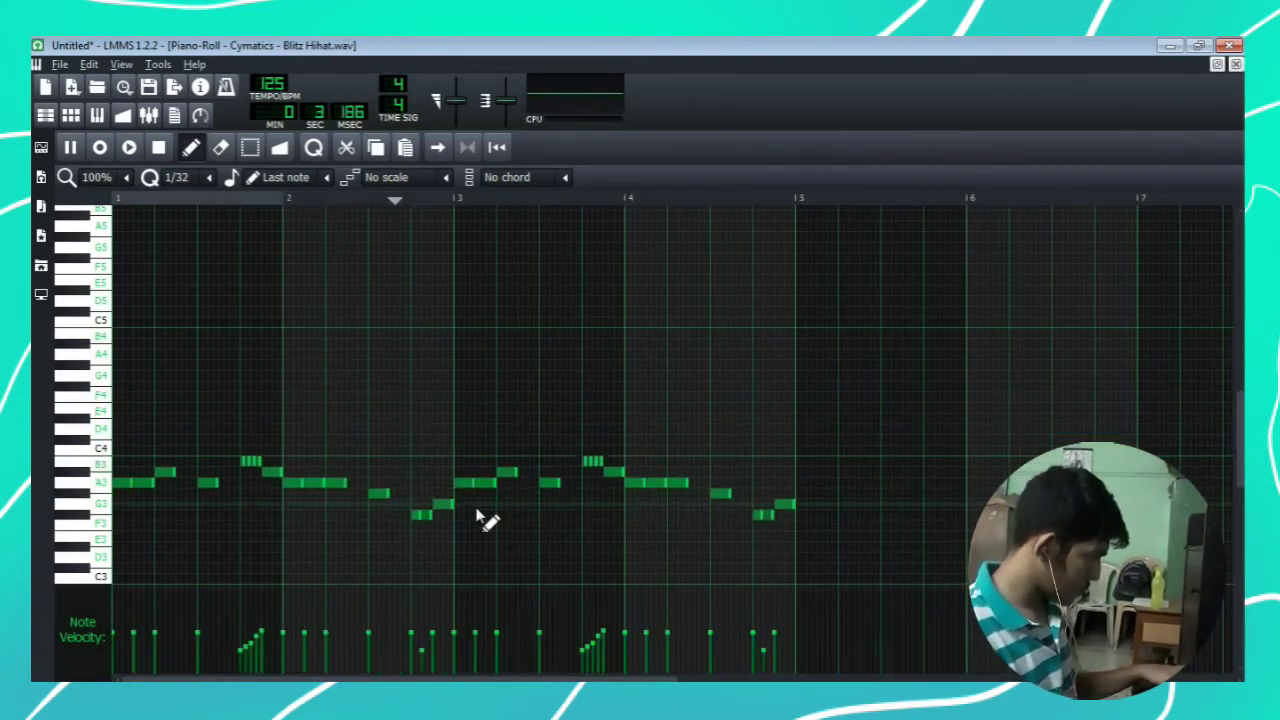
pyautogui.hotkey('shift', 'Up')
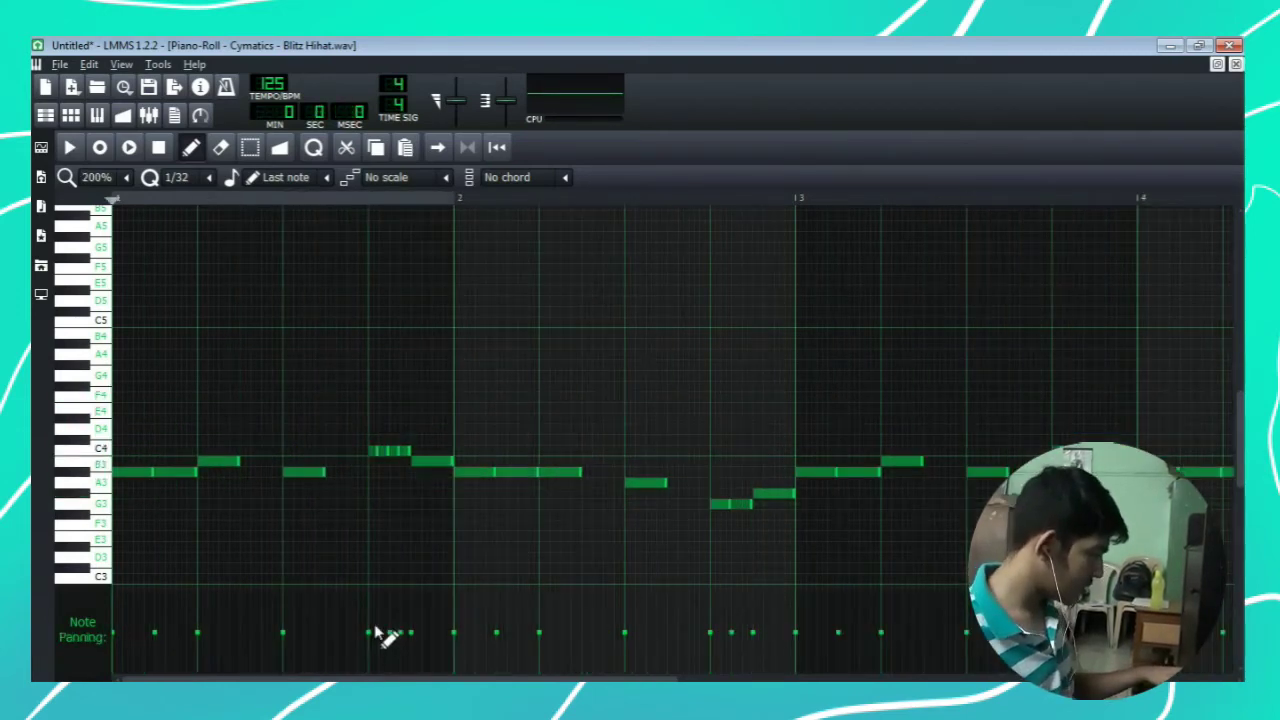
# Draw descending note panning, from right to left, across the fast C4 hi-hat roll in bar 1, and play back the song
pyautogui.moveTo(380, 634)
pyautogui.mouseDown()
pyautogui.moveTo(368, 605)
pyautogui.moveTo(396, 672)
pyautogui.moveTo(408, 670)
pyautogui.moveTo(374, 606)
pyautogui.moveTo(380, 620)
pyautogui.mouseUp()
pyautogui.click(364, 579)
pyautogui.rightClick(382, 580)
pyautogui.click(371, 599)
pyautogui.moveTo(379, 622); pyautogui.dragTo(418, 664)
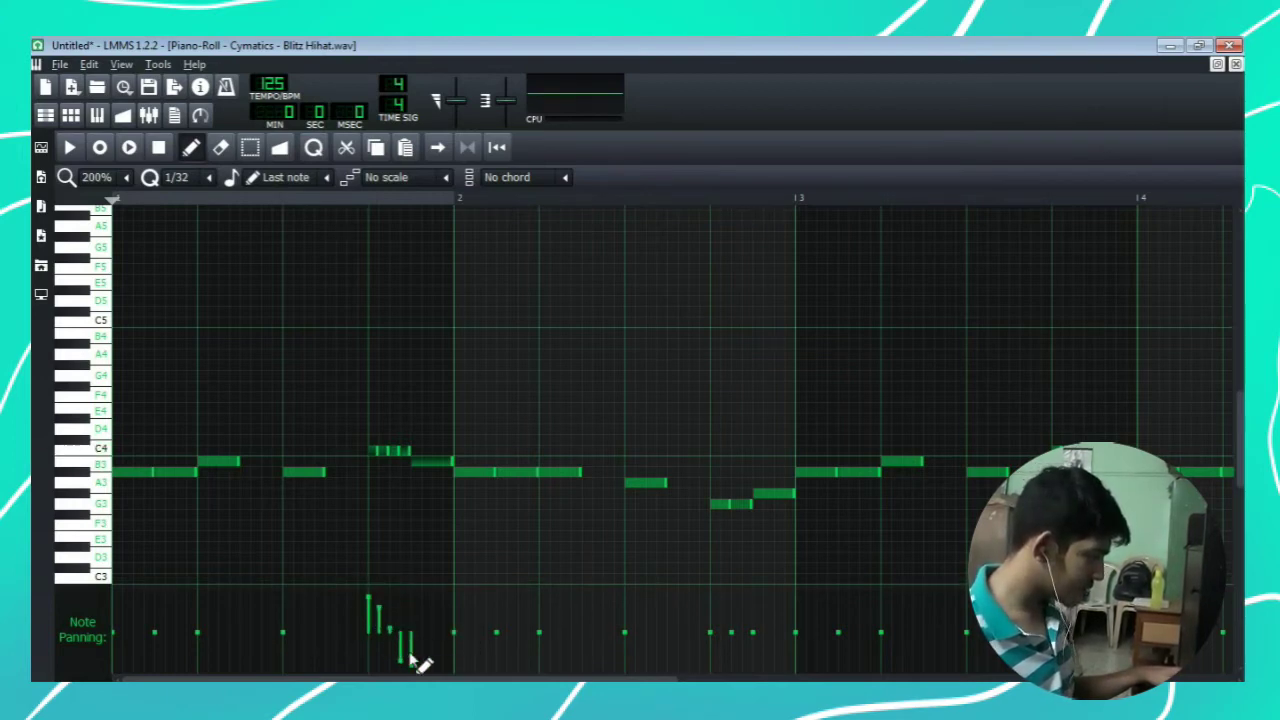
pyautogui.moveTo(346, 175); pyautogui.dragTo(273, 180)
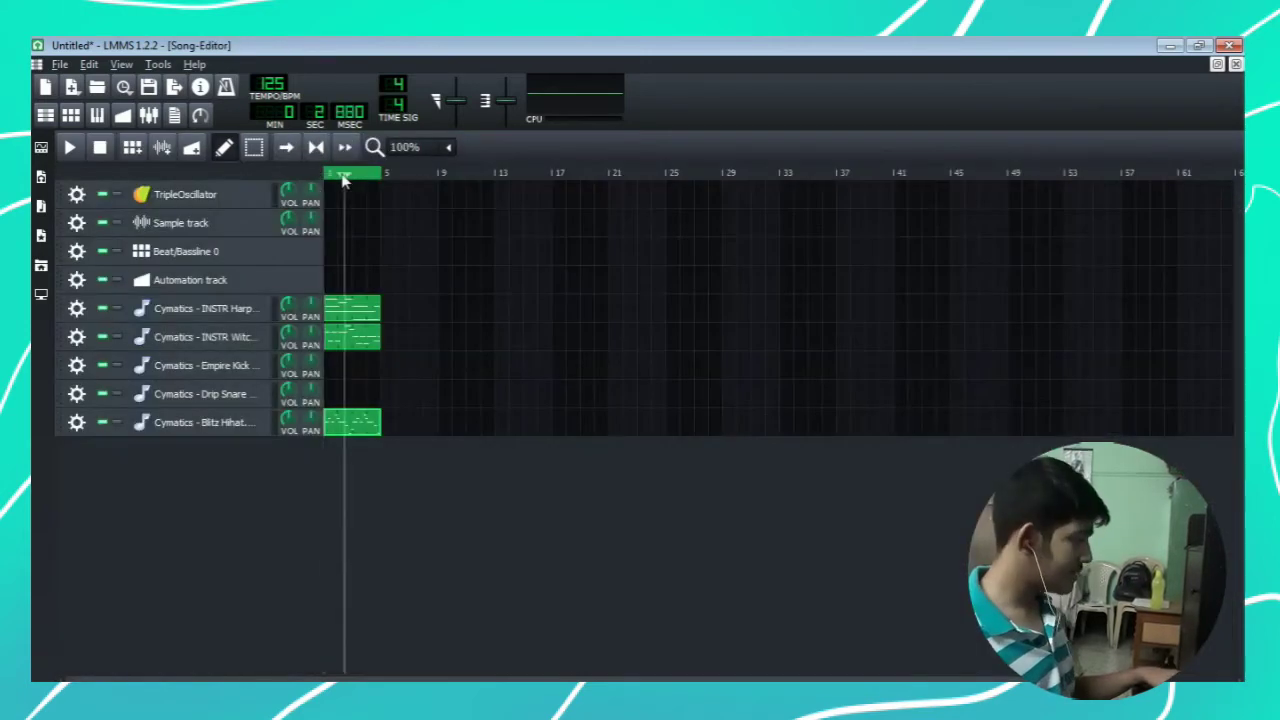
pyautogui.press('space')
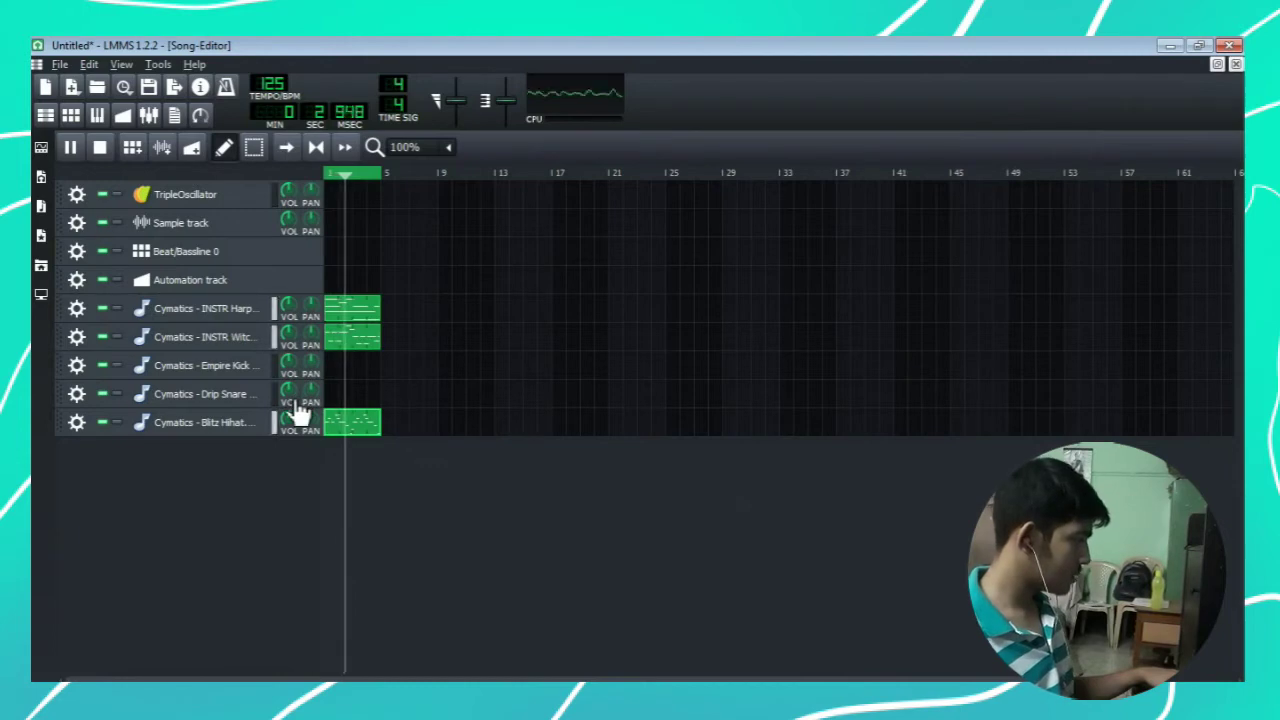
# Place C5 notes on beat 3 of all four bars for the Drip Snare and play the song from the start
pyautogui.press('F7')
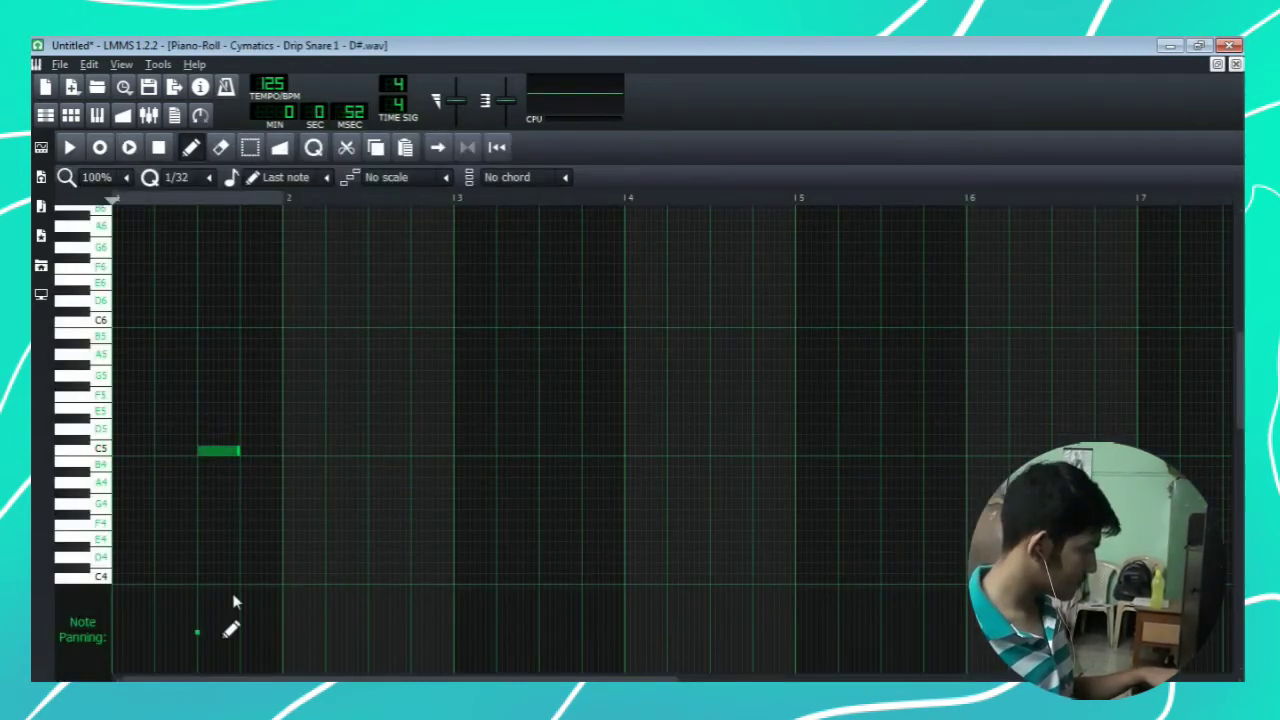
pyautogui.click(372, 451)
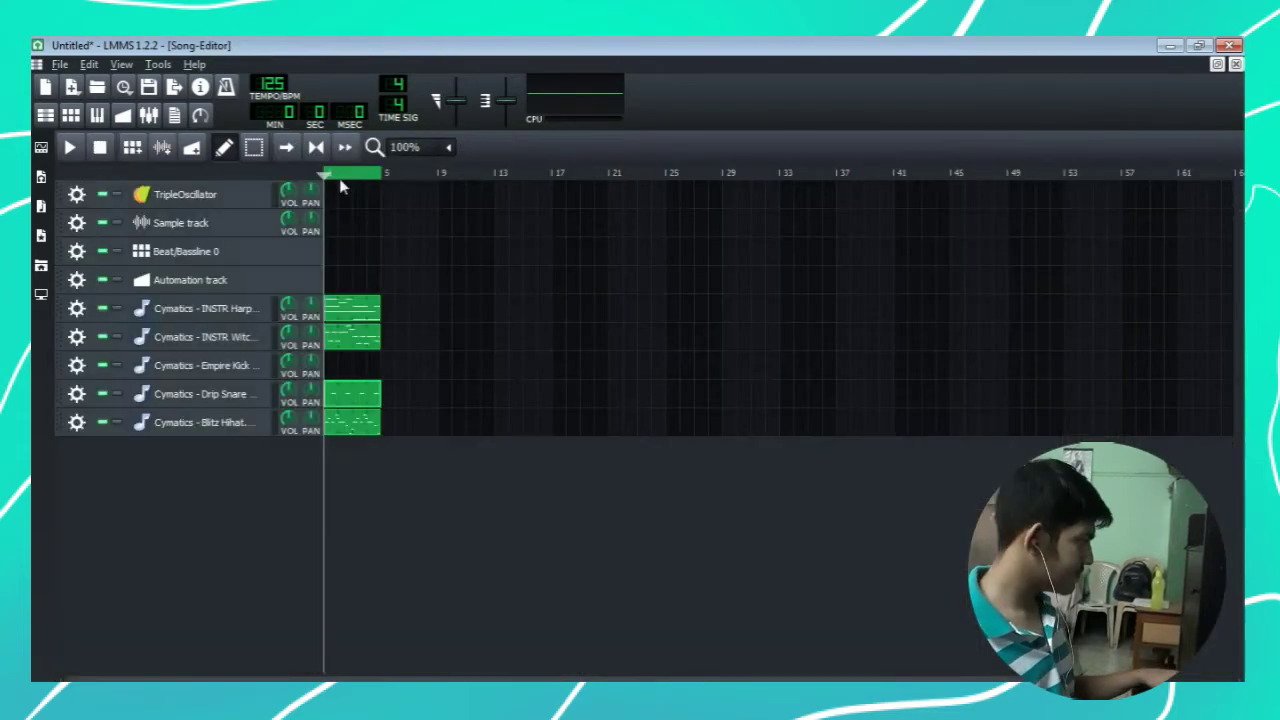
pyautogui.moveTo(339, 178); pyautogui.dragTo(309, 178)
pyautogui.press('space')
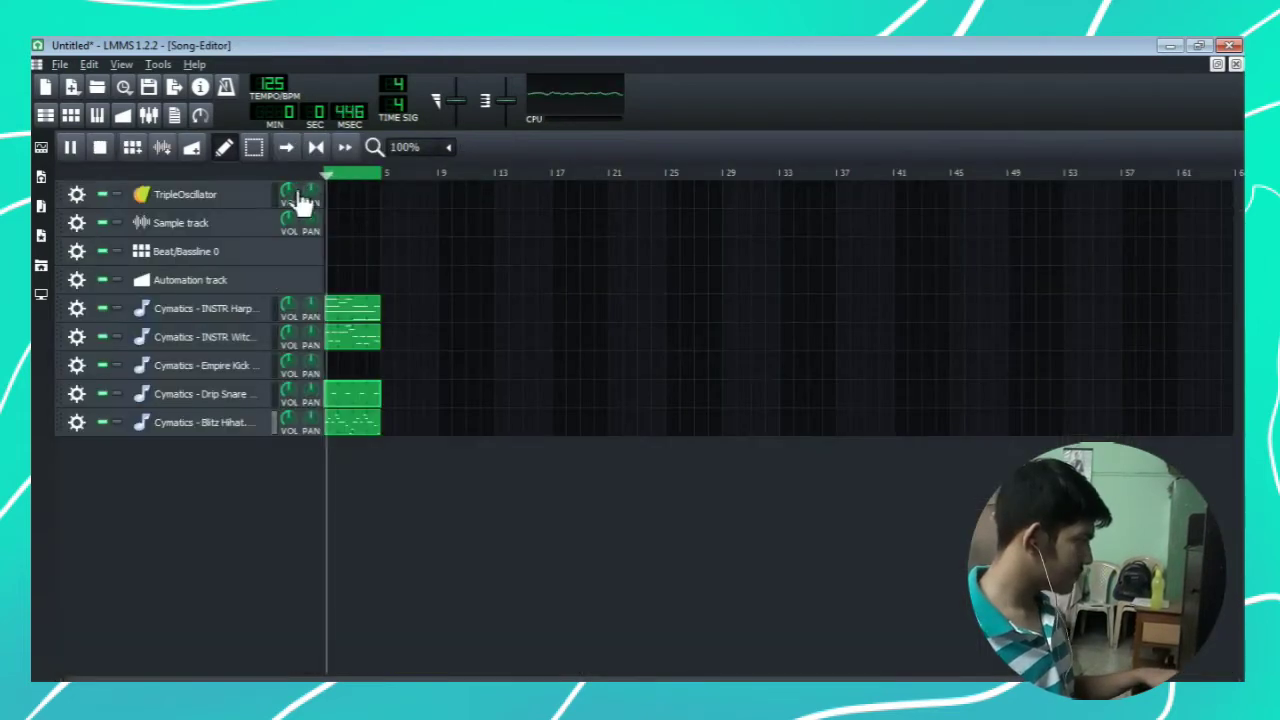
# Draw a four-bar Empire Kick pattern on C4 starting on the first beat of bar 1, and play it back with the song
pyautogui.doubleClick(330, 367)
pyautogui.click(127, 449)
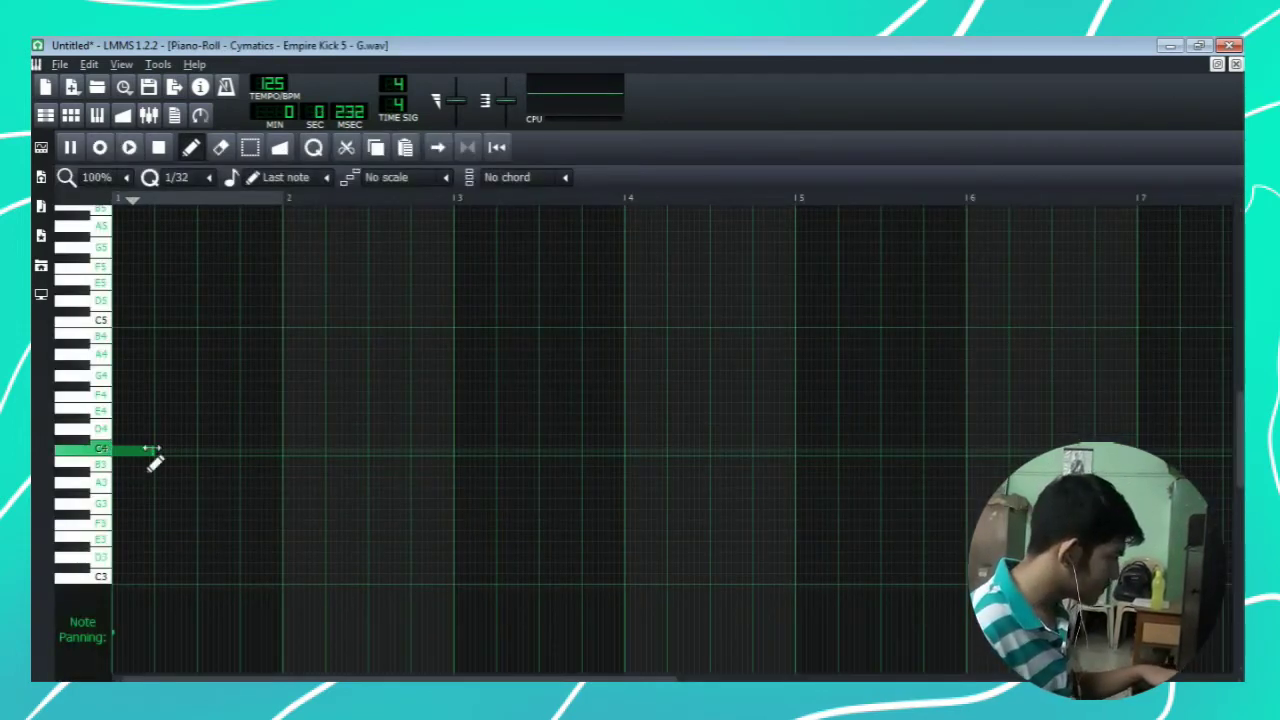
pyautogui.press('space')
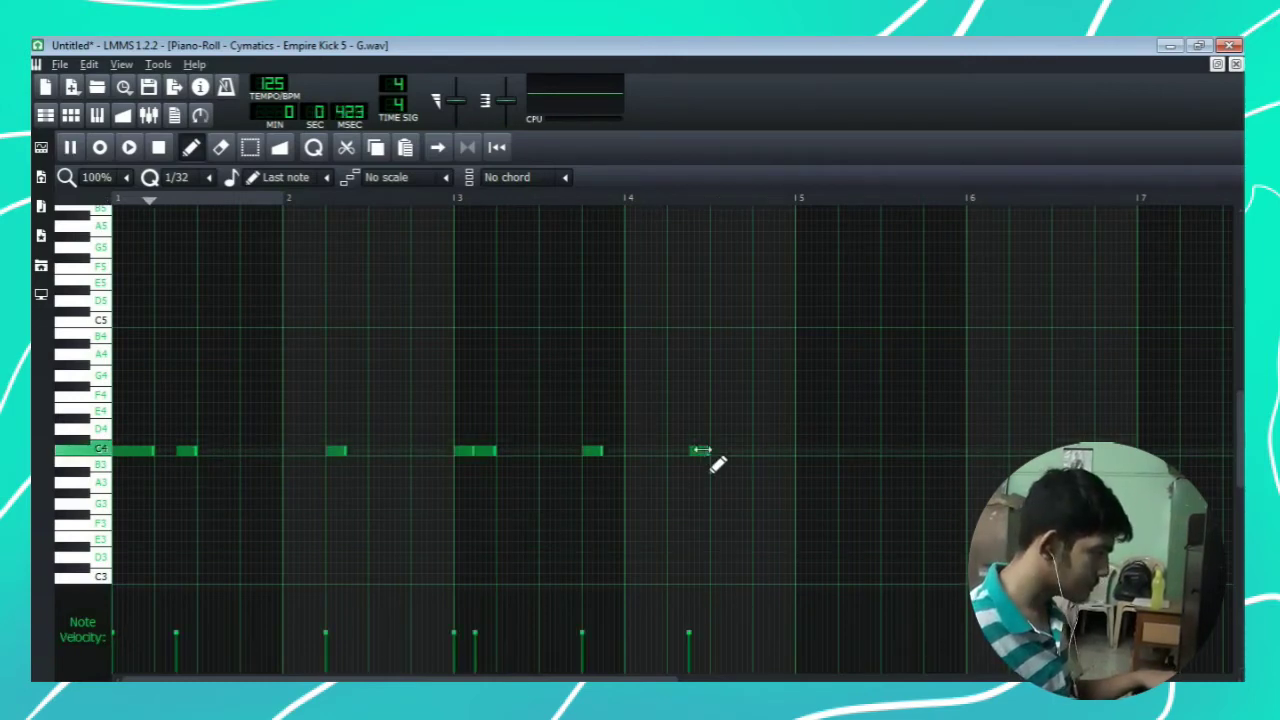
pyautogui.press('space')
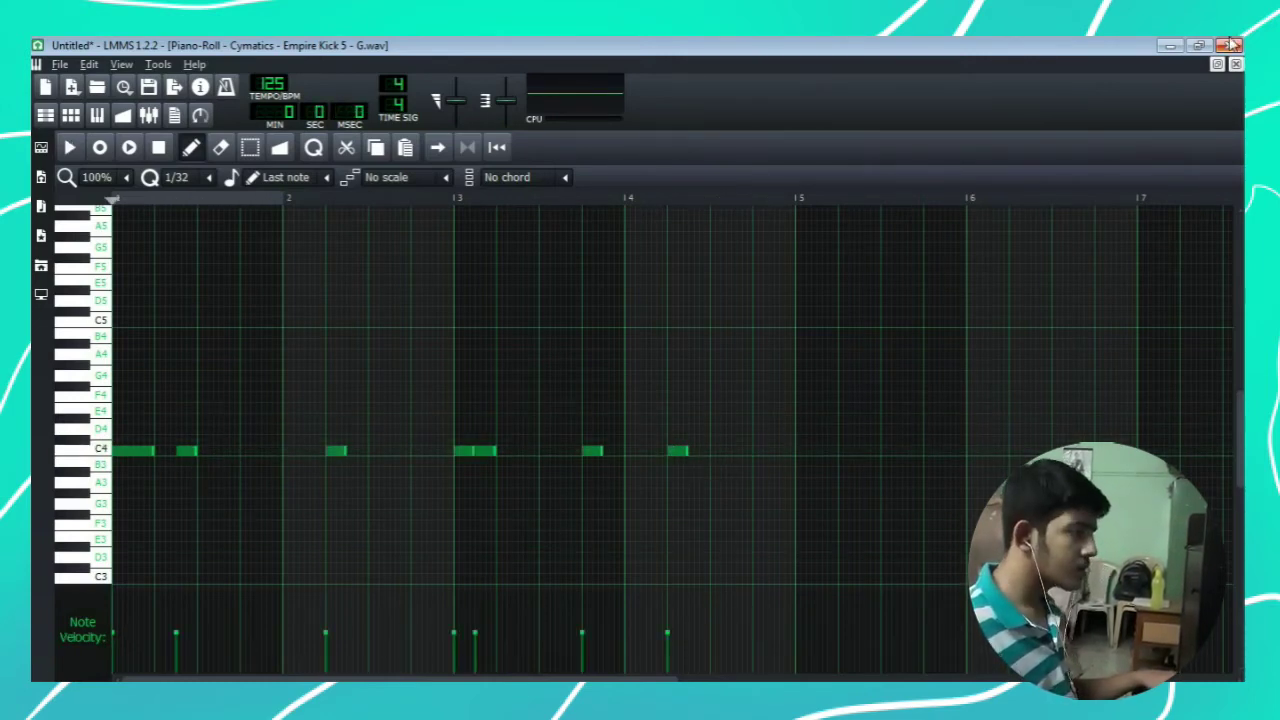
pyautogui.click(1236, 63)
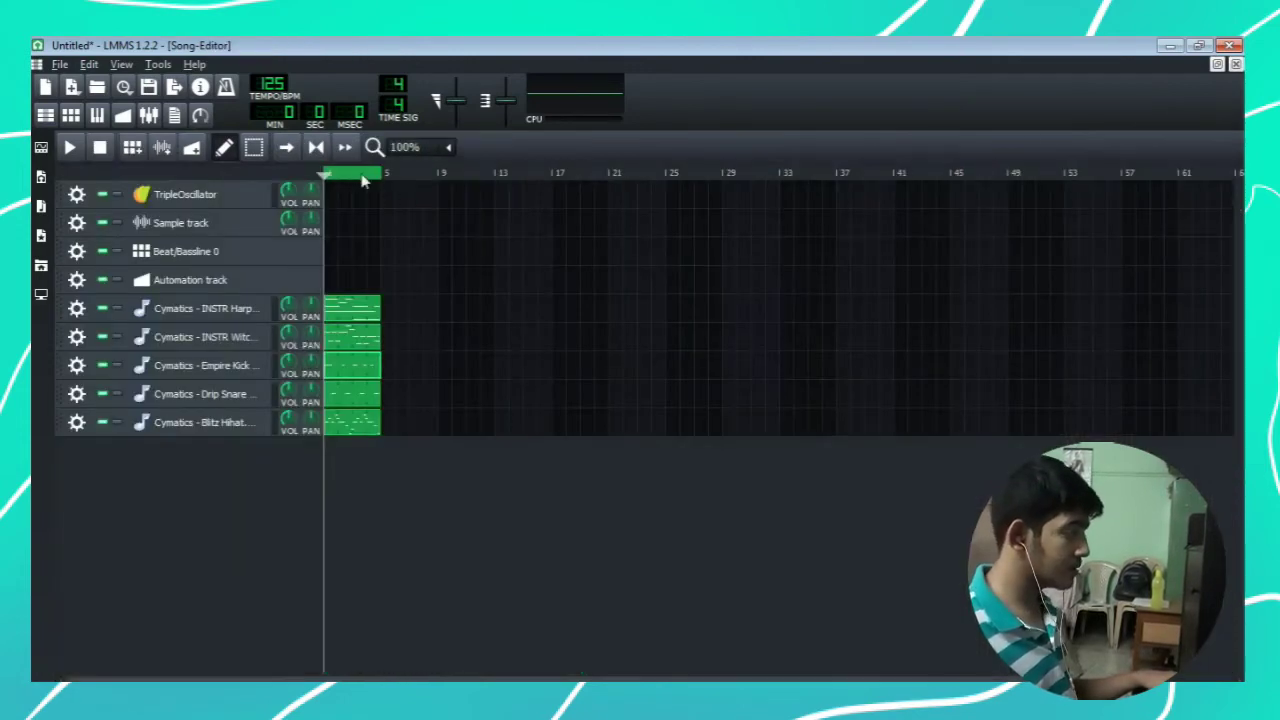
pyautogui.press('space')
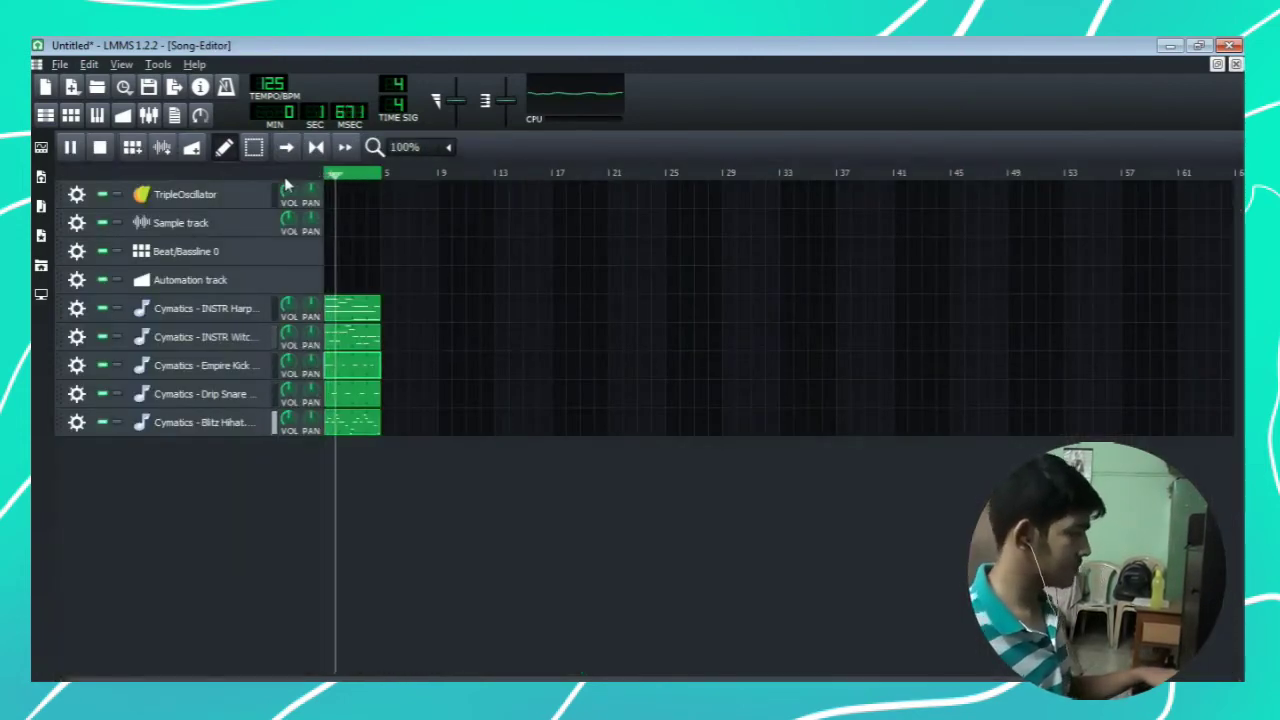
pyautogui.press('space')
# Add quieter C4 kick notes just after beat 3 of bar 2 and on beat 4 of bar 4, and play the song
pyautogui.click(335, 368)
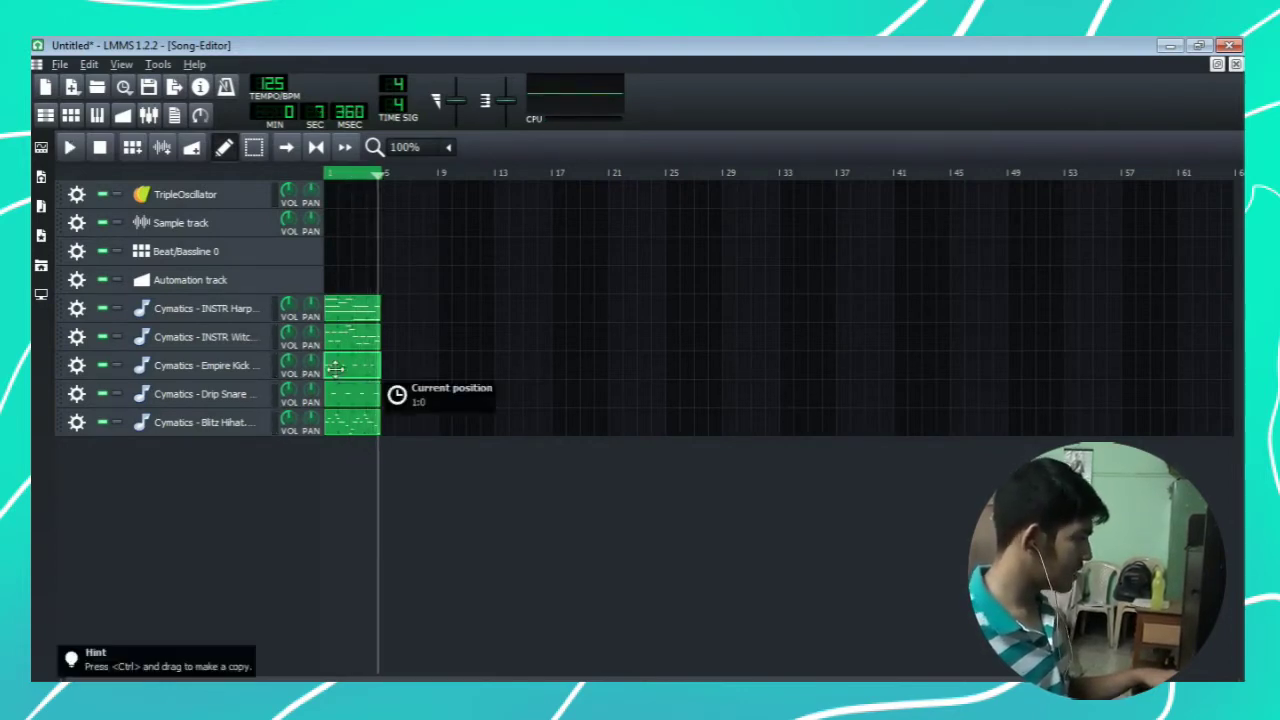
pyautogui.doubleClick(335, 368)
pyautogui.press('space')
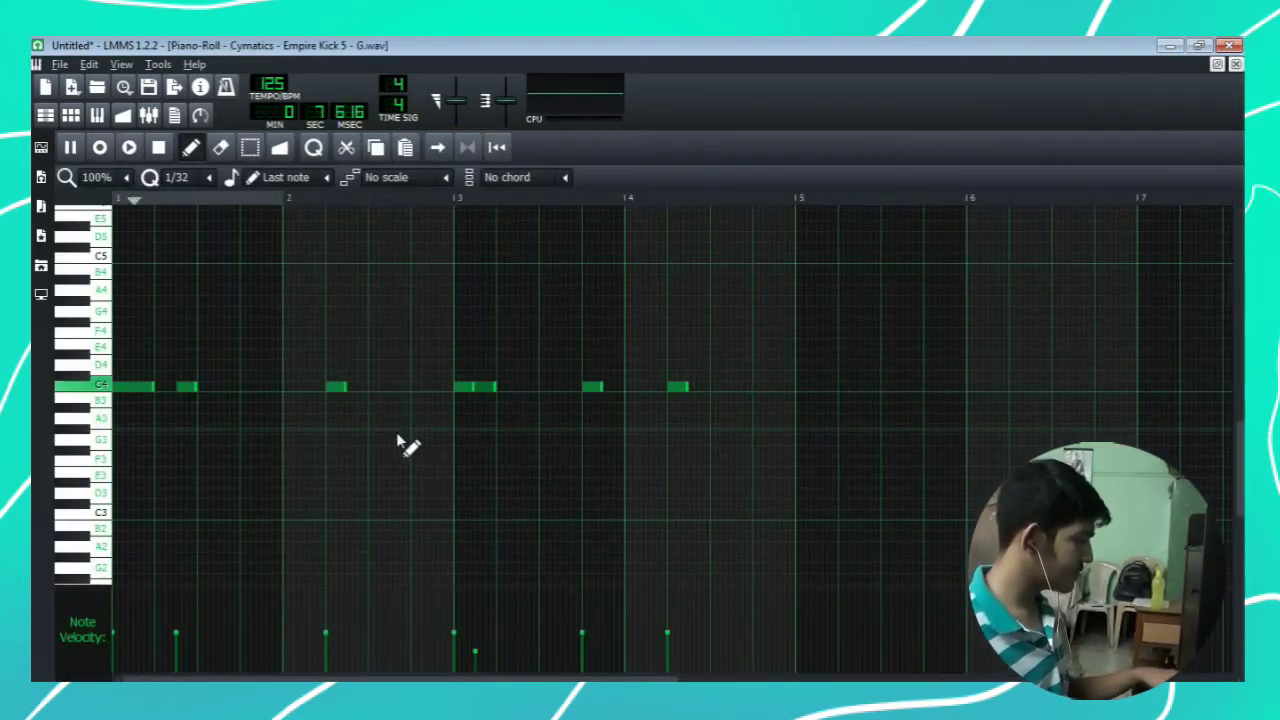
pyautogui.click(414, 386)
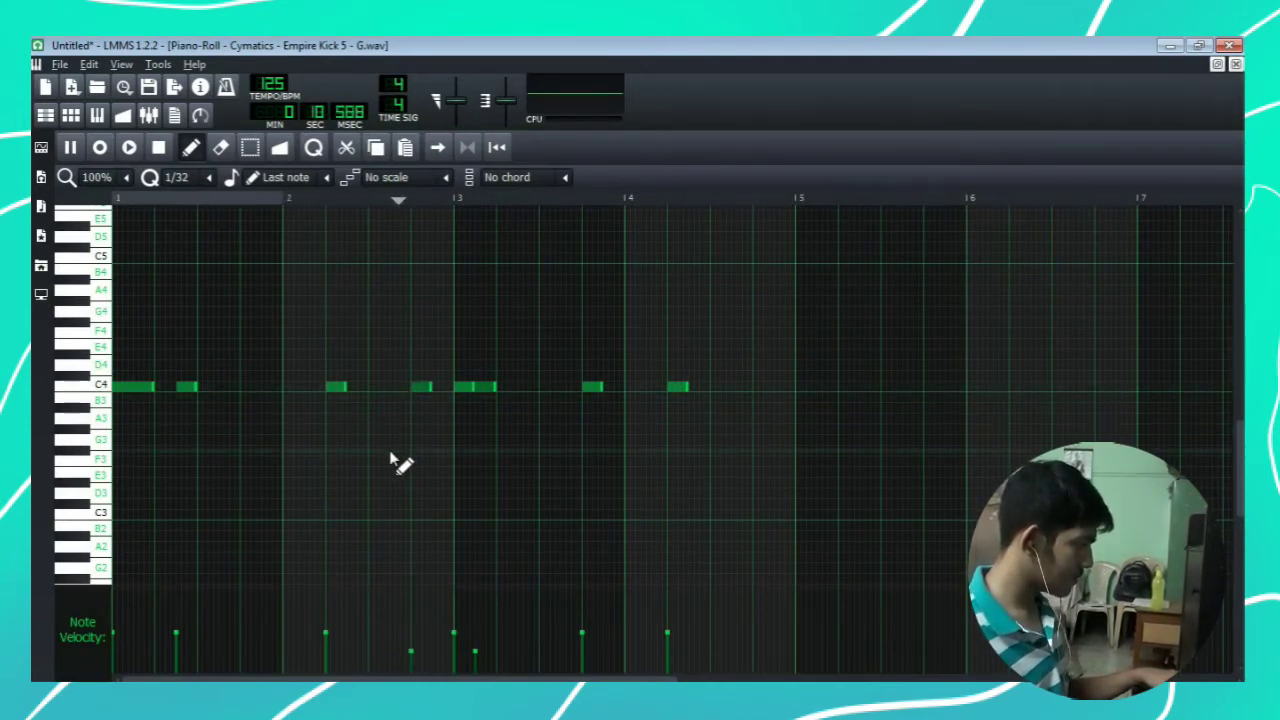
pyautogui.moveTo(417, 386); pyautogui.dragTo(396, 389)
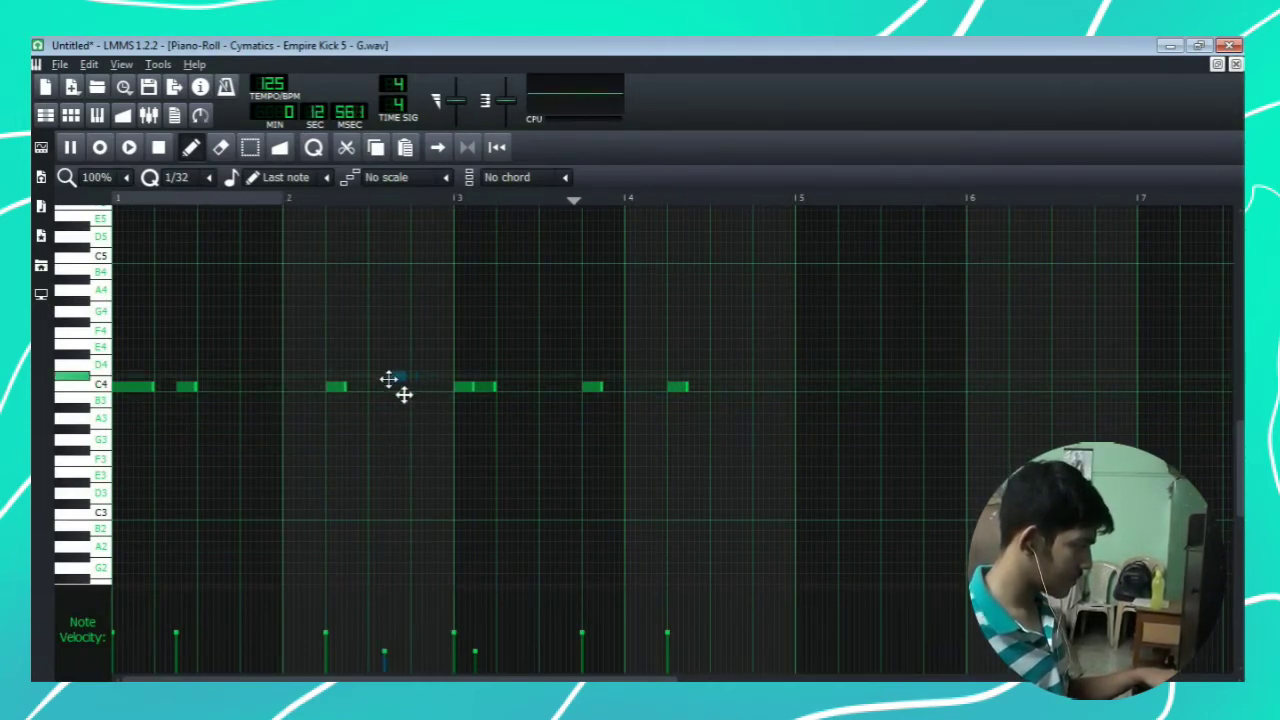
pyautogui.click(756, 387)
pyautogui.press('space')
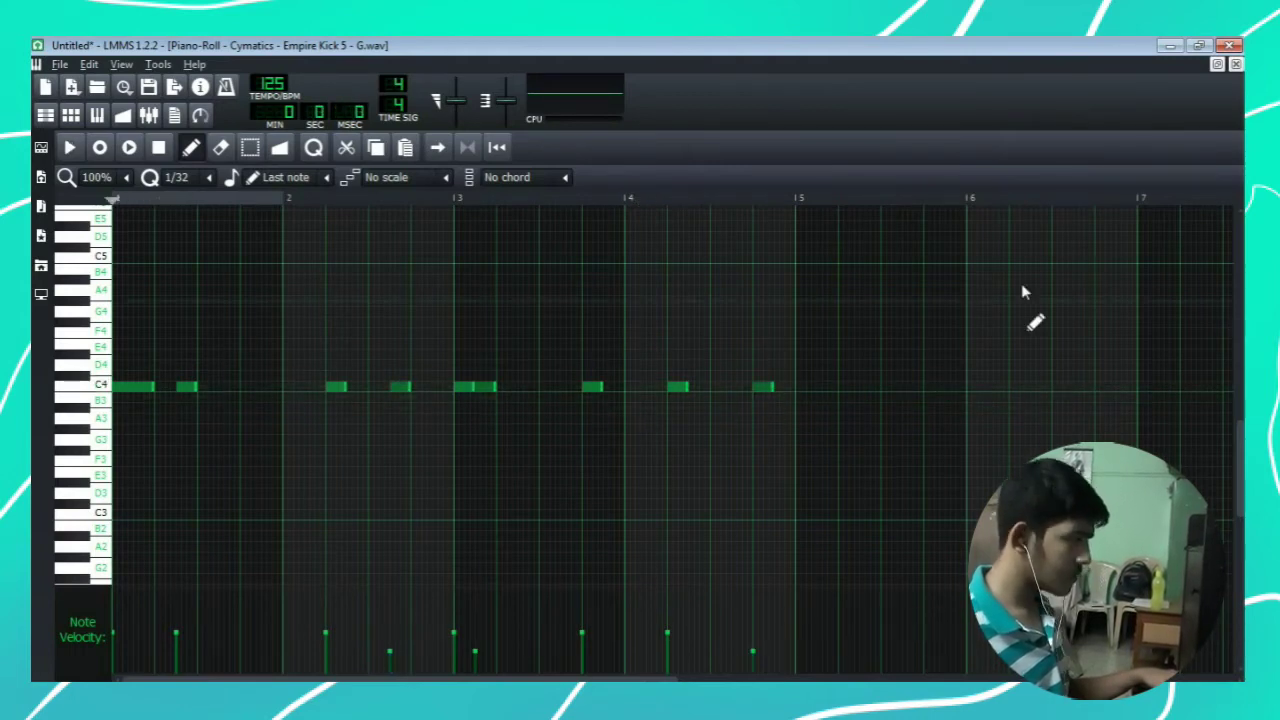
pyautogui.click(1236, 64)
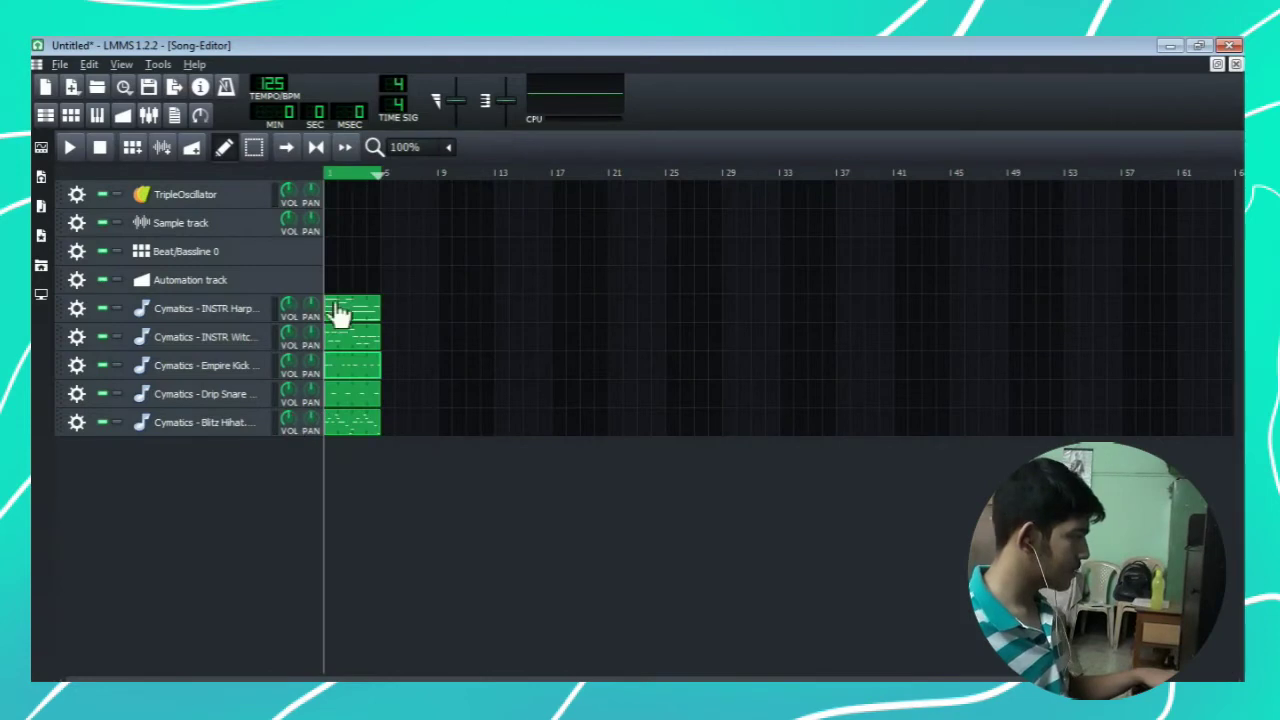
pyautogui.press('space')
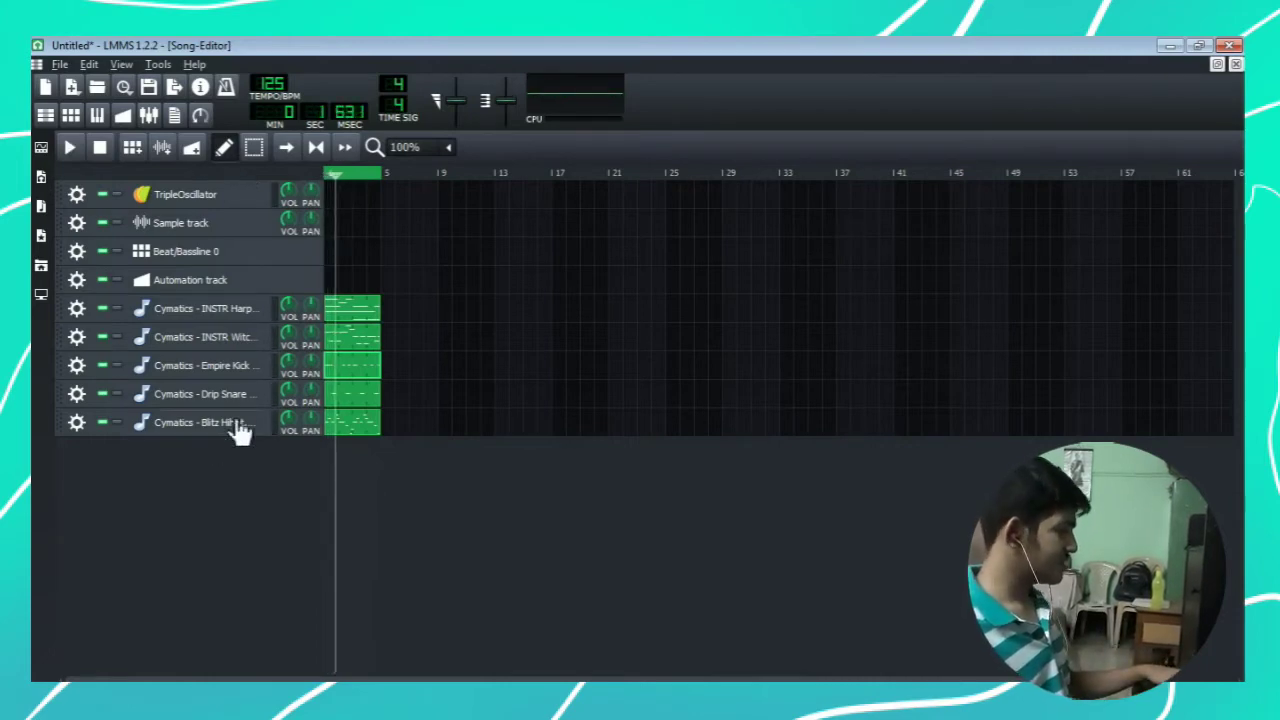
# Set the Empire Kick equalizer's low-pass cutoff to about 300 Hz and its high-pass cutoff to about 51 Hz
pyautogui.click(230, 367)
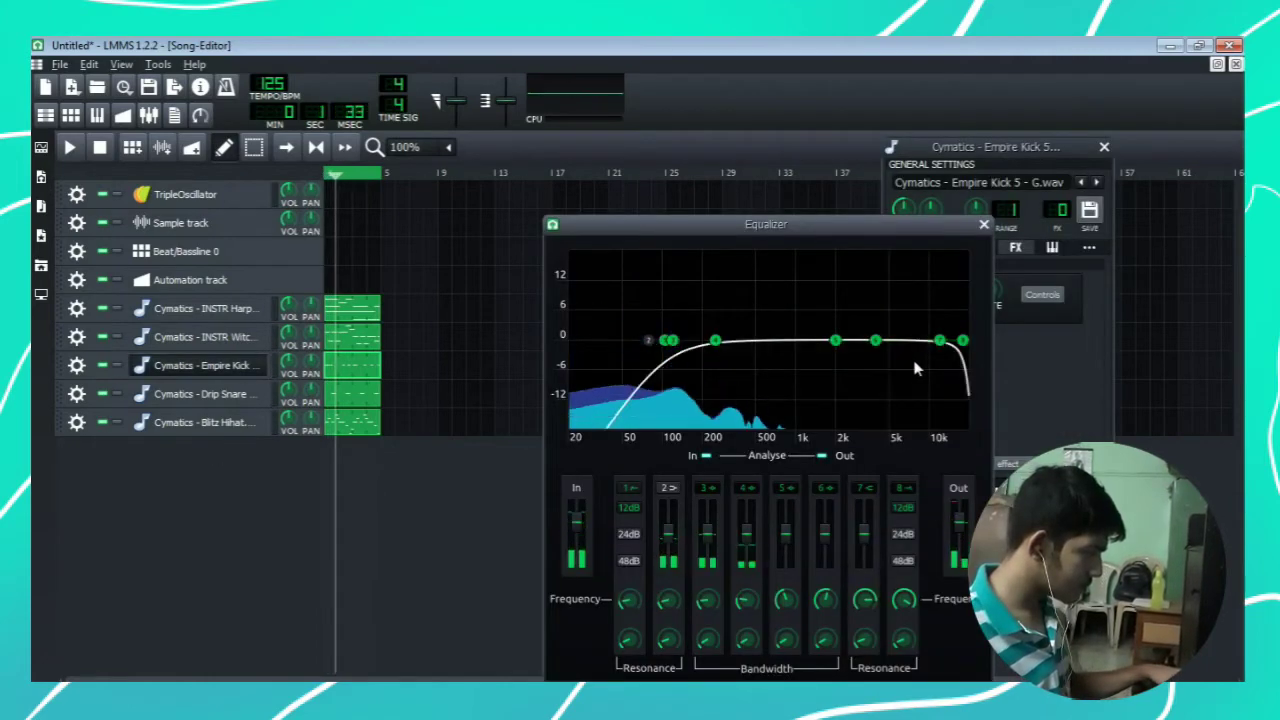
pyautogui.moveTo(962, 341); pyautogui.dragTo(740, 365)
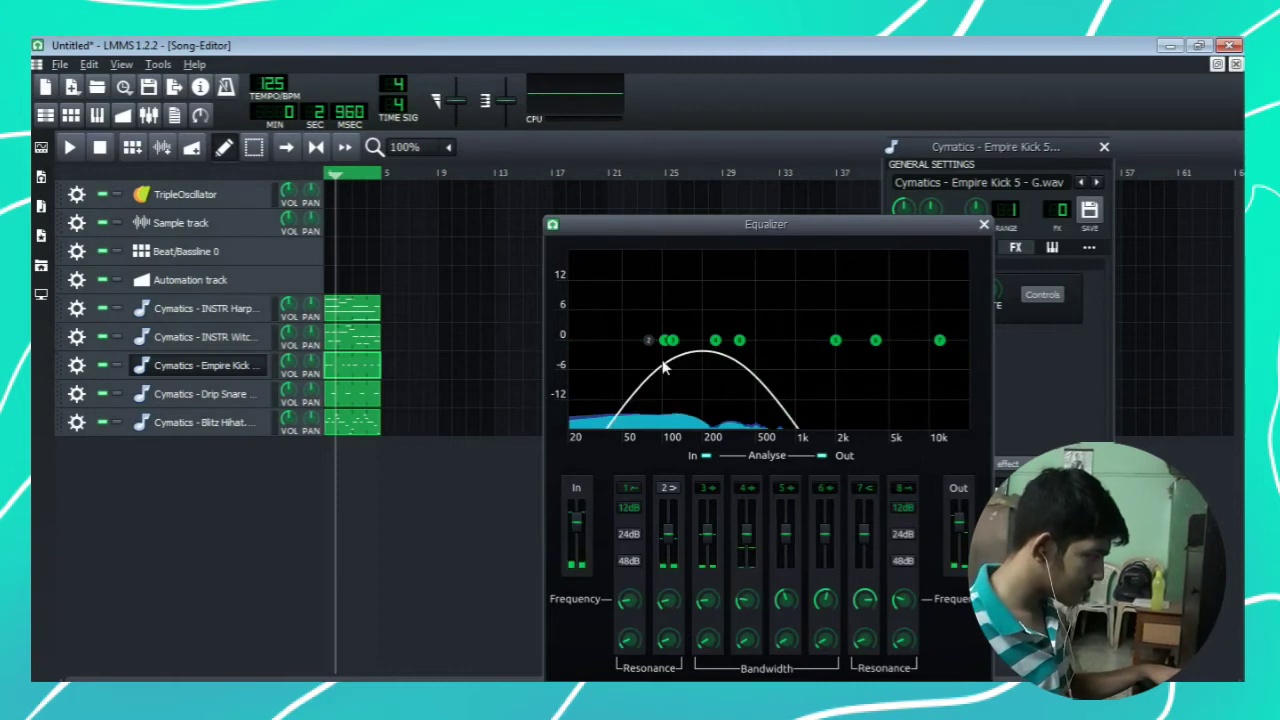
pyautogui.moveTo(667, 341); pyautogui.dragTo(622, 343)
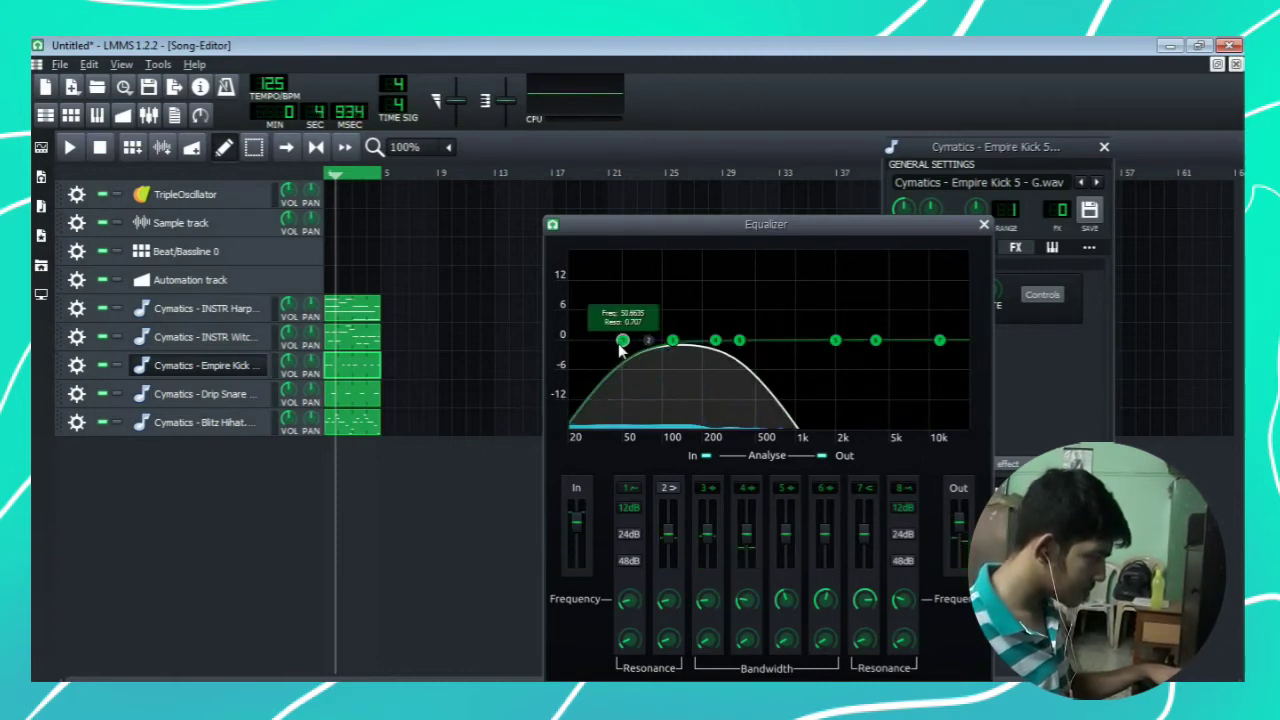
# Add the native Equalizer to the Drip Snare track, raise its high-pass cutoff and lower its low-pass cutoff
pyautogui.click(412, 425)
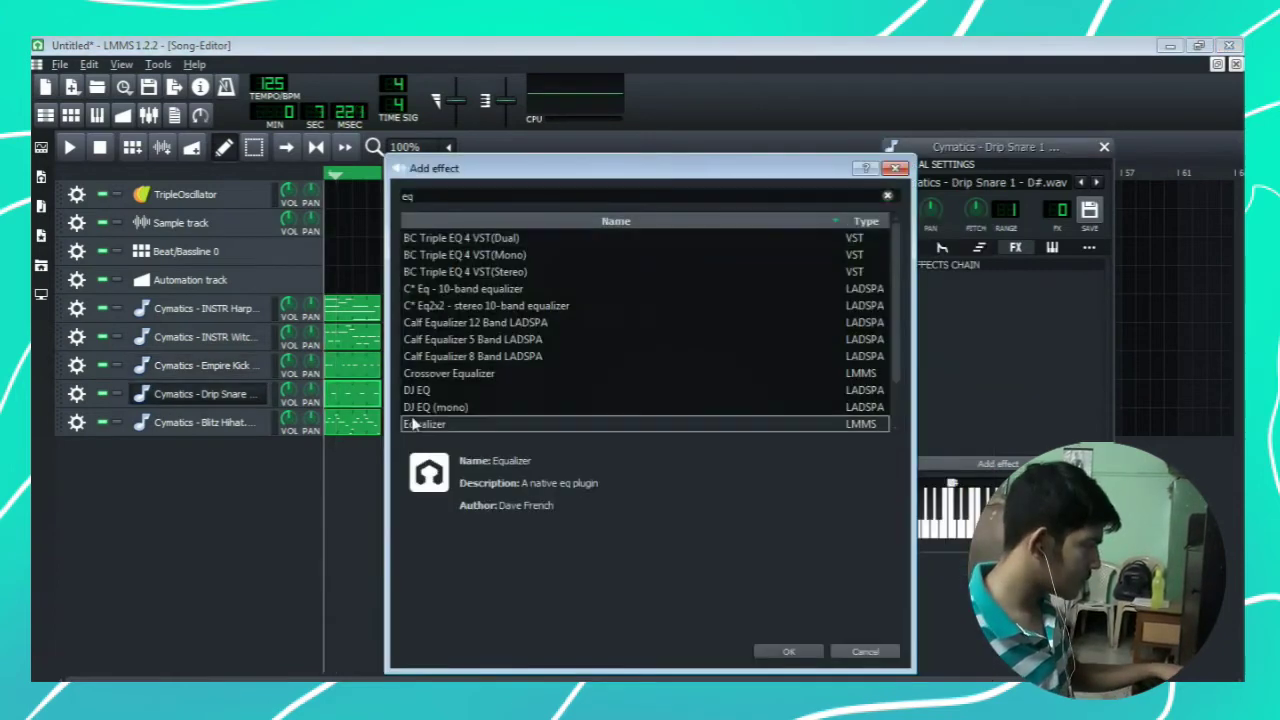
pyautogui.doubleClick(412, 425)
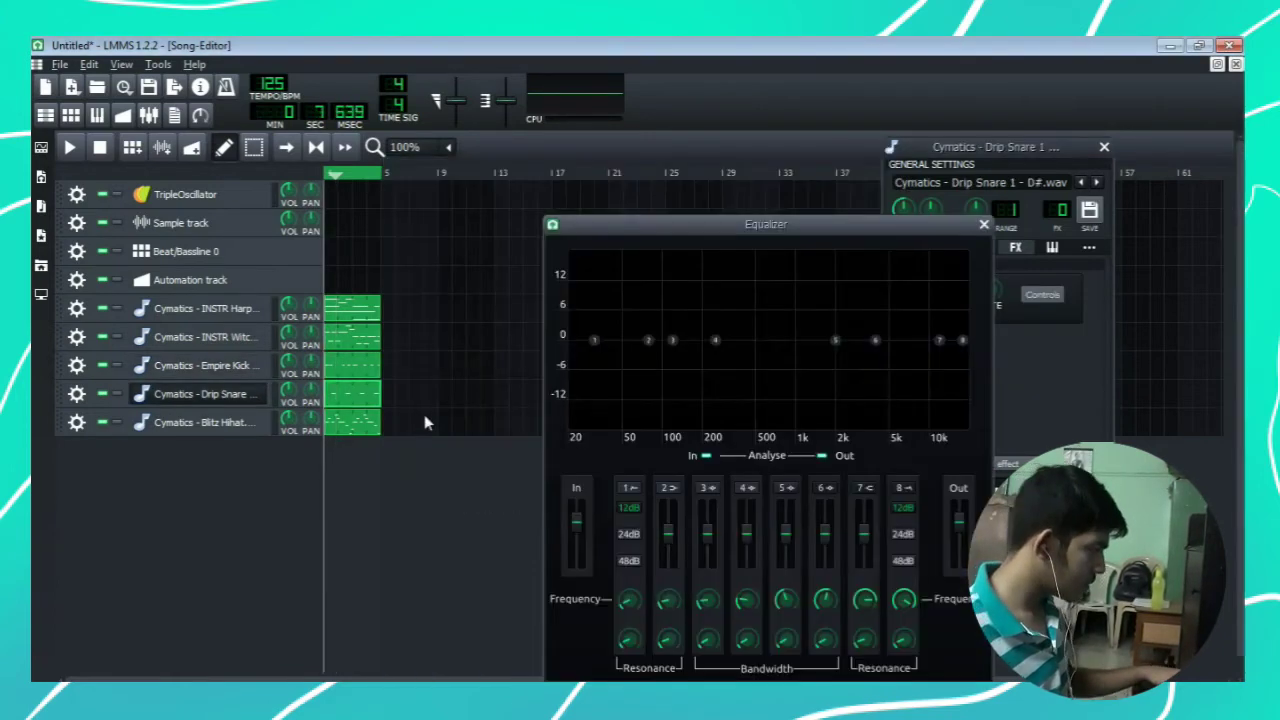
pyautogui.moveTo(598, 348); pyautogui.dragTo(681, 345)
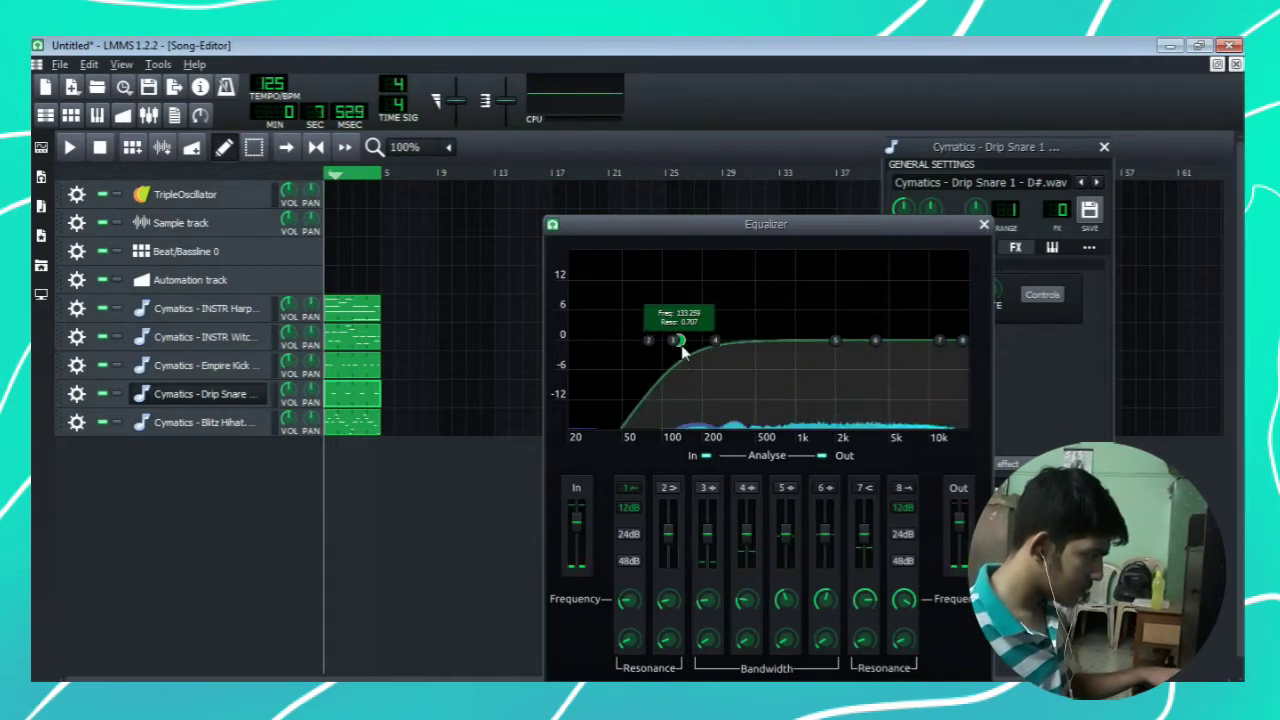
pyautogui.moveTo(965, 347); pyautogui.dragTo(885, 389)
pyautogui.moveTo(678, 340); pyautogui.dragTo(757, 341)
pyautogui.moveTo(880, 339); pyautogui.dragTo(911, 341)
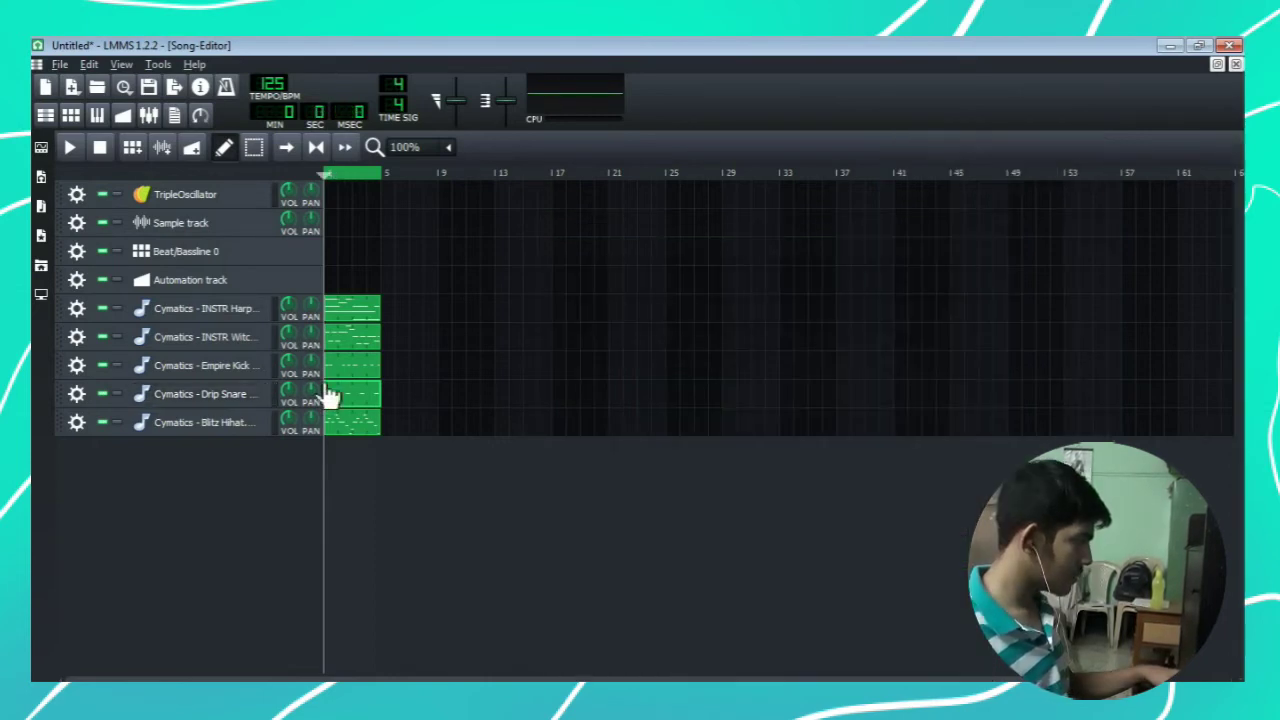
# Add the native Equalizer to the Blitz Hihat track during playback and raise its high-pass cutoff
pyautogui.press('space')
pyautogui.click(206, 422)
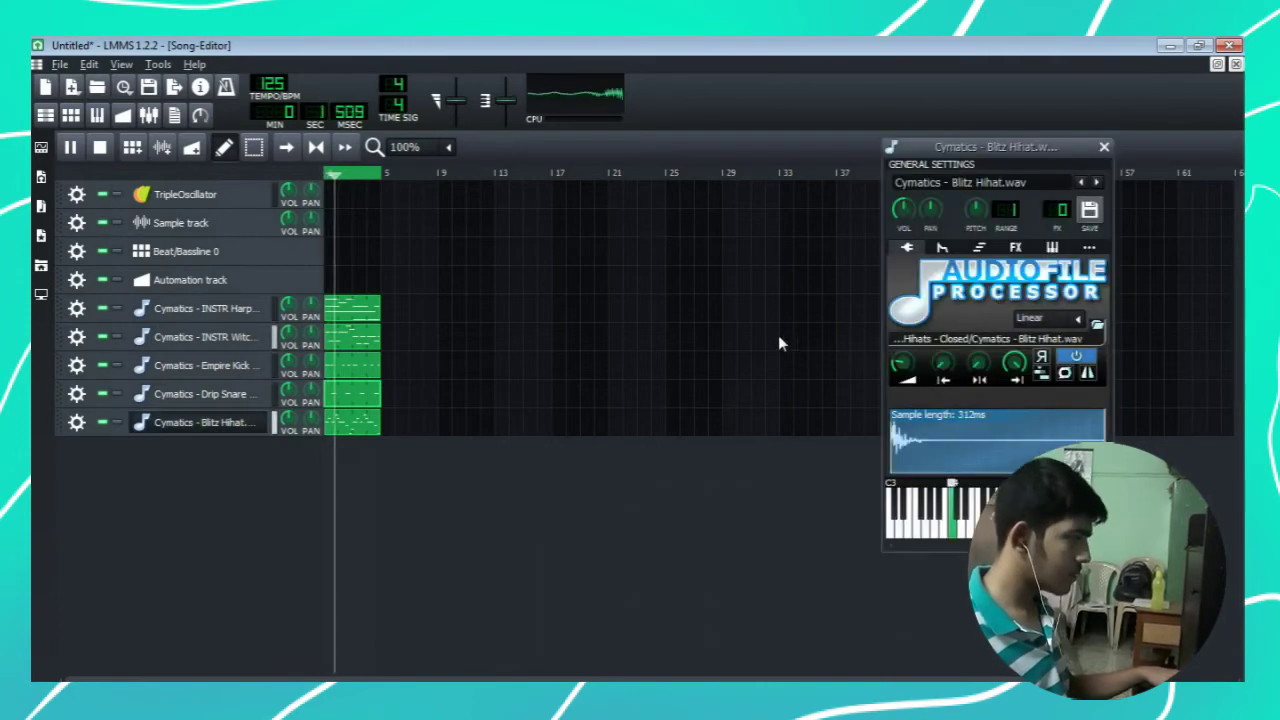
pyautogui.click(1015, 249)
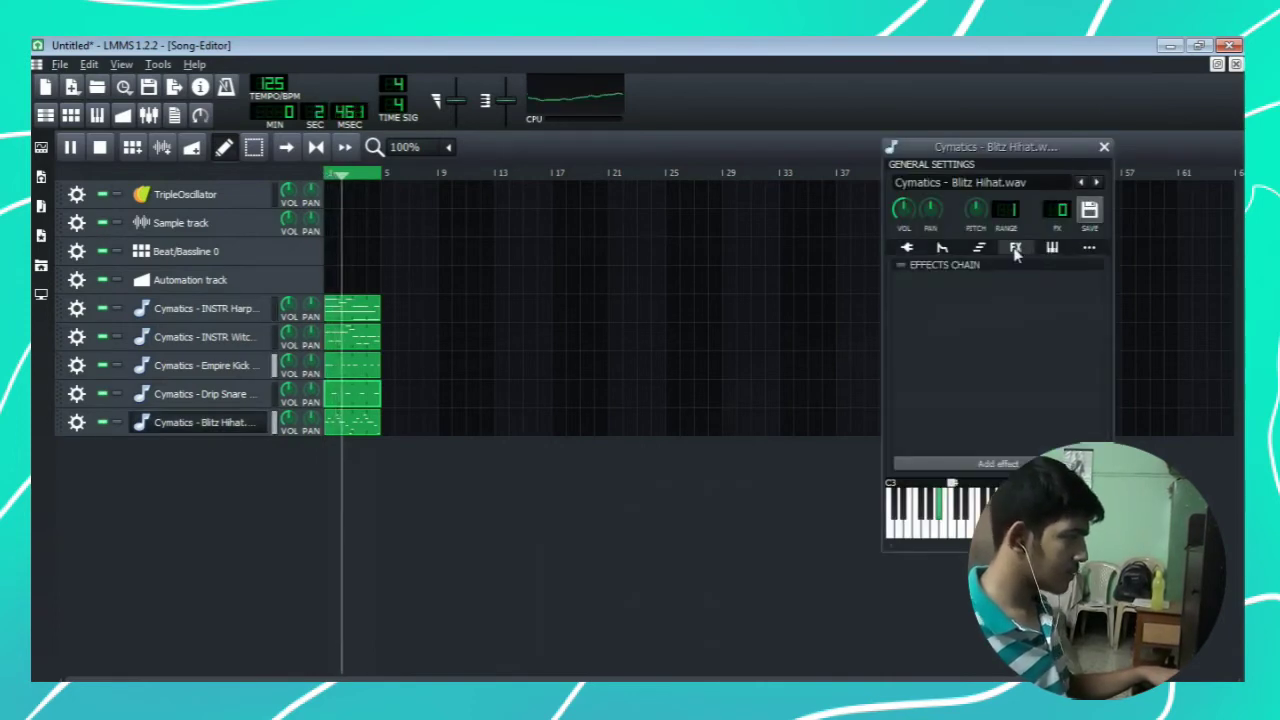
pyautogui.click(998, 464)
pyautogui.write('eq')
pyautogui.doubleClick(428, 425)
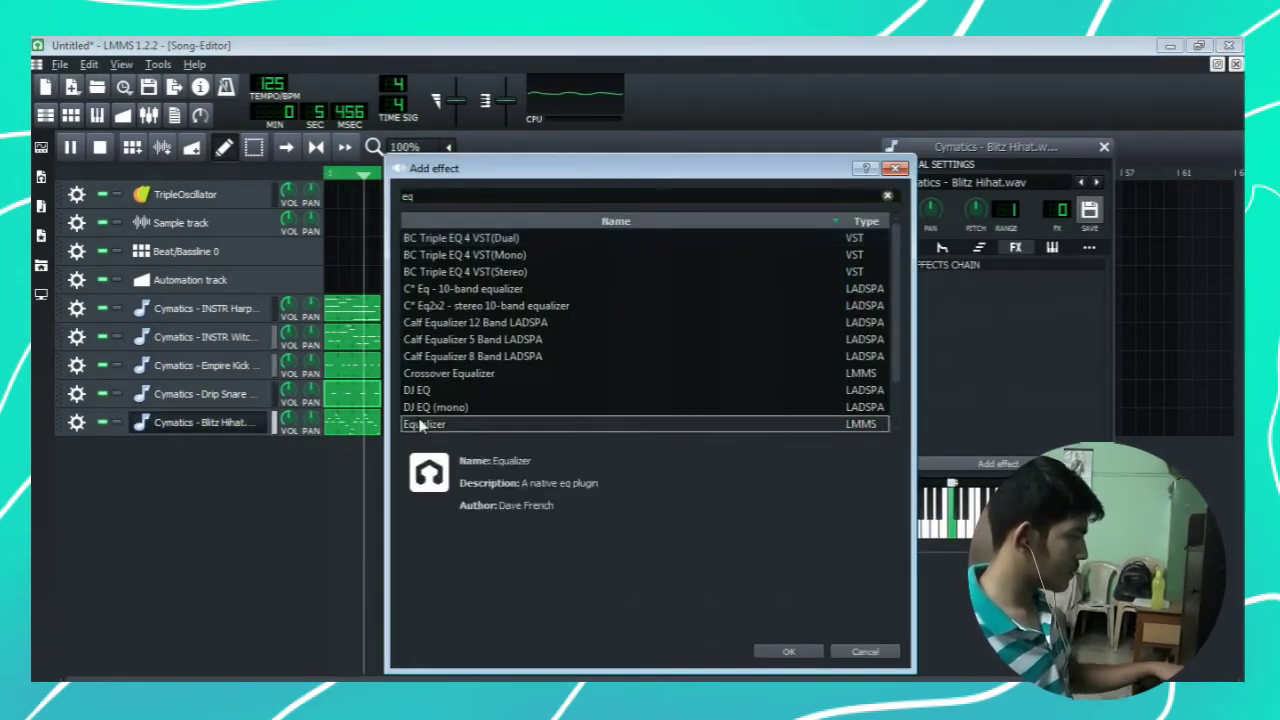
pyautogui.moveTo(607, 350); pyautogui.dragTo(937, 340)
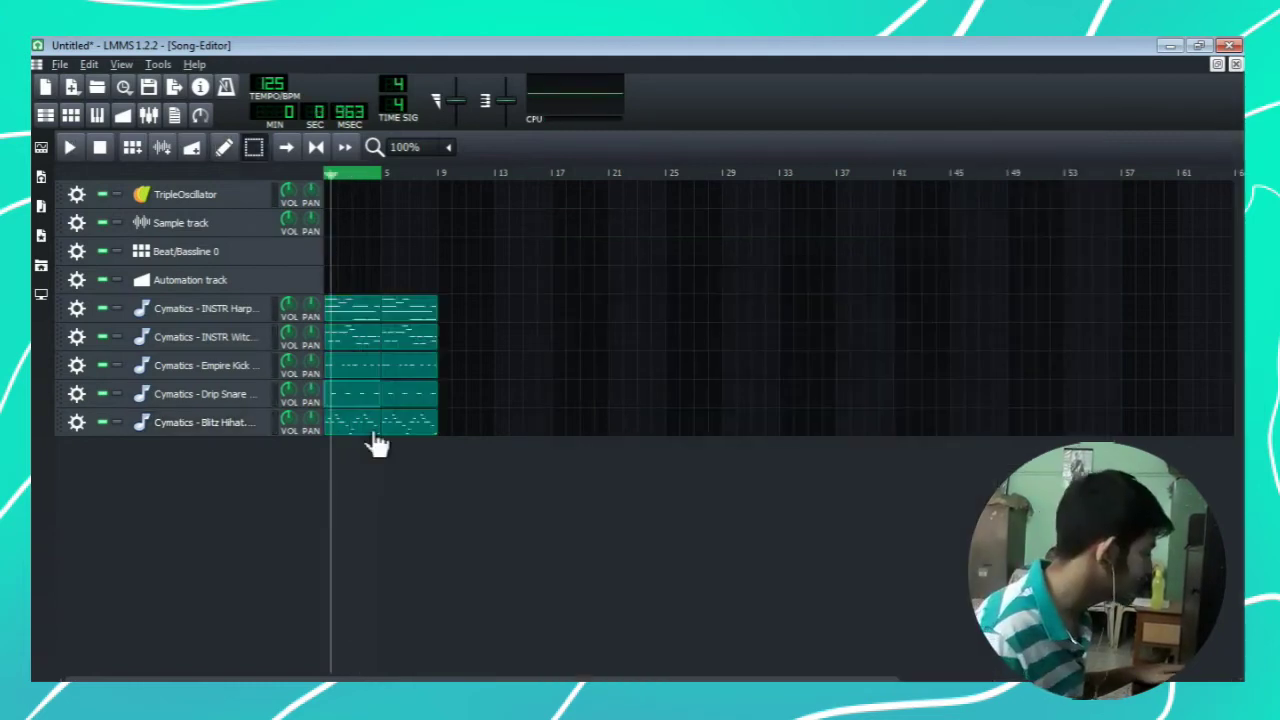
# Extend all patterns to a 16-bar section in bars 17 to 32, with a cloned harpsichord track filling bars 1 to 16
pyautogui.moveTo(449, 437); pyautogui.dragTo(461, 443)
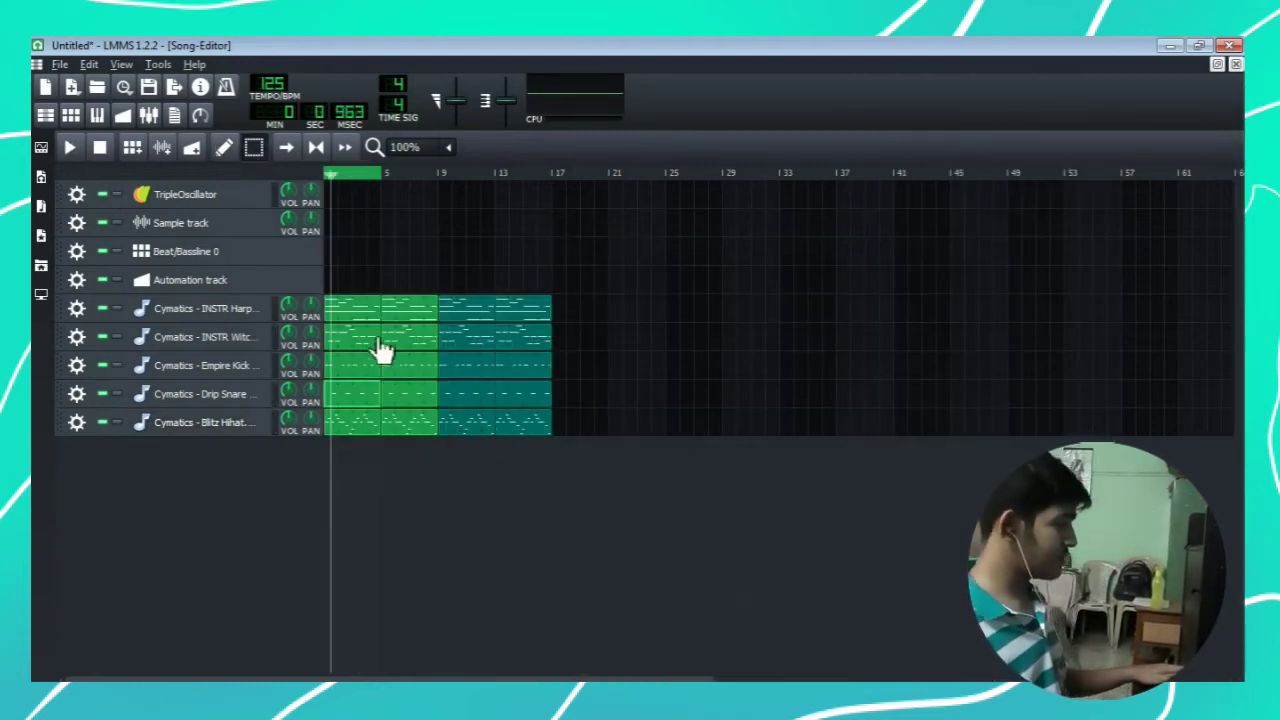
pyautogui.moveTo(631, 295); pyautogui.dragTo(631, 362)
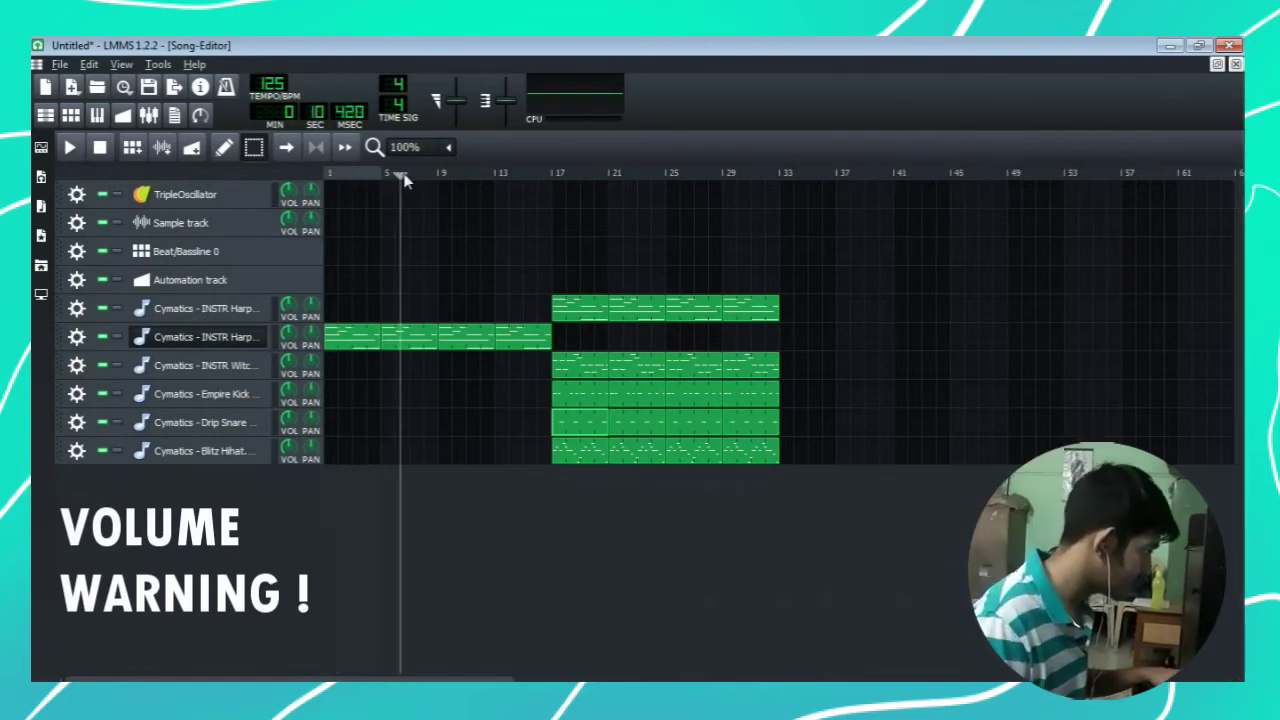
# Play the song from bar 1 and set the C* ChorusI width on the cloned harpsichord track to about 8.5 ms
pyautogui.moveTo(405, 178); pyautogui.dragTo(322, 178)
pyautogui.press('space')
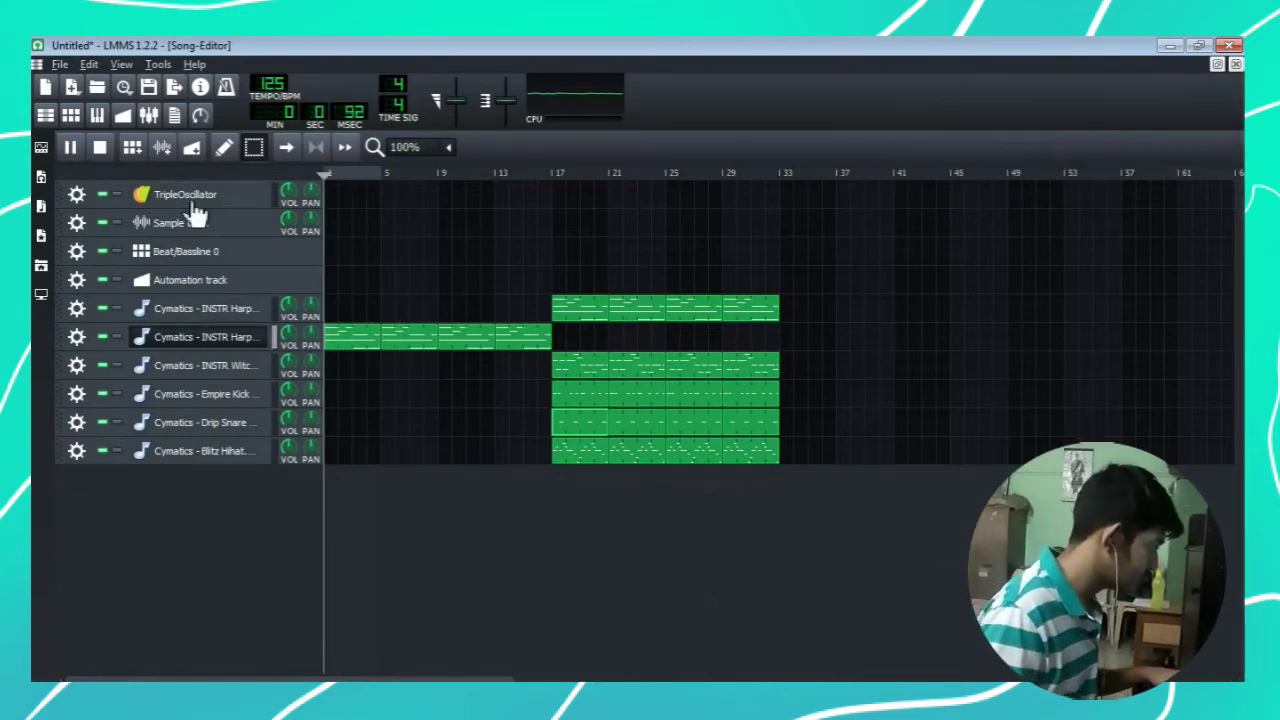
pyautogui.click(269, 336)
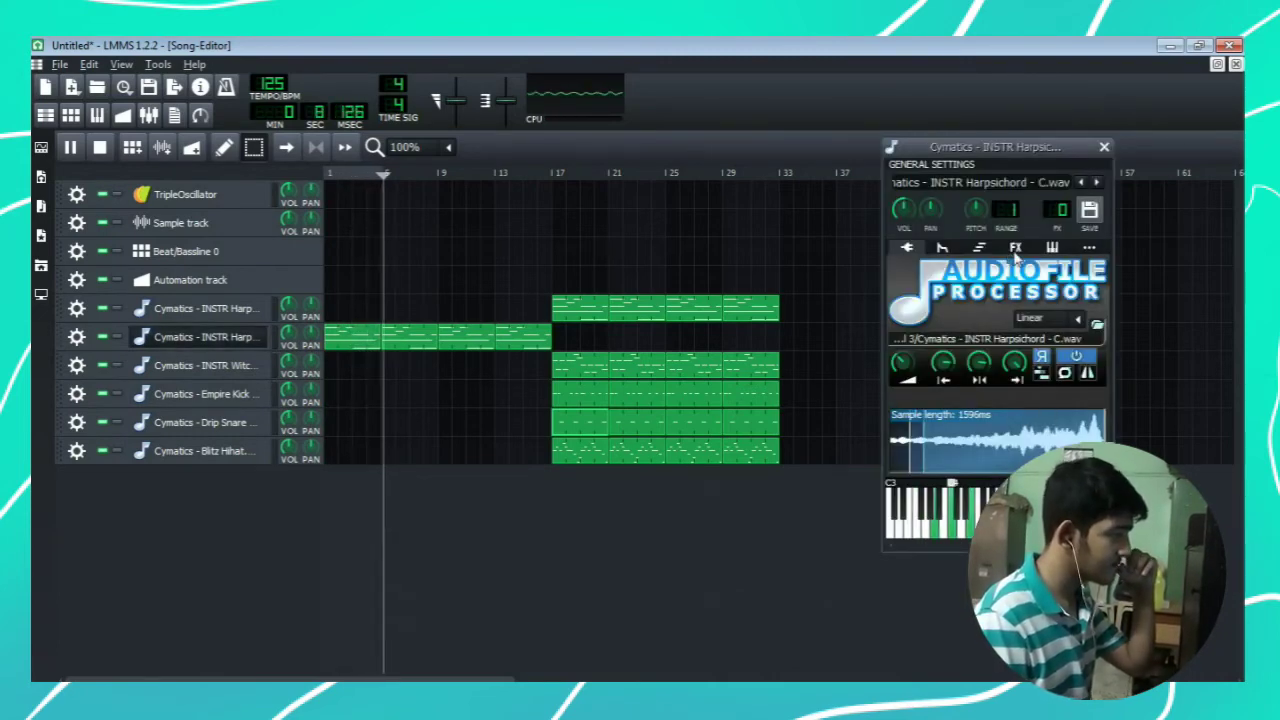
pyautogui.click(1024, 256)
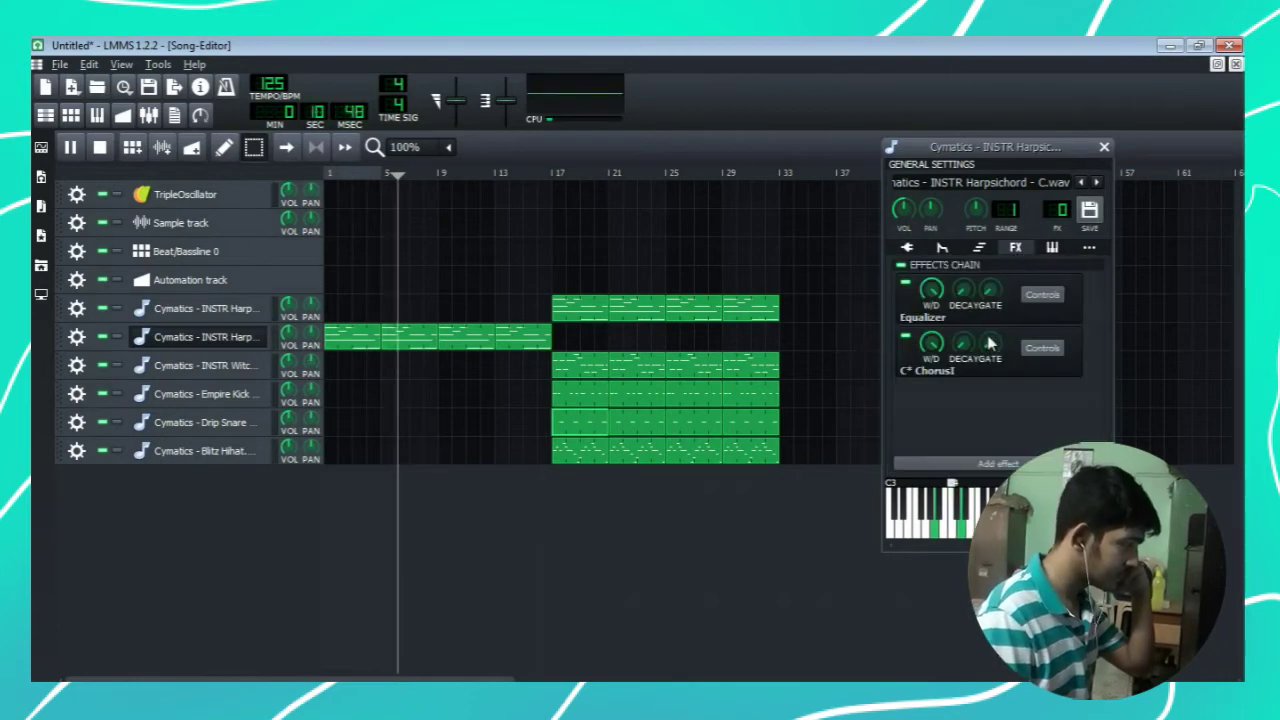
pyautogui.click(1034, 350)
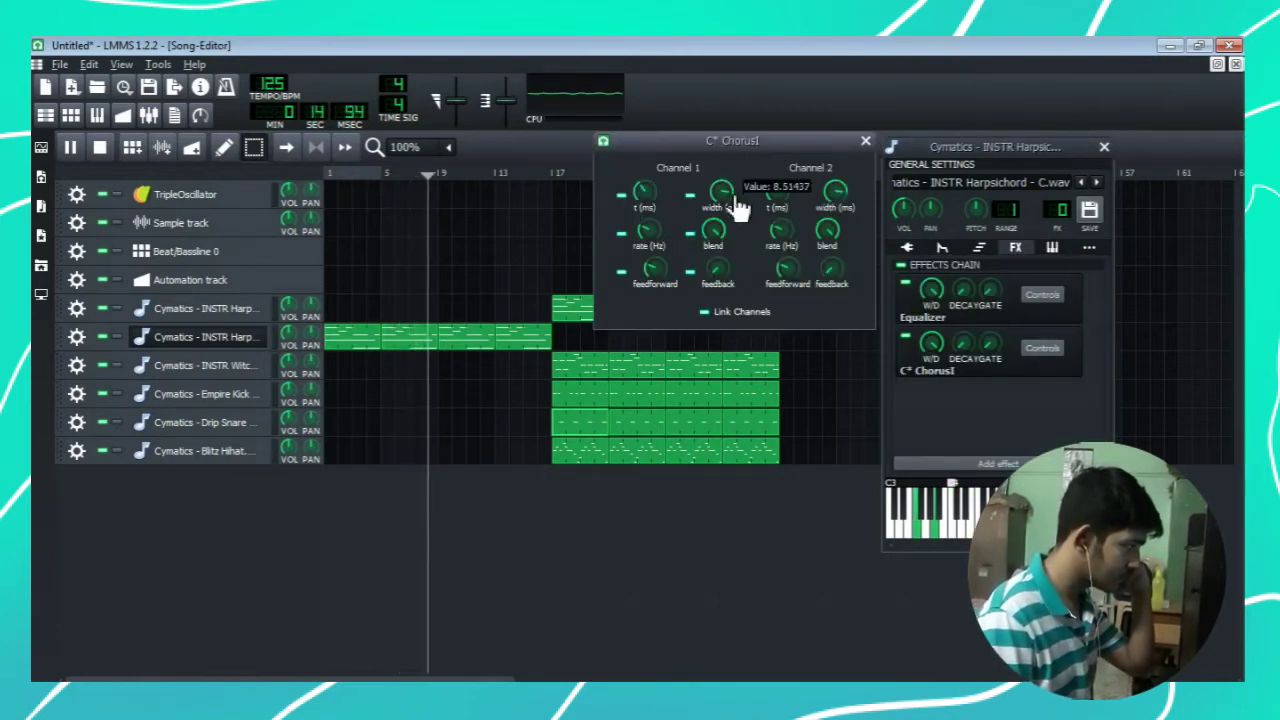
pyautogui.click(866, 140)
# Play back the transition from the harpsichord intro into the full section at bar 17
pyautogui.press('space')
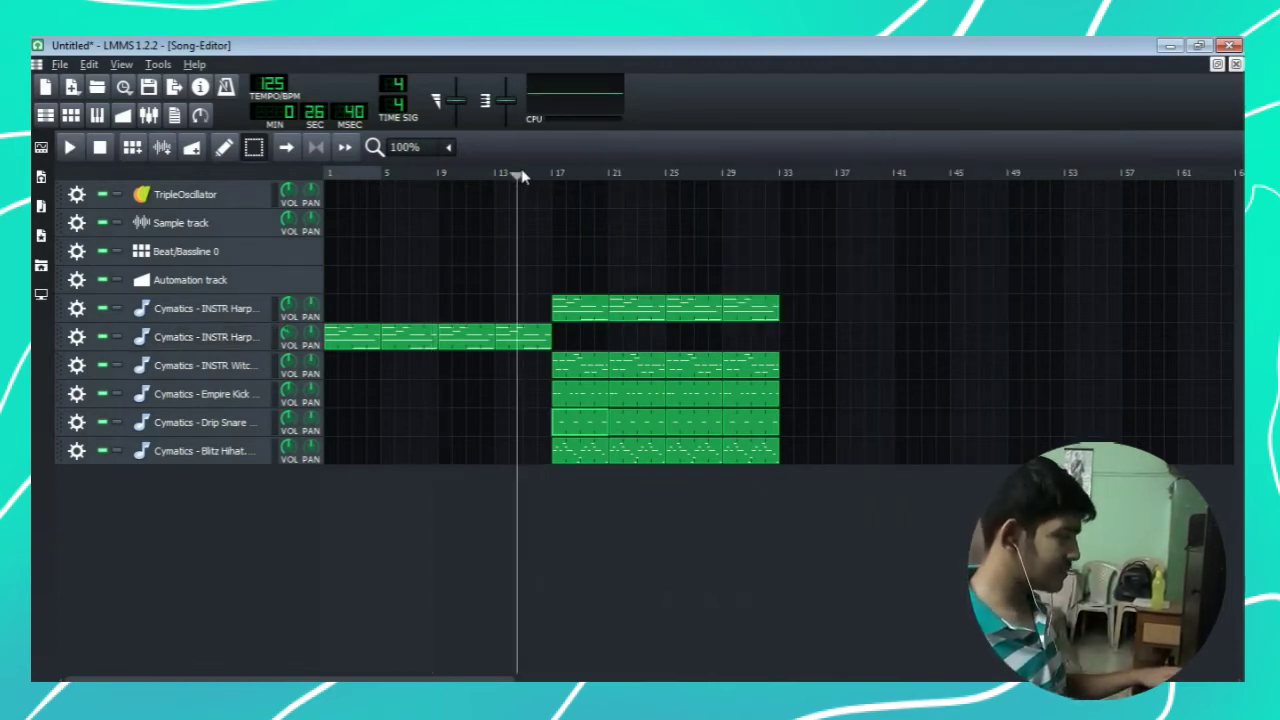
pyautogui.press('space')
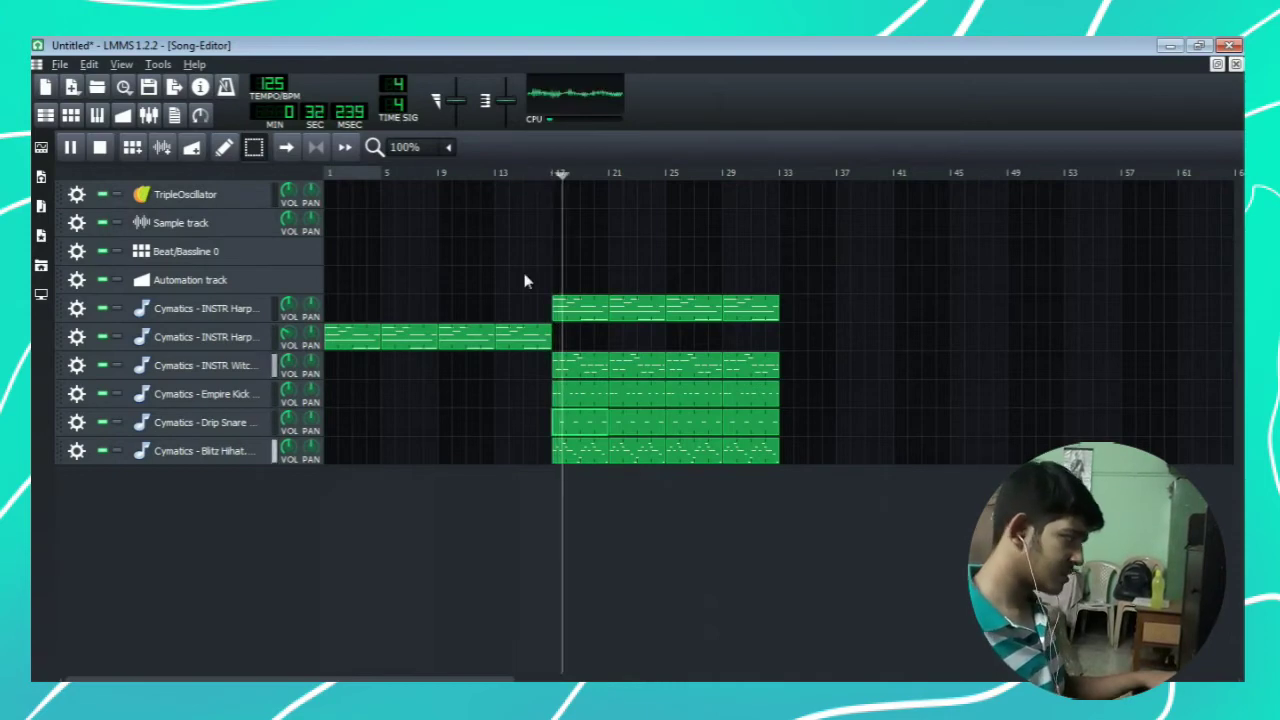
pyautogui.press('space')
# Draw a one-bar C5 note in the Servida Crash 3 pattern at bar 17 and create a bar 16 pattern on the second Servida crash track
pyautogui.press('F7')
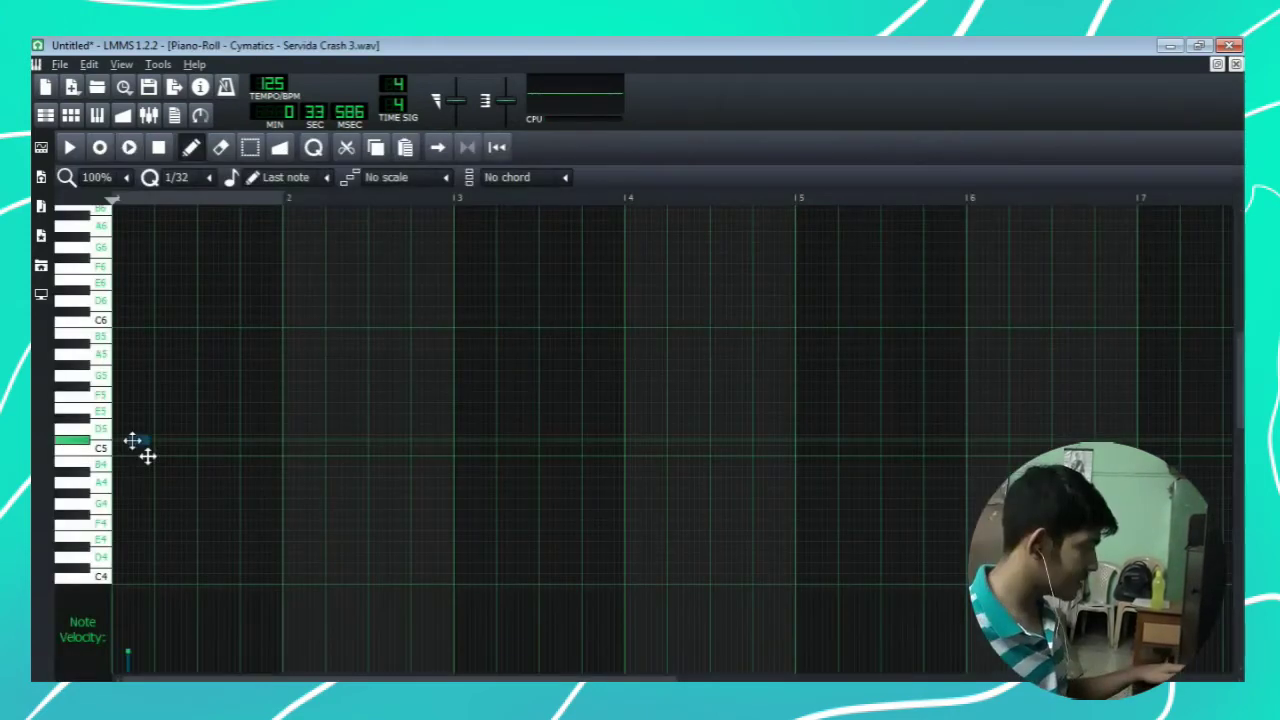
pyautogui.moveTo(119, 441); pyautogui.dragTo(133, 463)
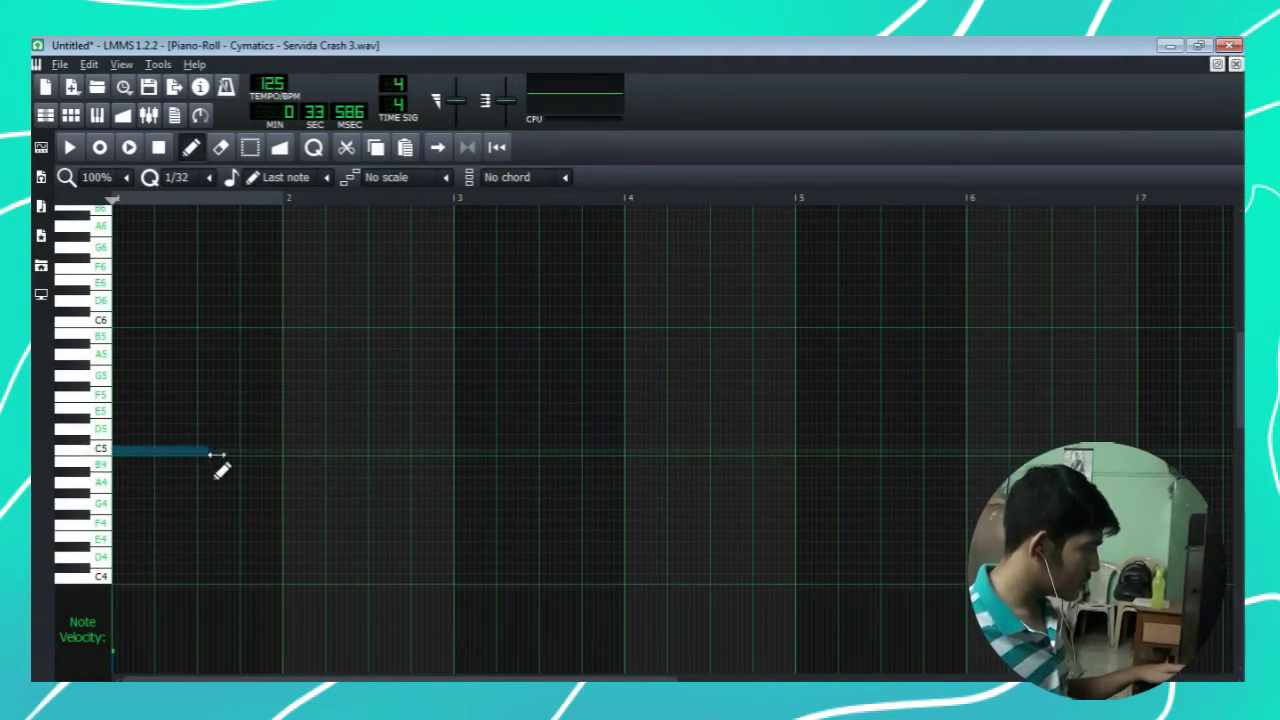
pyautogui.moveTo(216, 455); pyautogui.dragTo(279, 459)
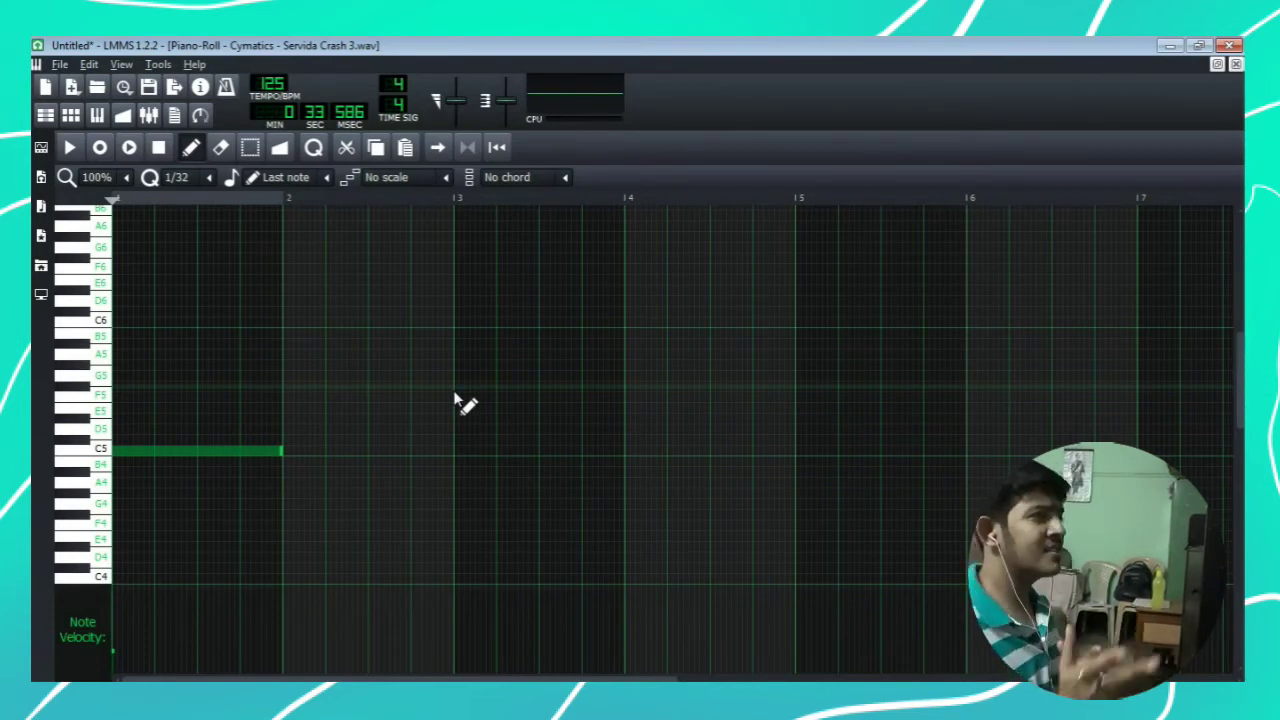
pyautogui.scroll(-2, 400, 398)
pyautogui.click(178, 384)
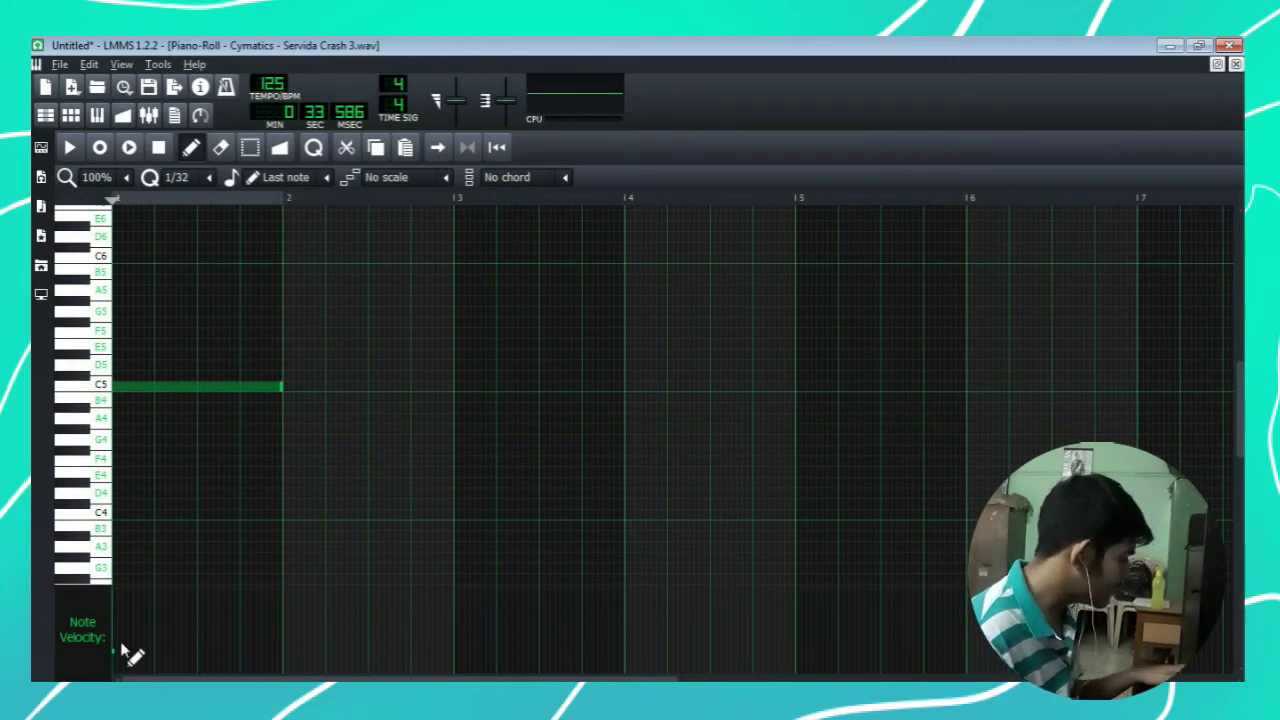
pyautogui.click(1236, 63)
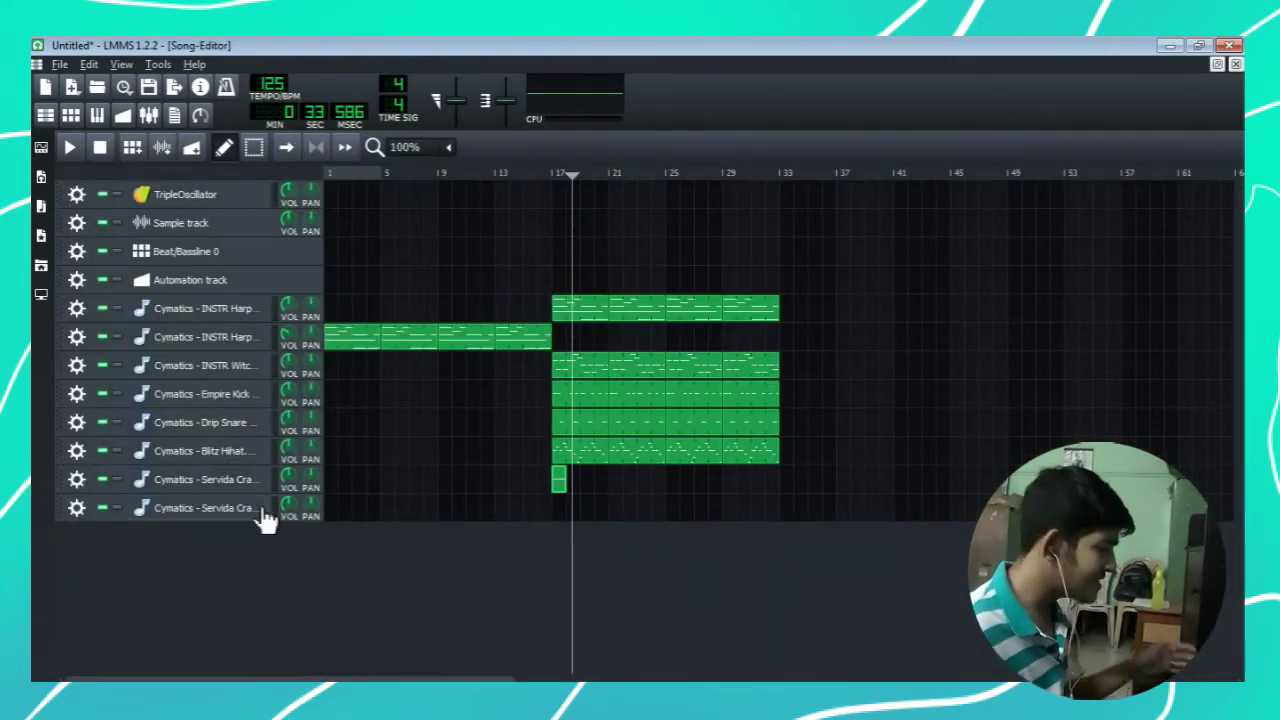
pyautogui.doubleClick(545, 510)
# Audition the samples in the Trap Starter Pack's Vocals folder and add Breath Vox and Diamonds Vox as tracks
pyautogui.click(132, 406)
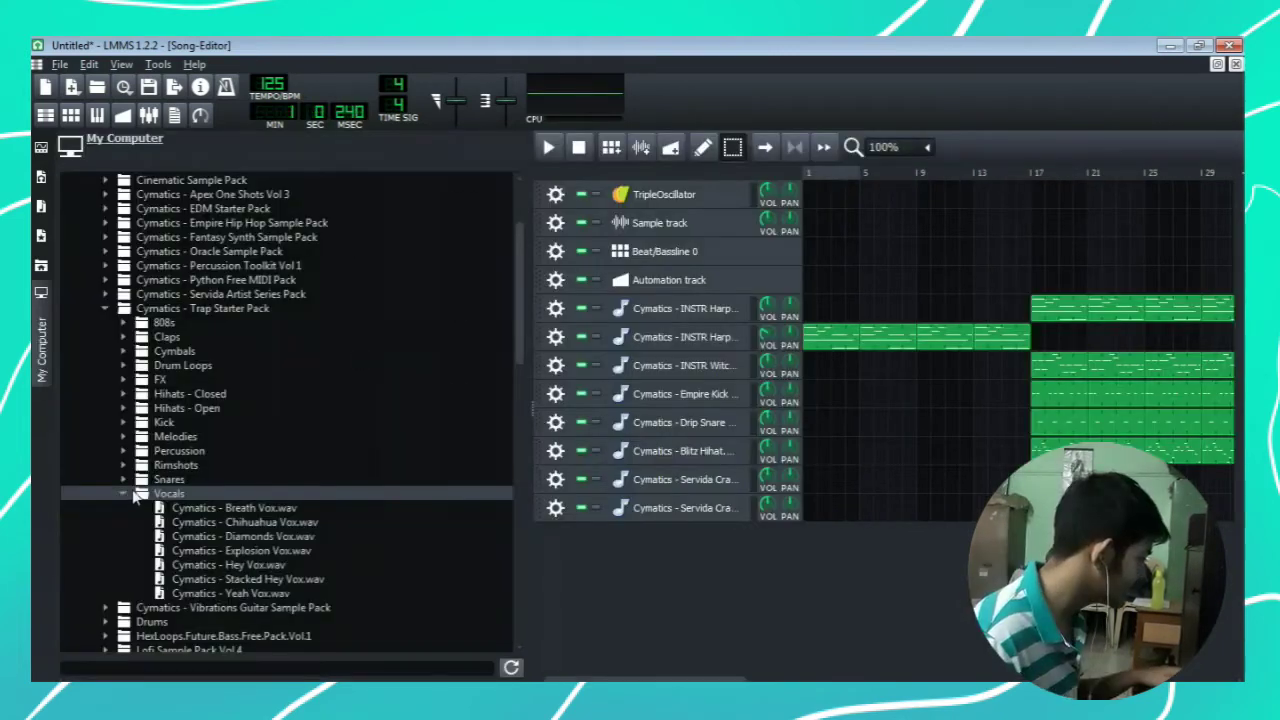
pyautogui.scroll(-1, 136, 489)
pyautogui.scroll(-1, 135, 488)
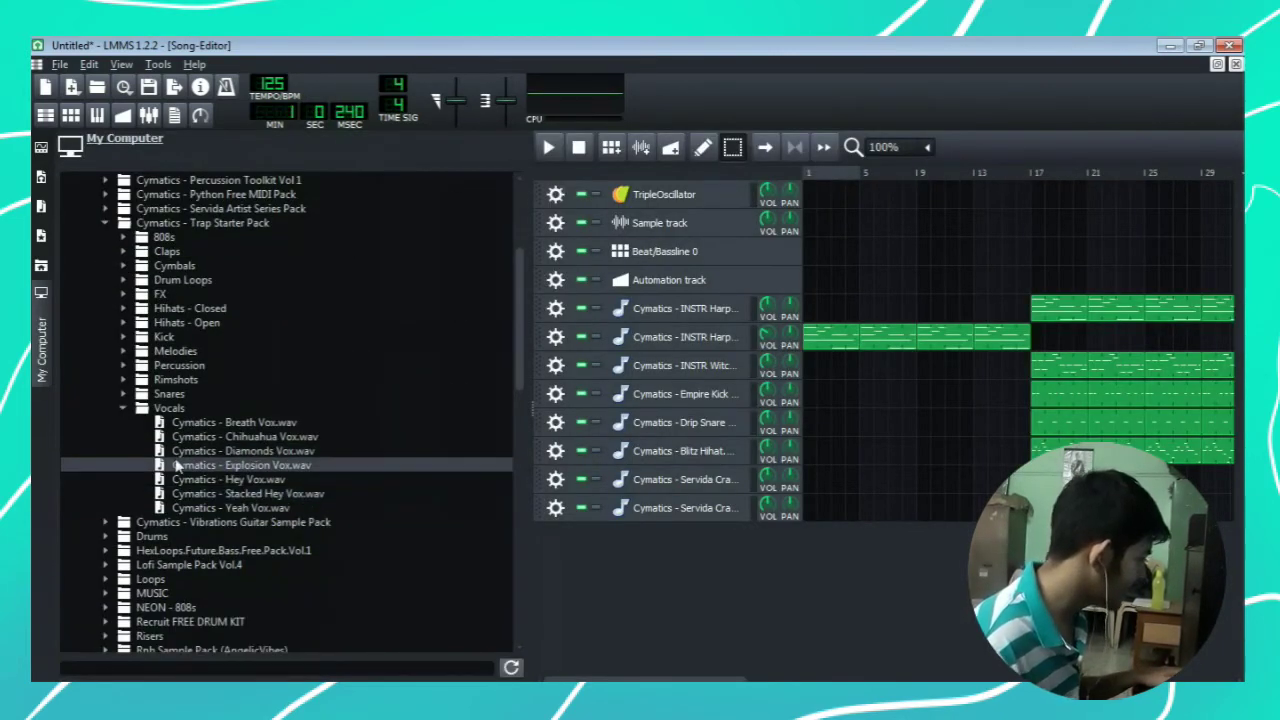
pyautogui.click(212, 510)
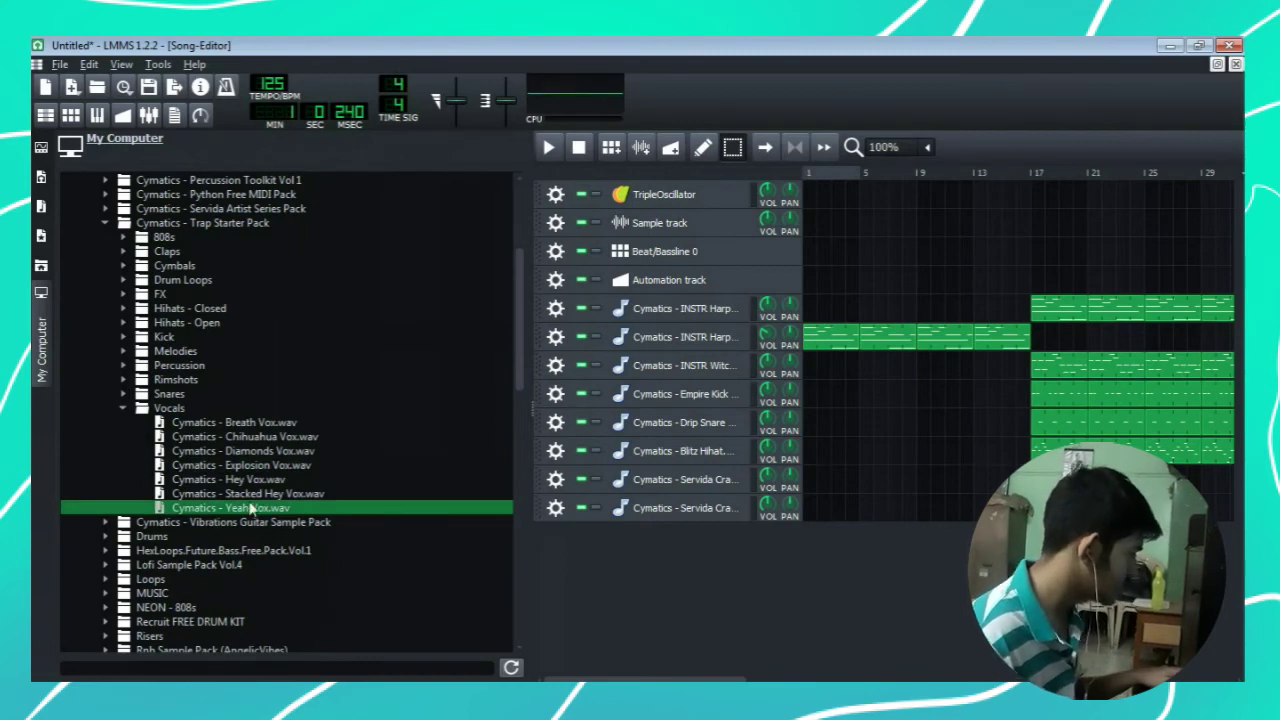
pyautogui.click(262, 494)
pyautogui.click(280, 481)
pyautogui.click(285, 467)
pyautogui.click(291, 453)
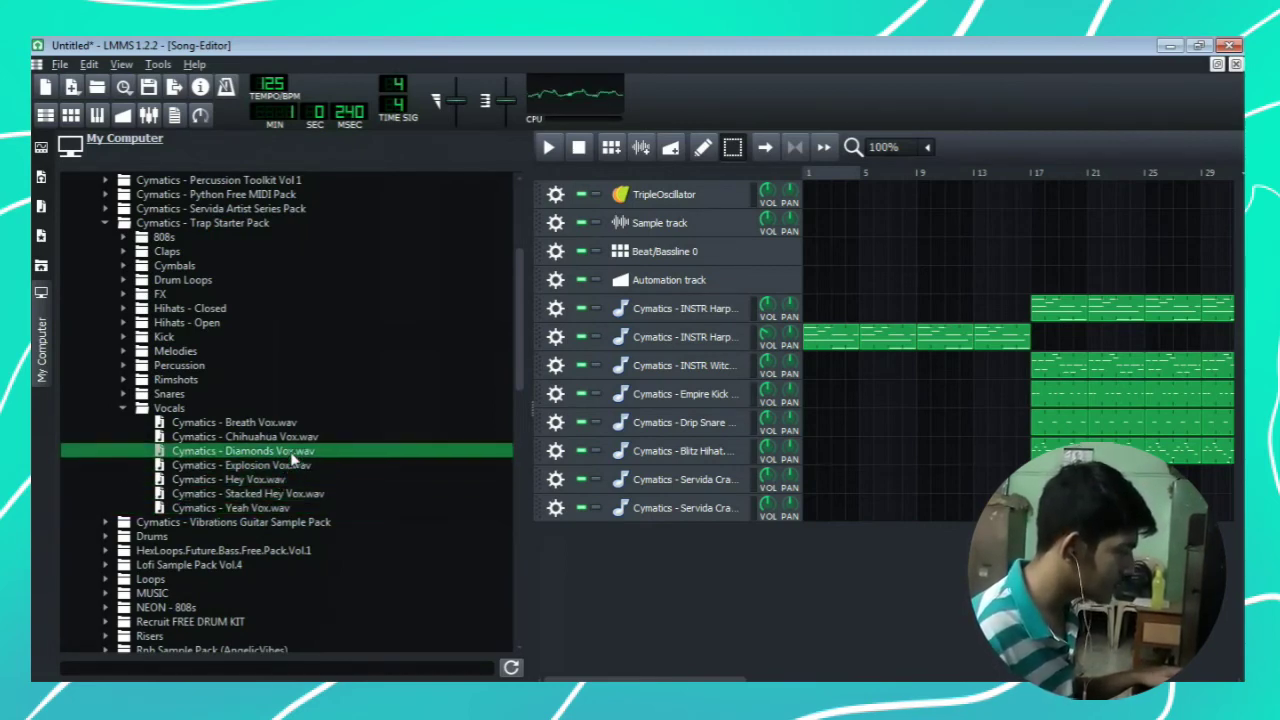
pyautogui.click(290, 437)
pyautogui.click(274, 424)
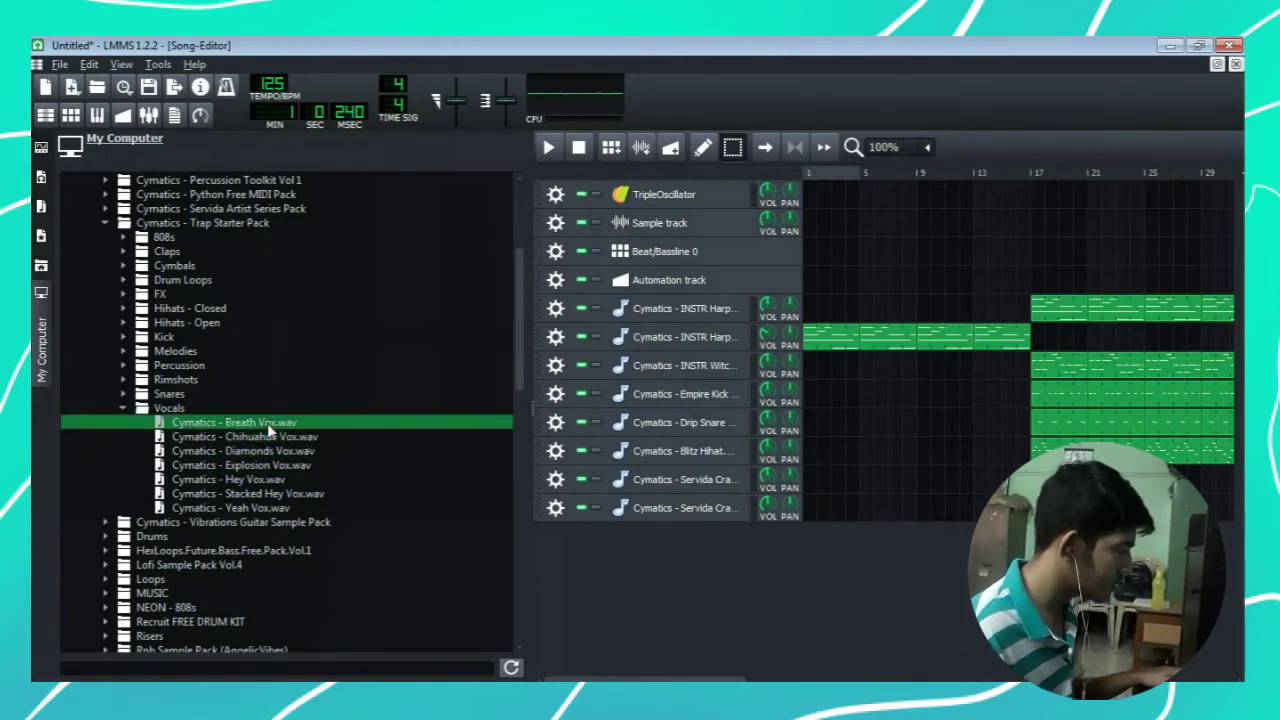
pyautogui.click(249, 482)
pyautogui.click(269, 453)
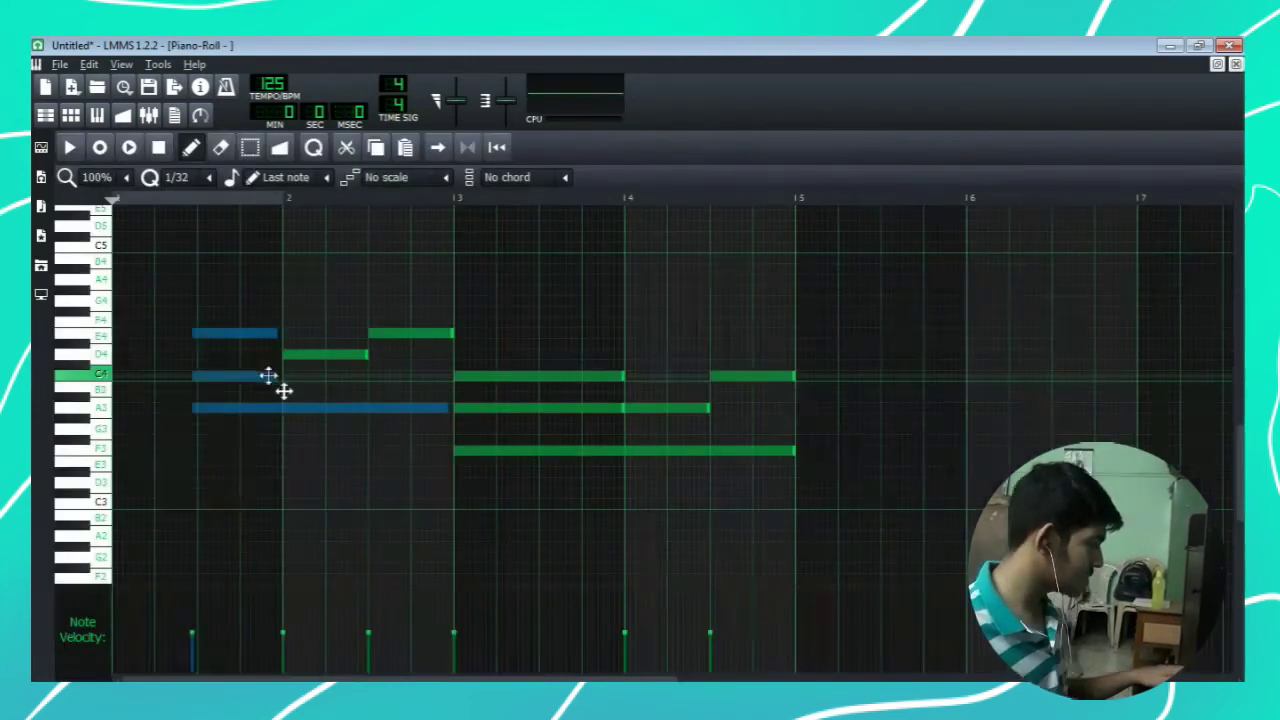
# Shift the selected opening chord of the harpsichord pattern slightly around the middle of its first bar and check it by playback
pyautogui.moveTo(269, 376); pyautogui.dragTo(290, 393)
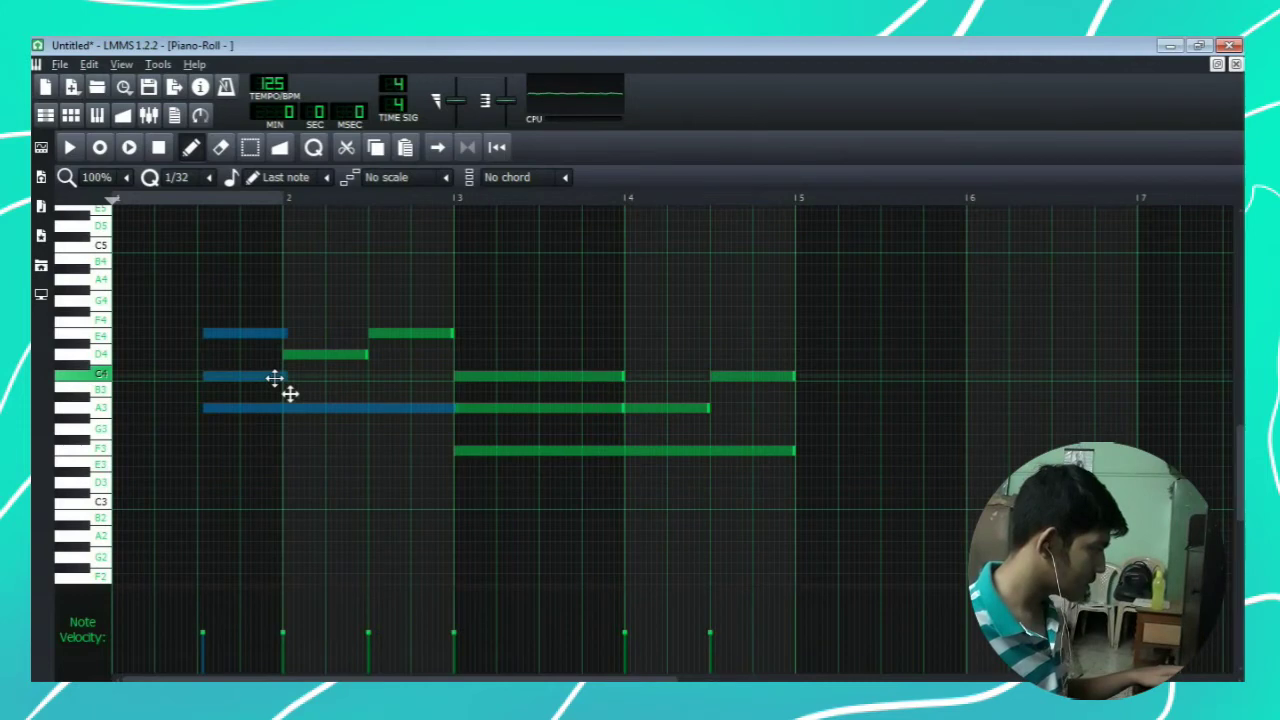
pyautogui.press('space')
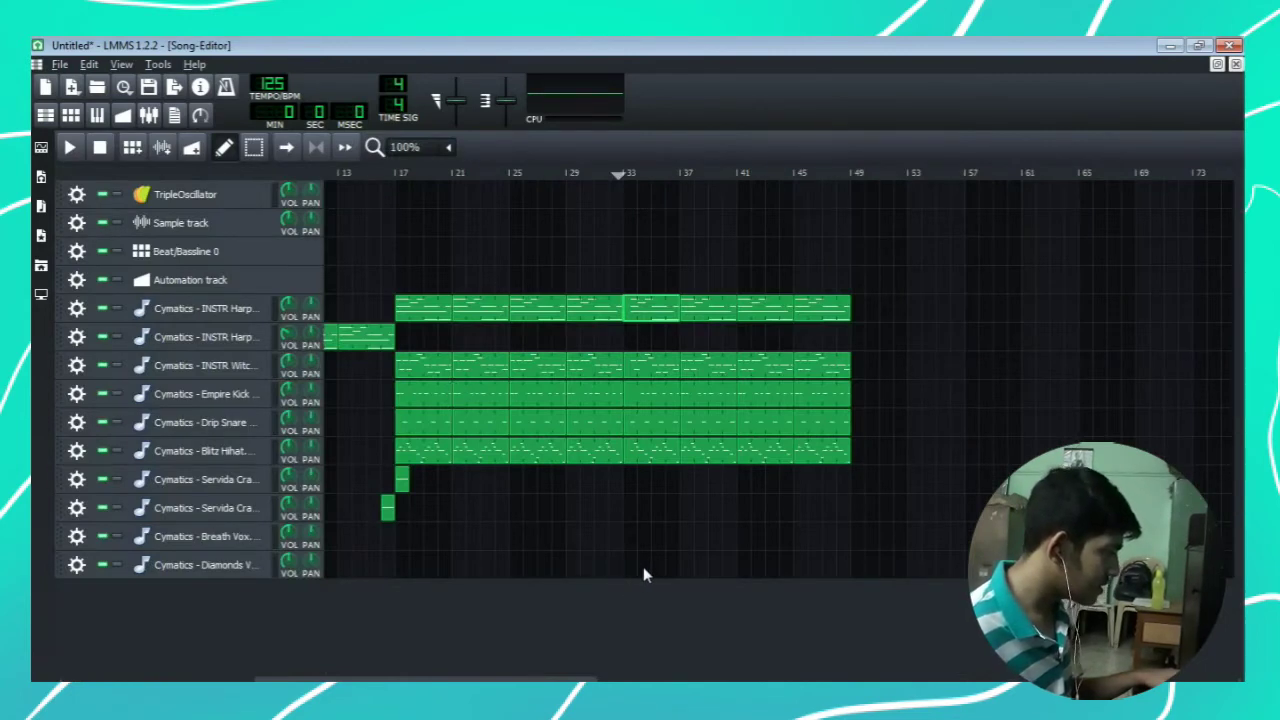
# Create a pattern at bar 33 on the Diamonds Vox track and draw a half-bar C4 note at its start
pyautogui.doubleClick(632, 566)
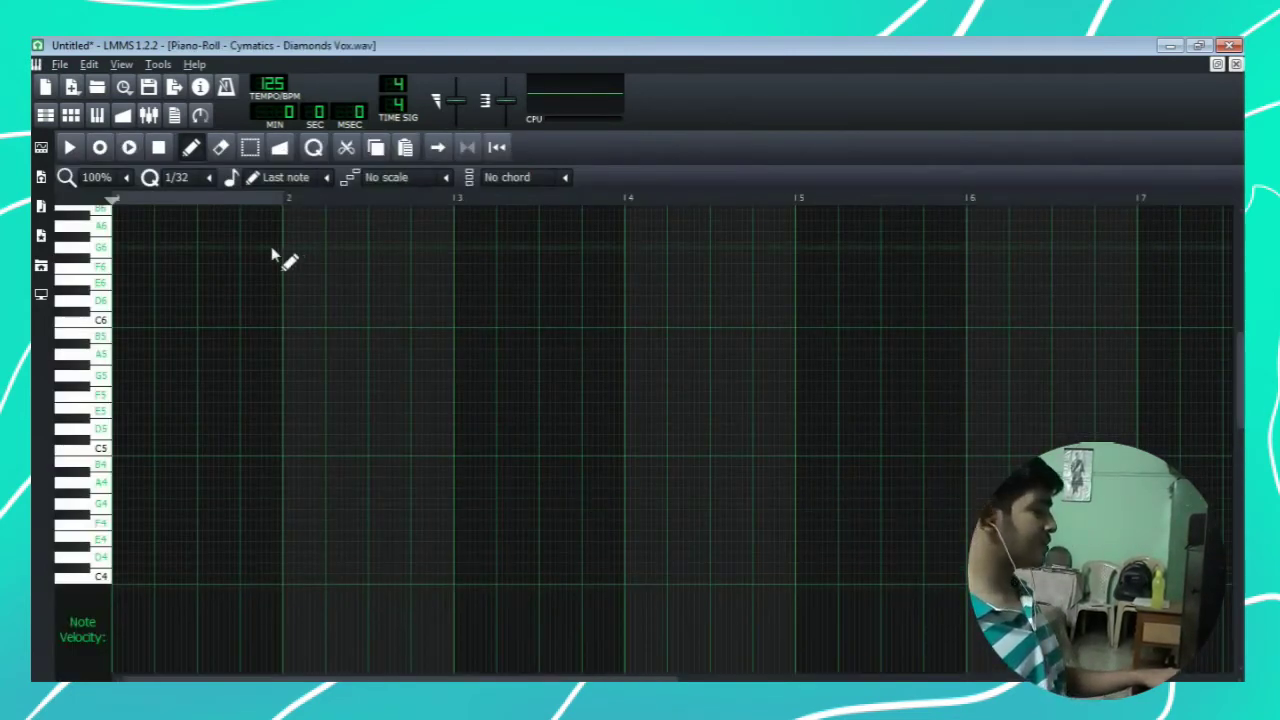
pyautogui.scroll(-2, 243, 349)
pyautogui.scroll(-2, 155, 420)
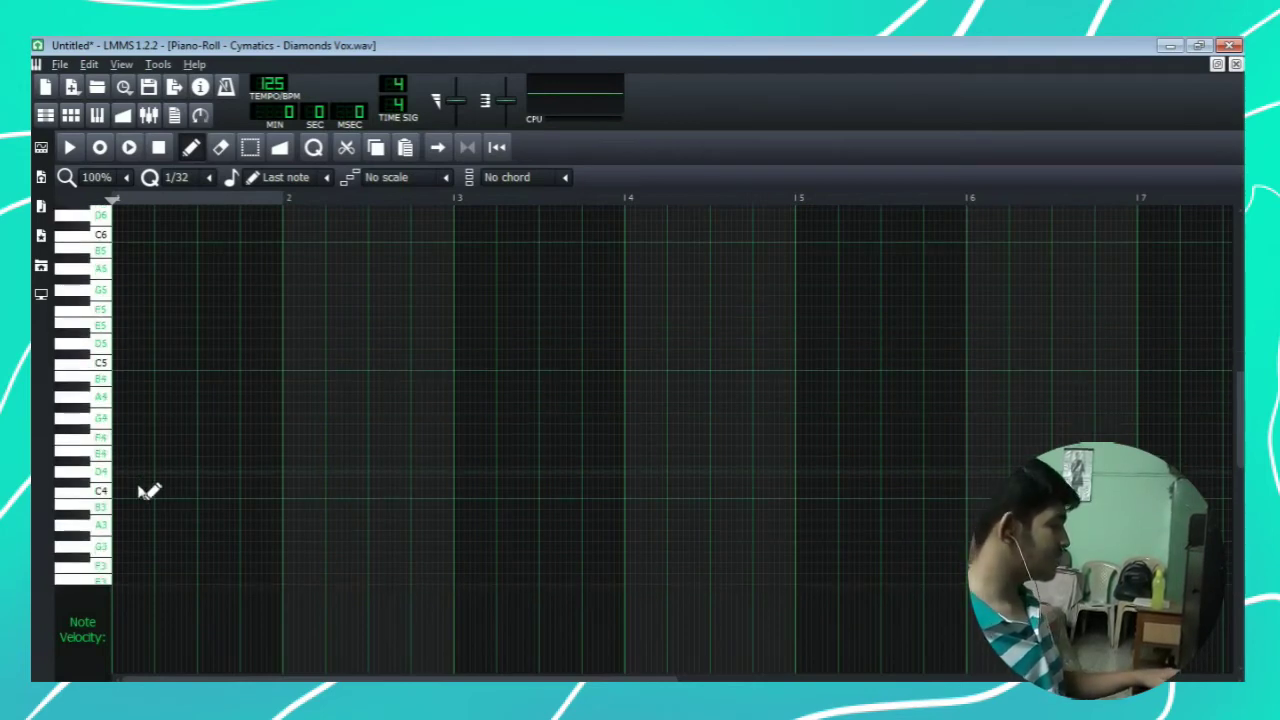
pyautogui.click(140, 492)
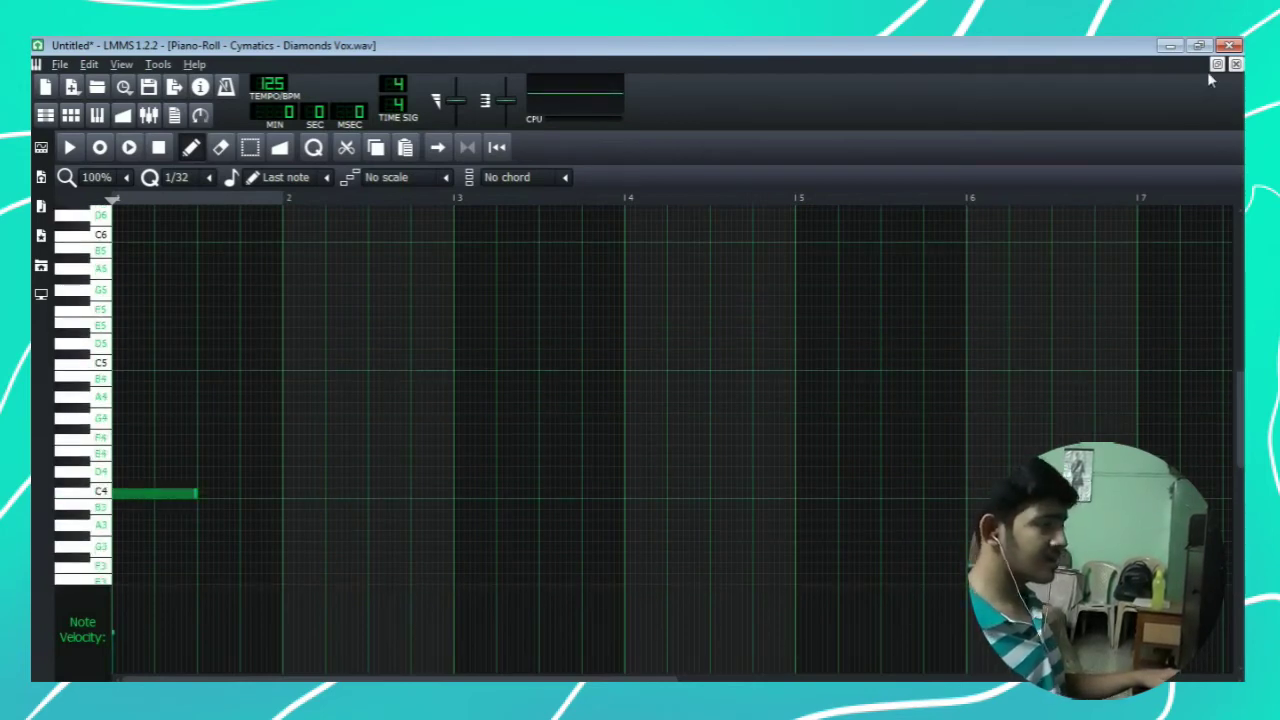
pyautogui.click(1236, 64)
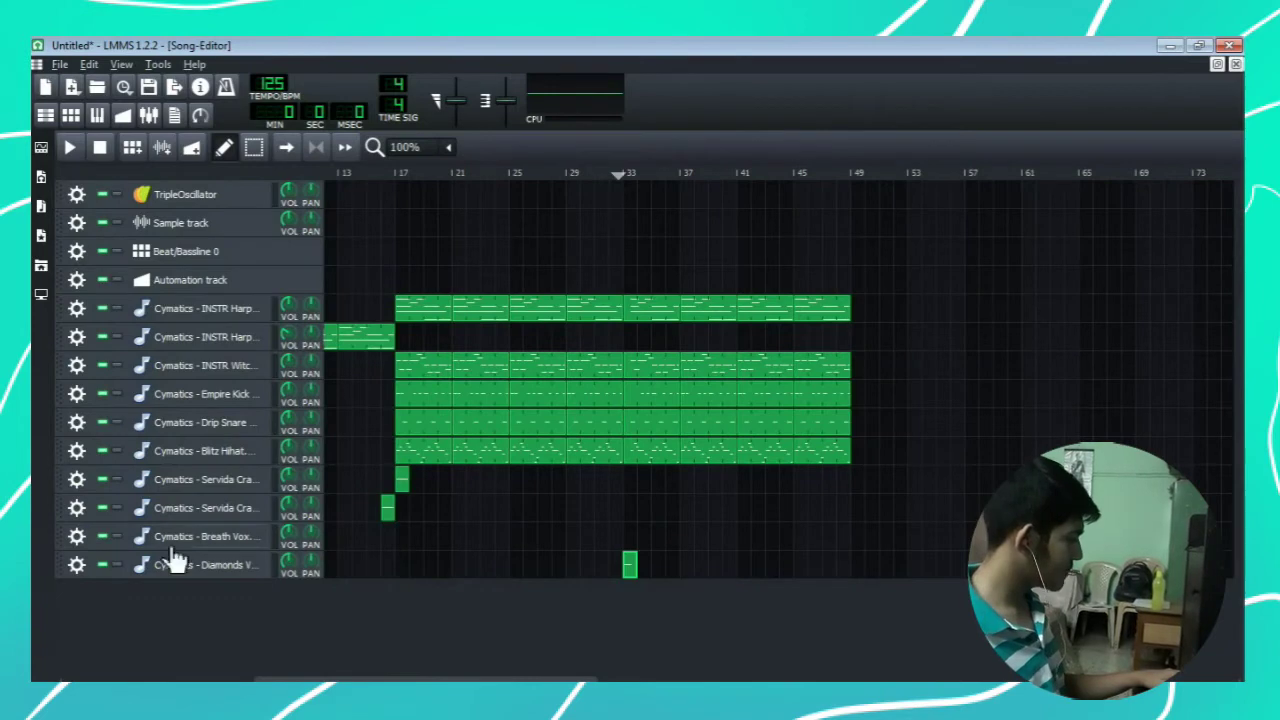
# Fill the first bar of the Diamonds Vox pattern with four quarter-note C4 notes
pyautogui.click(205, 566)
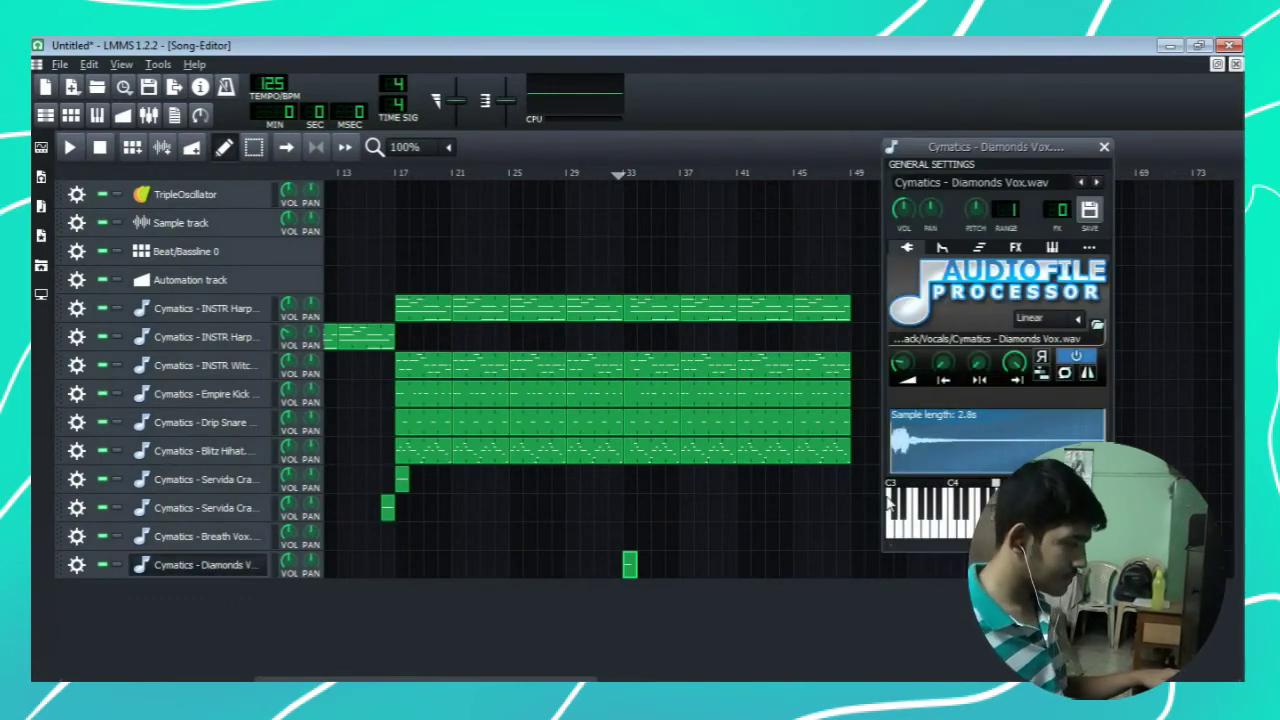
pyautogui.press('F7')
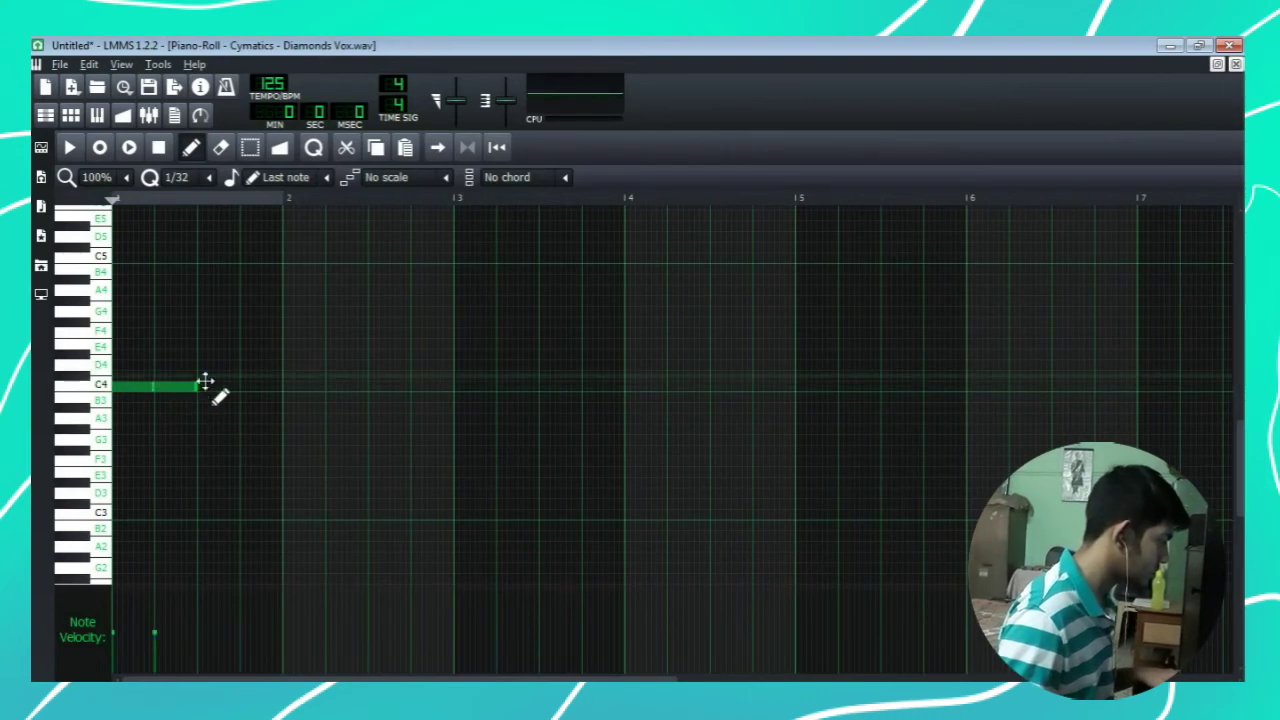
pyautogui.moveTo(207, 381); pyautogui.dragTo(196, 389)
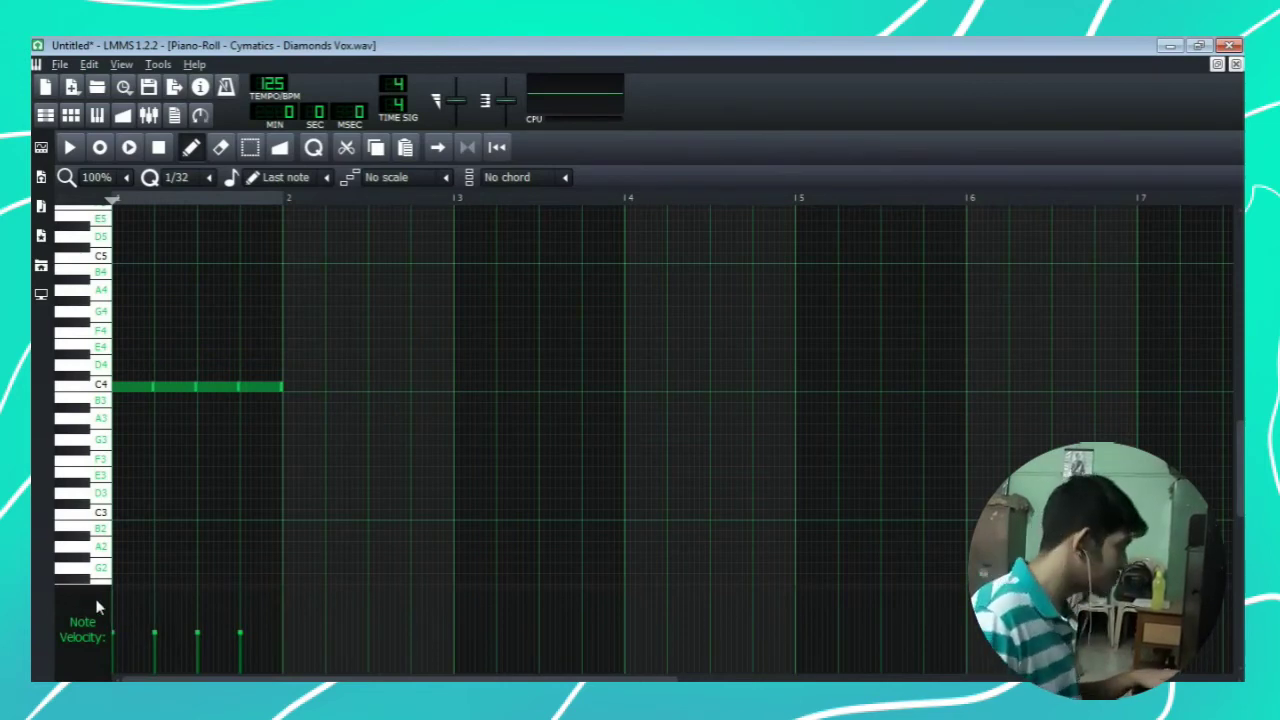
# Give the four Diamonds Vox notes progressively lower velocities from first to last, checking the fade by playback
pyautogui.moveTo(112, 609); pyautogui.dragTo(118, 613)
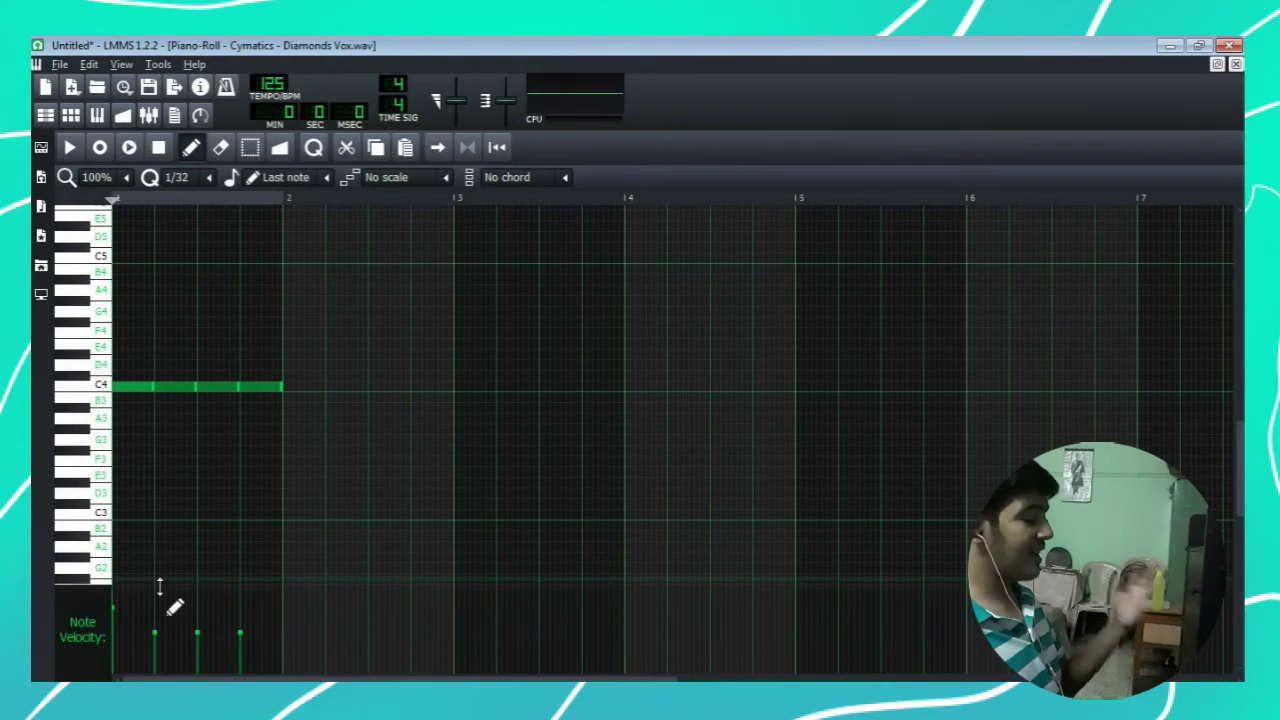
pyautogui.moveTo(160, 650); pyautogui.dragTo(157, 625)
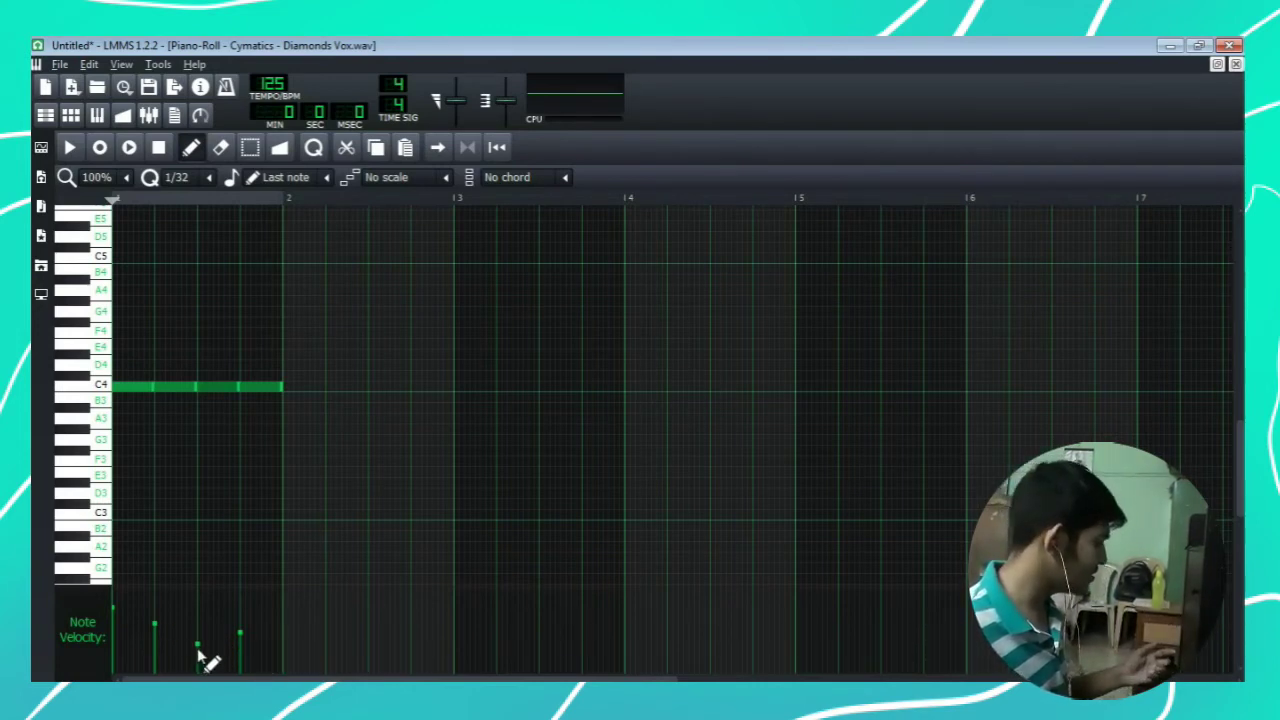
pyautogui.click(242, 663)
pyautogui.press('space')
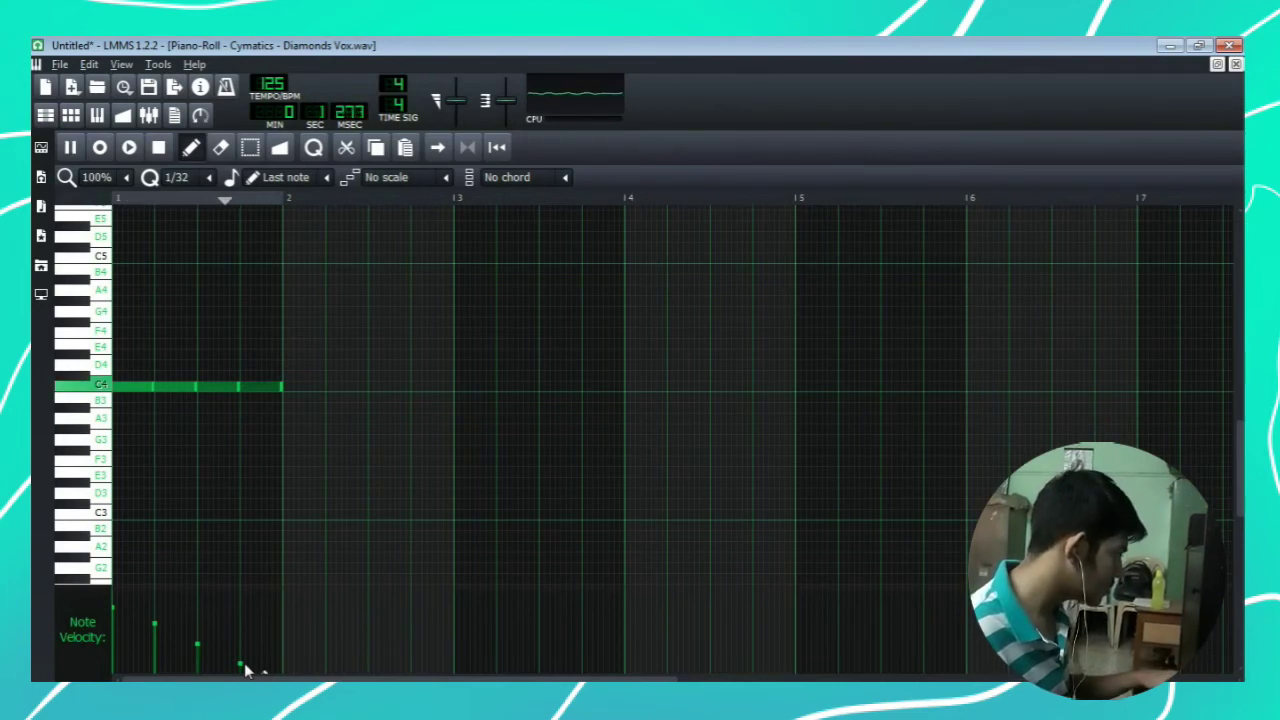
pyautogui.click(155, 640)
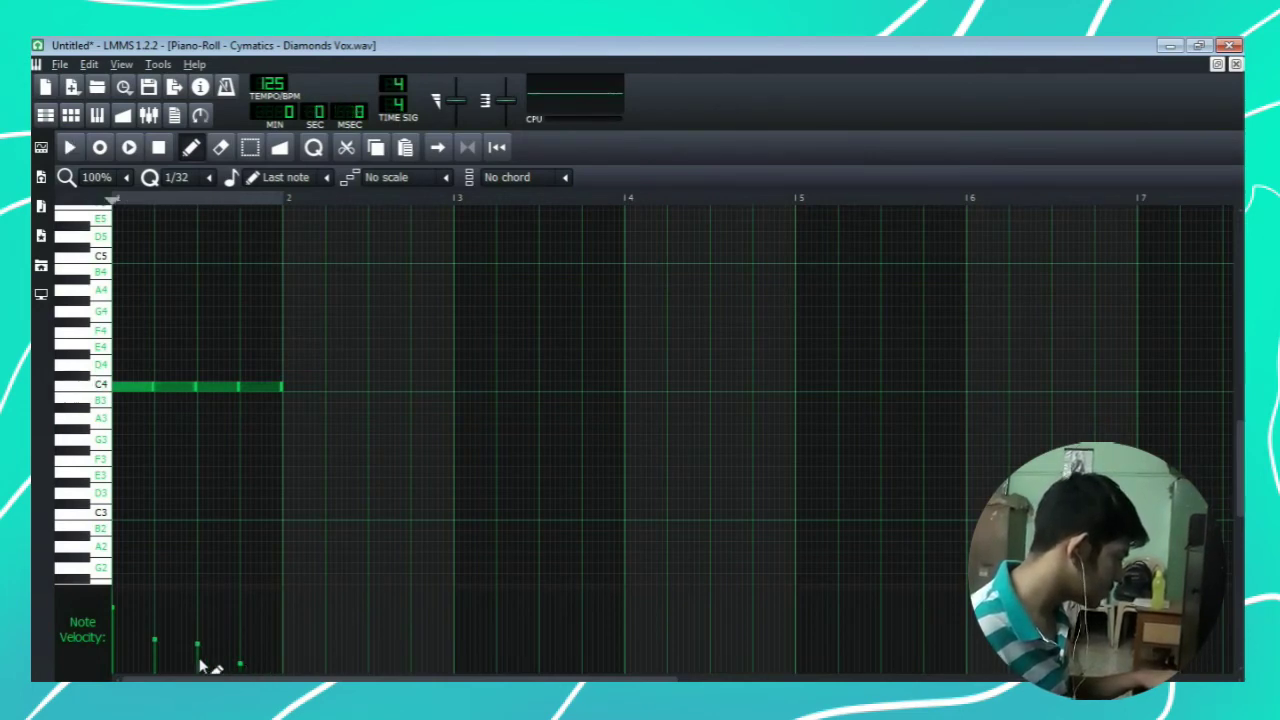
pyautogui.press('space')
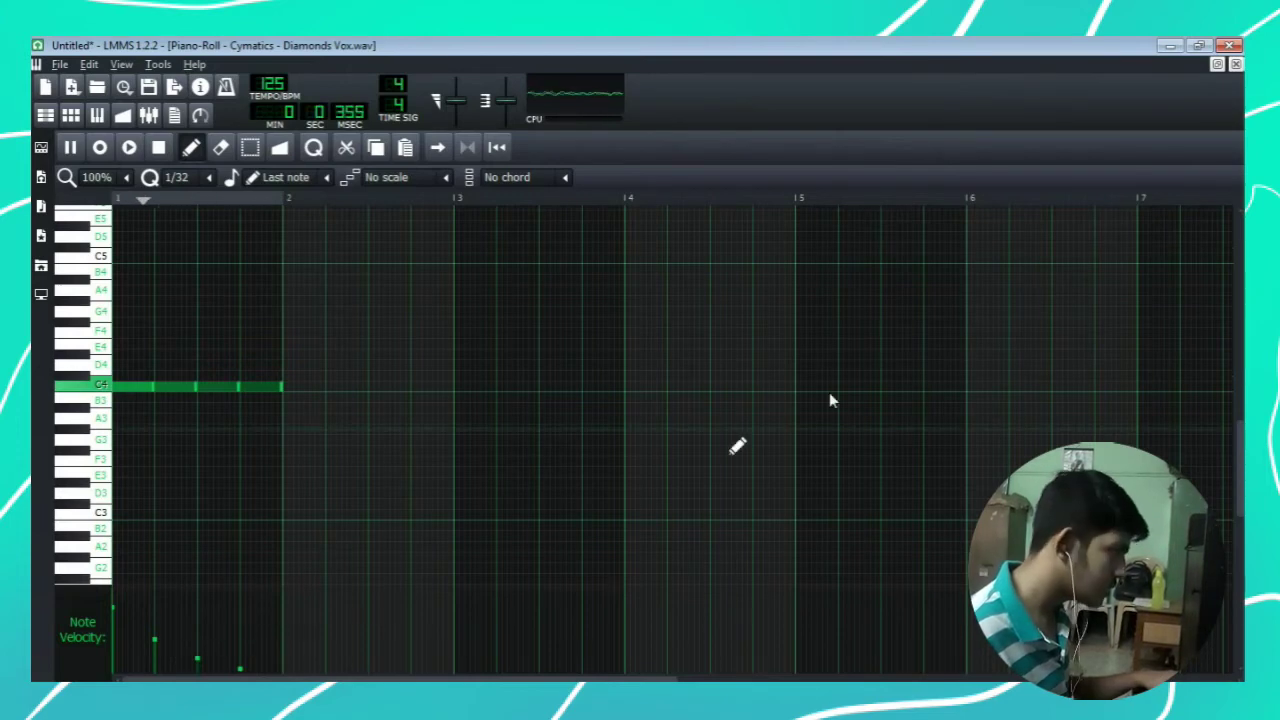
pyautogui.press('space')
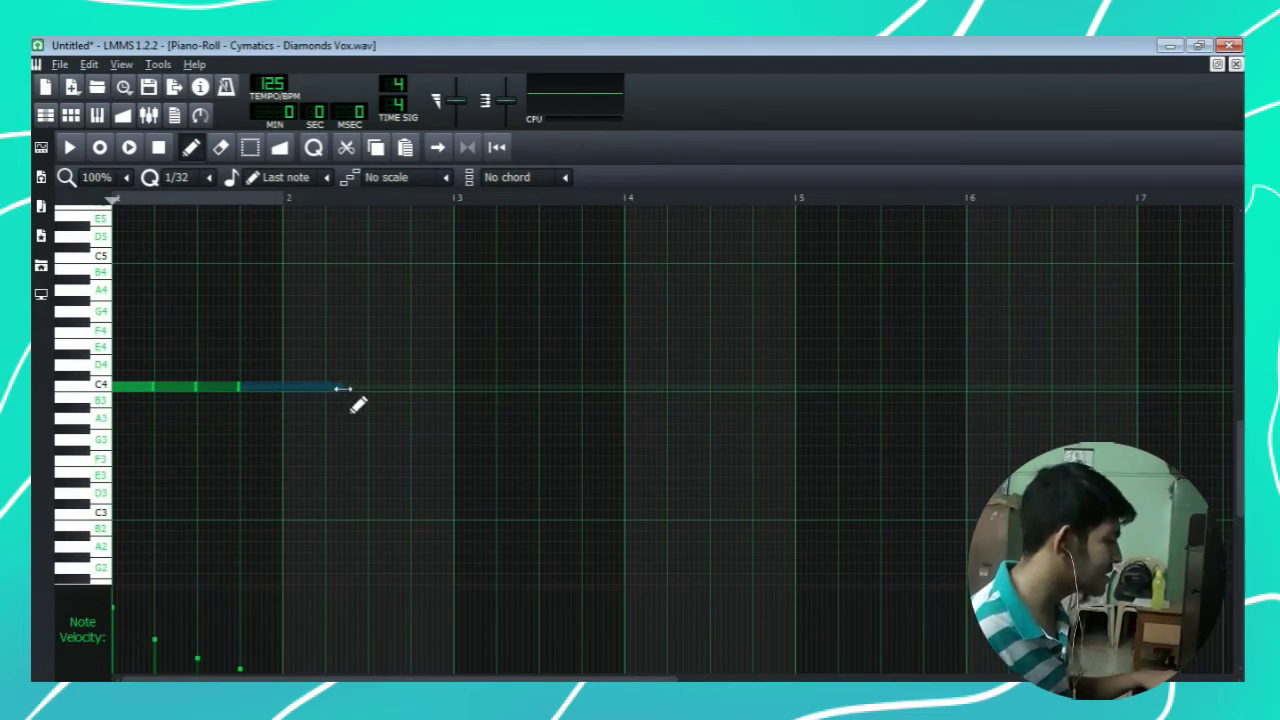
# Lengthen the last Diamonds Vox note to the middle of the second bar and play the song from just before bar 33
pyautogui.moveTo(365, 392); pyautogui.dragTo(367, 395)
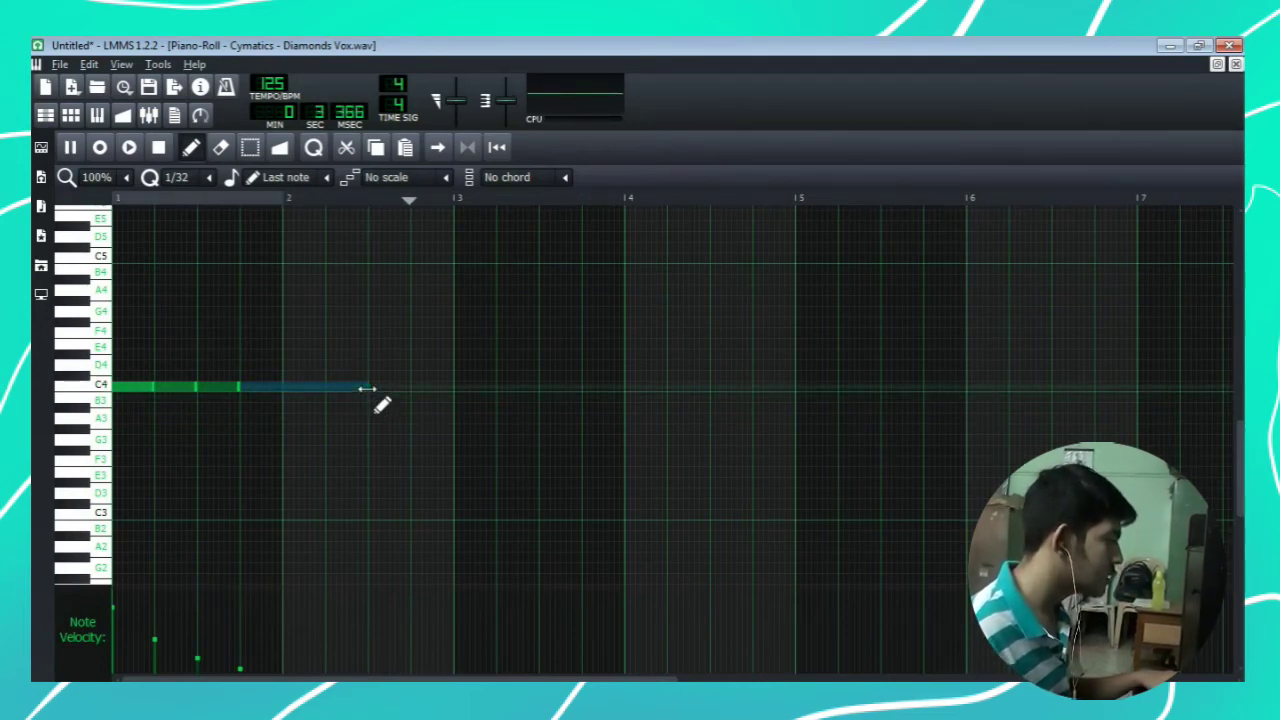
pyautogui.press('space')
pyautogui.click(1236, 64)
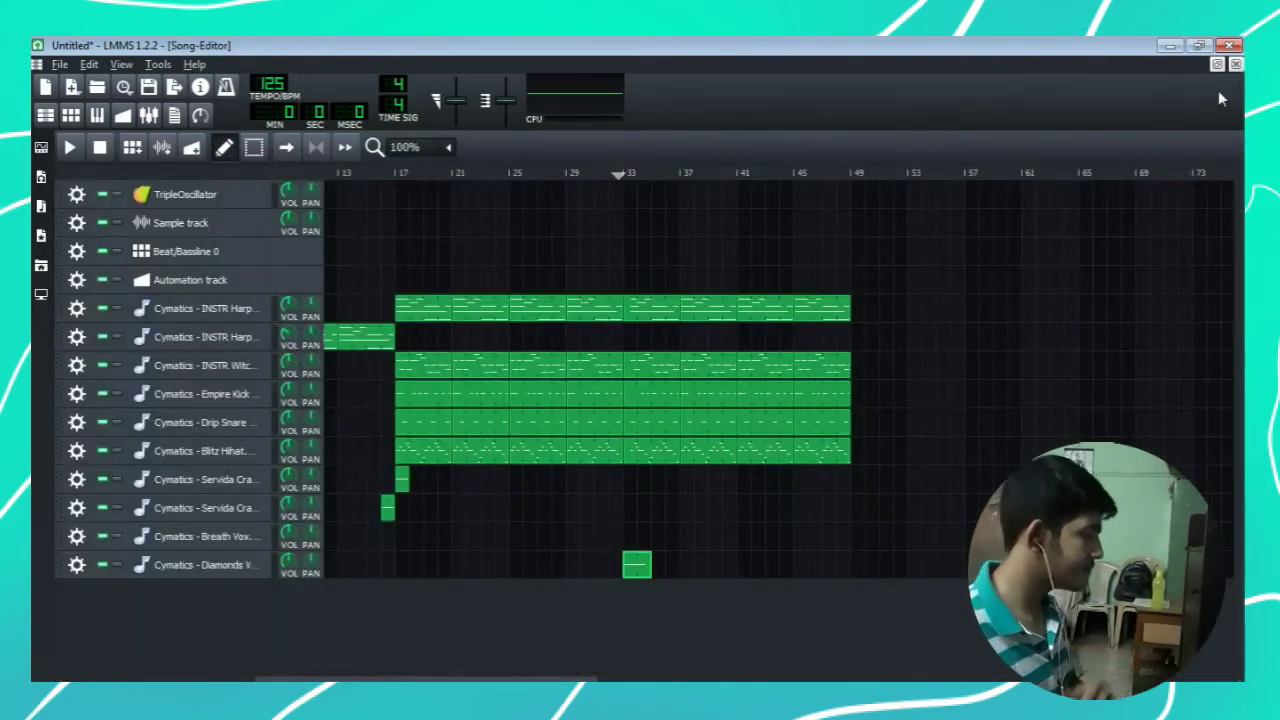
pyautogui.moveTo(671, 183); pyautogui.dragTo(600, 187)
pyautogui.press('space')
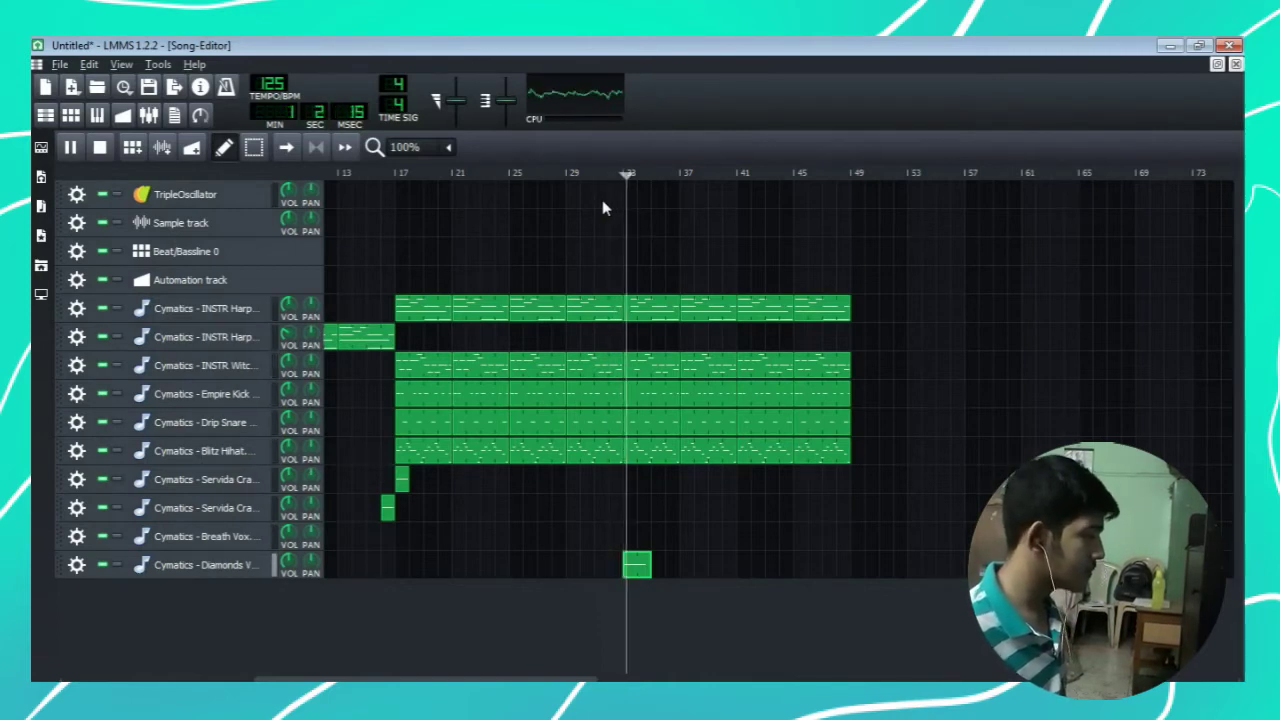
# Transpose the four Diamonds Vox notes in the bar 33 pattern down to E3 and play the pattern
pyautogui.press('space')
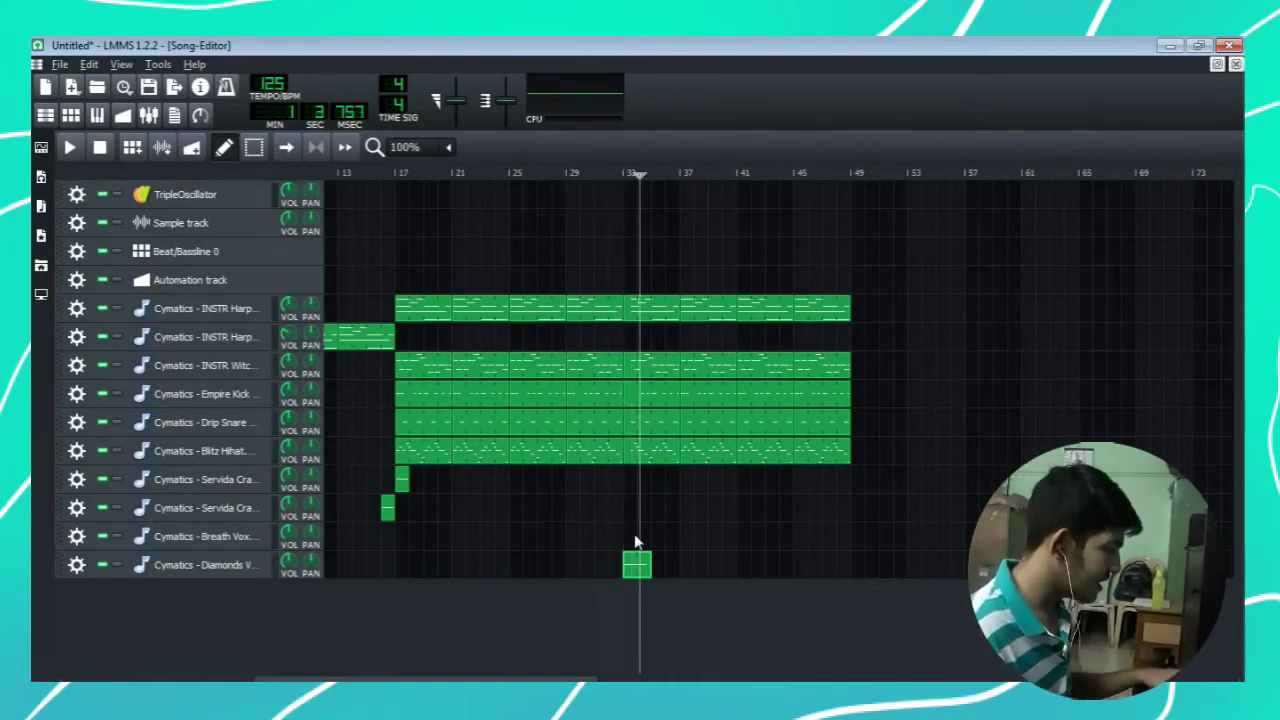
pyautogui.doubleClick(638, 564)
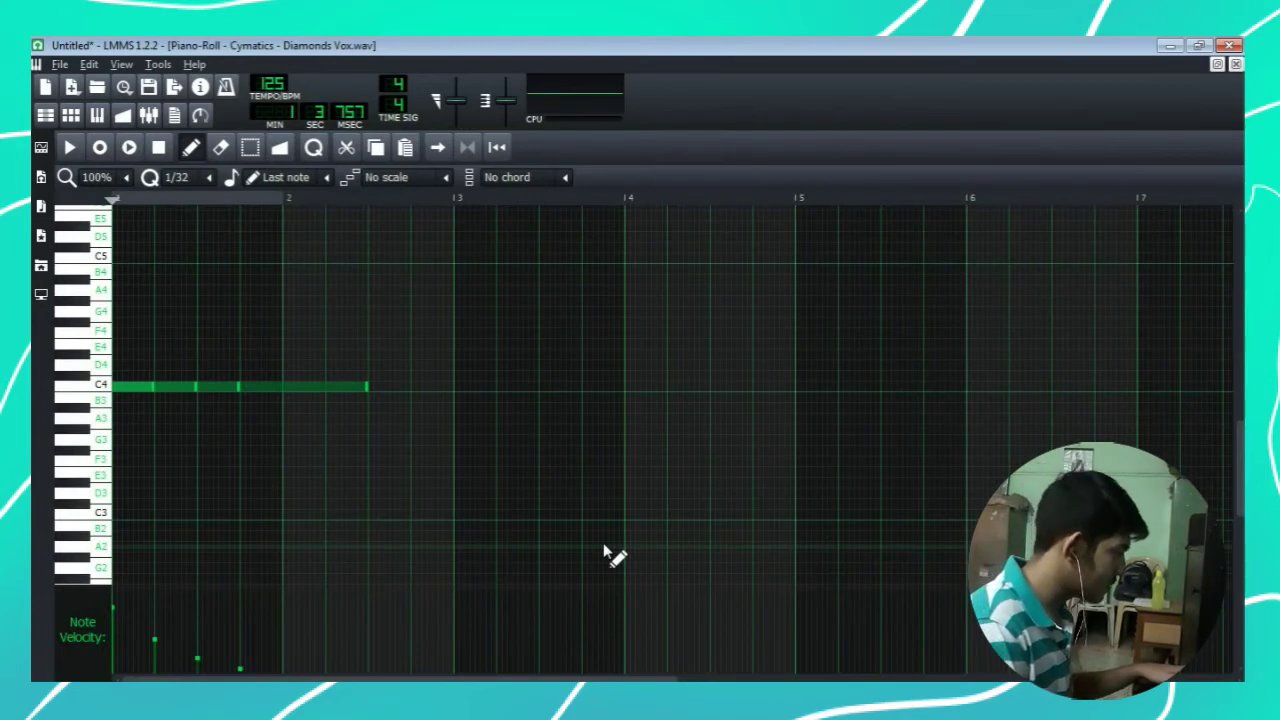
pyautogui.press('Down')
pyautogui.press('Down')
pyautogui.press('Down')
pyautogui.press('Down')
pyautogui.press('Down')
pyautogui.press('Down')
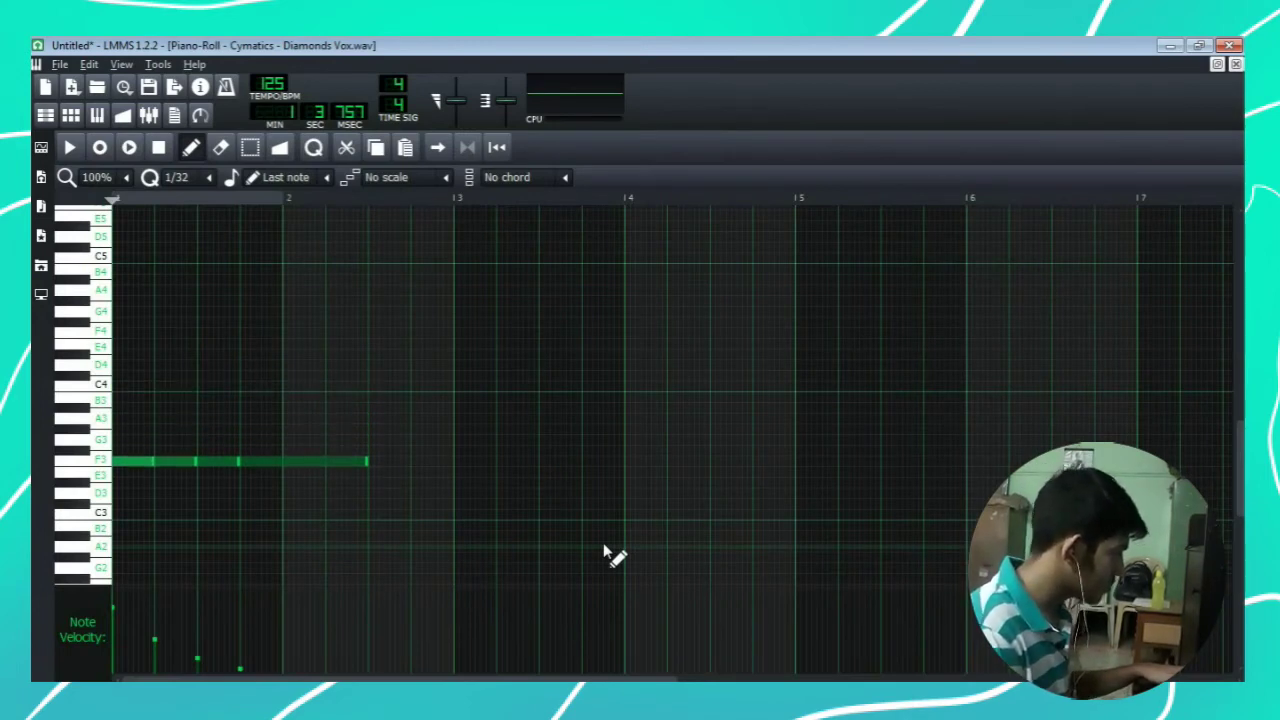
pyautogui.press('Down')
pyautogui.press('Down')
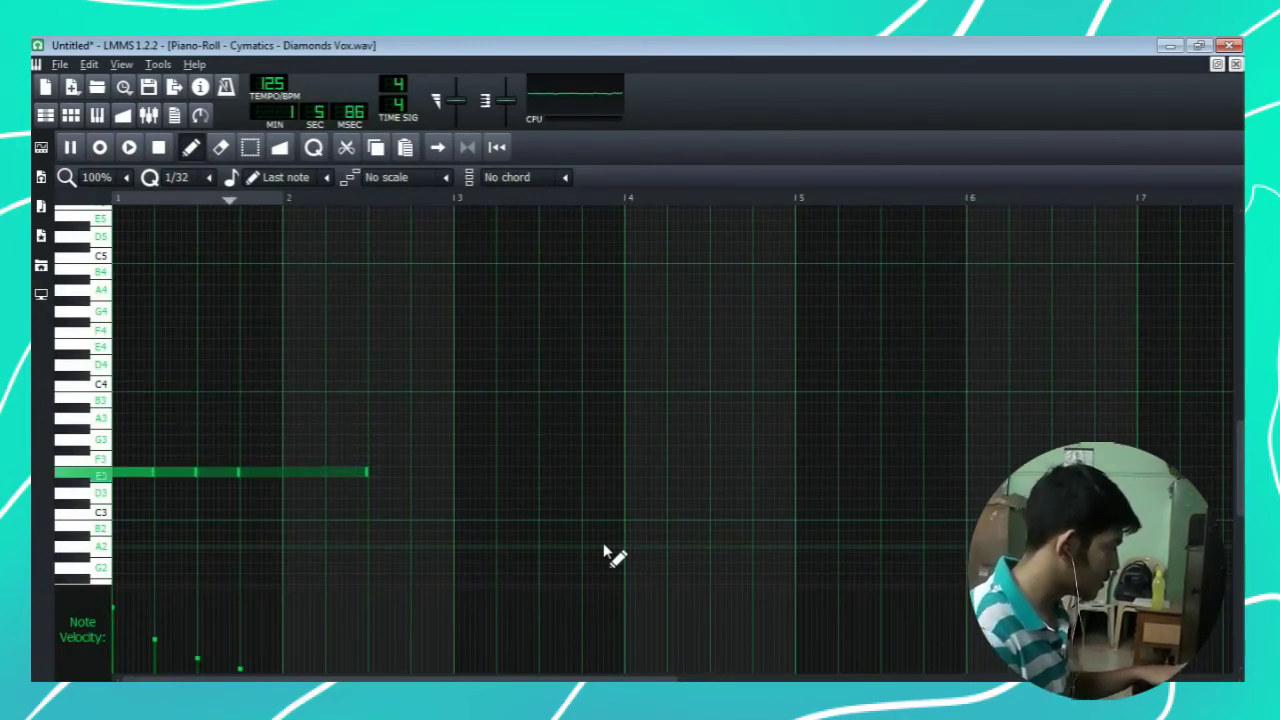
# Try the Diamonds Vox notes an octave higher at E4, bring them back down to G3 and stop playback
pyautogui.hotkey('ctrl', 'Up')
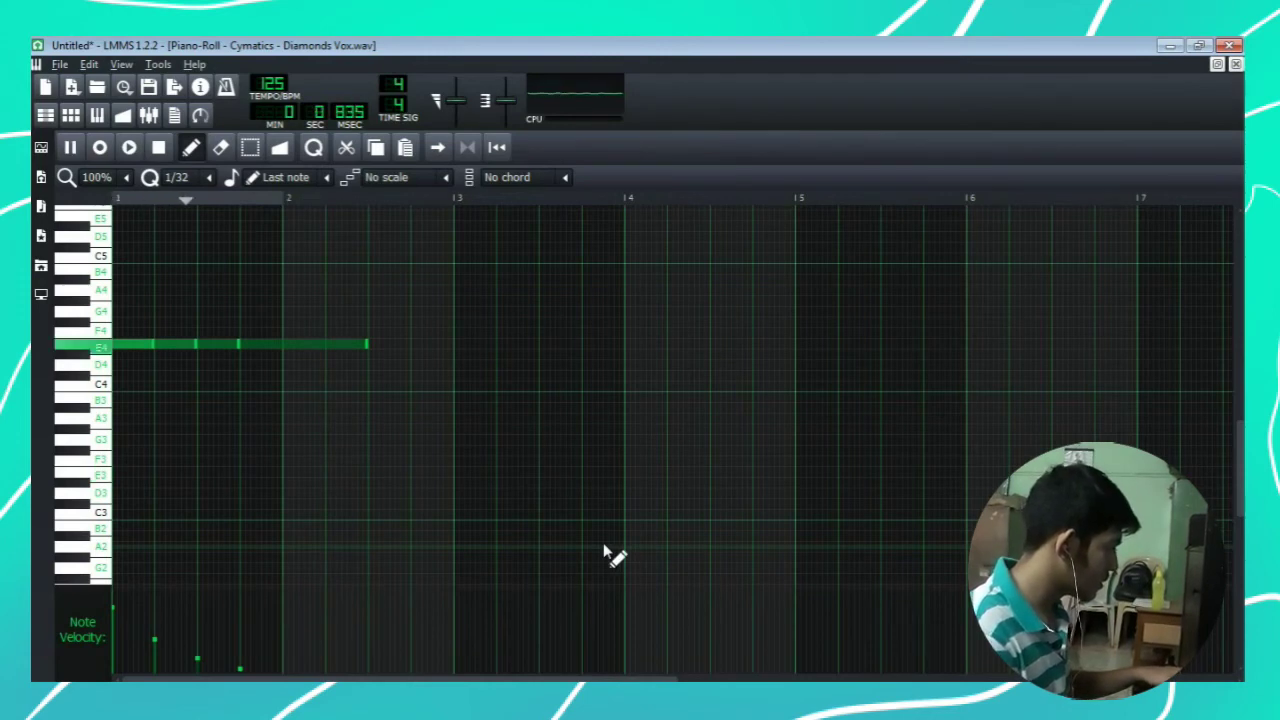
pyautogui.hotkey('ctrl', 'Down')
pyautogui.press('Up')
pyautogui.press('Up')
pyautogui.press('Up')
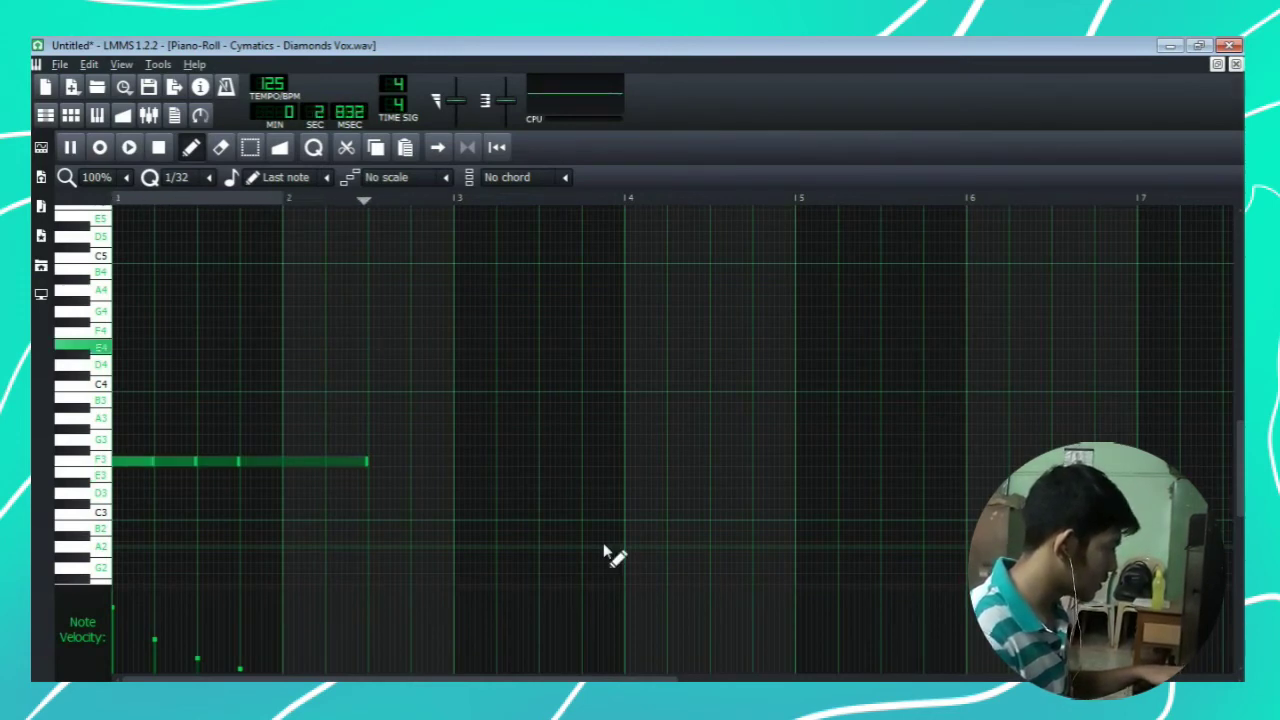
pyautogui.press('space')
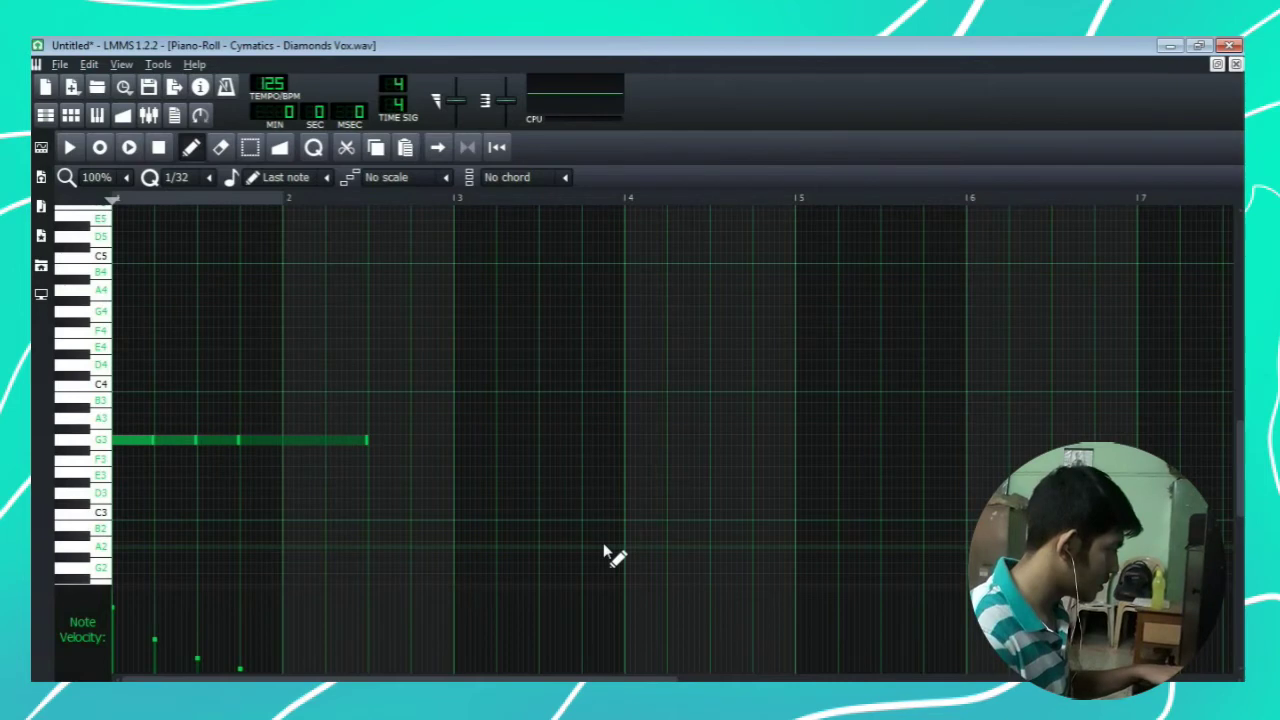
# Raise the Diamonds Vox notes to B3, comparing neighbouring pitches up to C4 during playback
pyautogui.press('Up')
pyautogui.press('Up')
pyautogui.press('Up')
pyautogui.press('space')
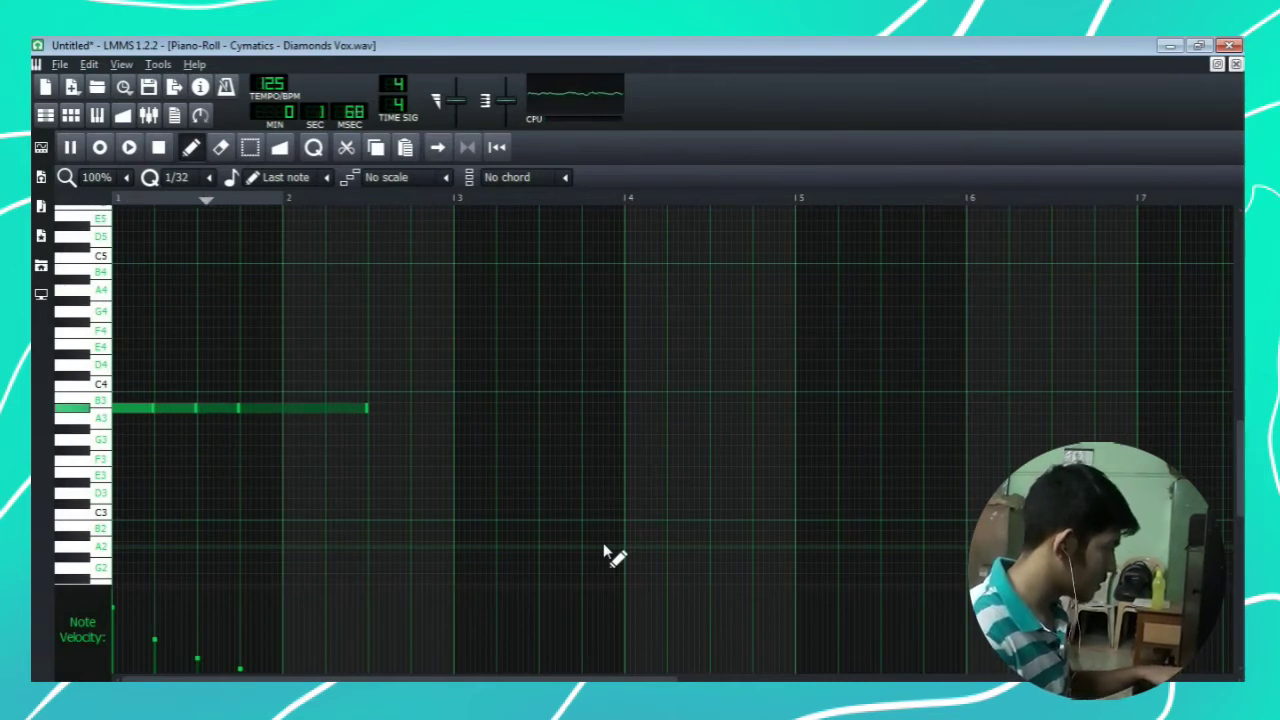
pyautogui.press('Up')
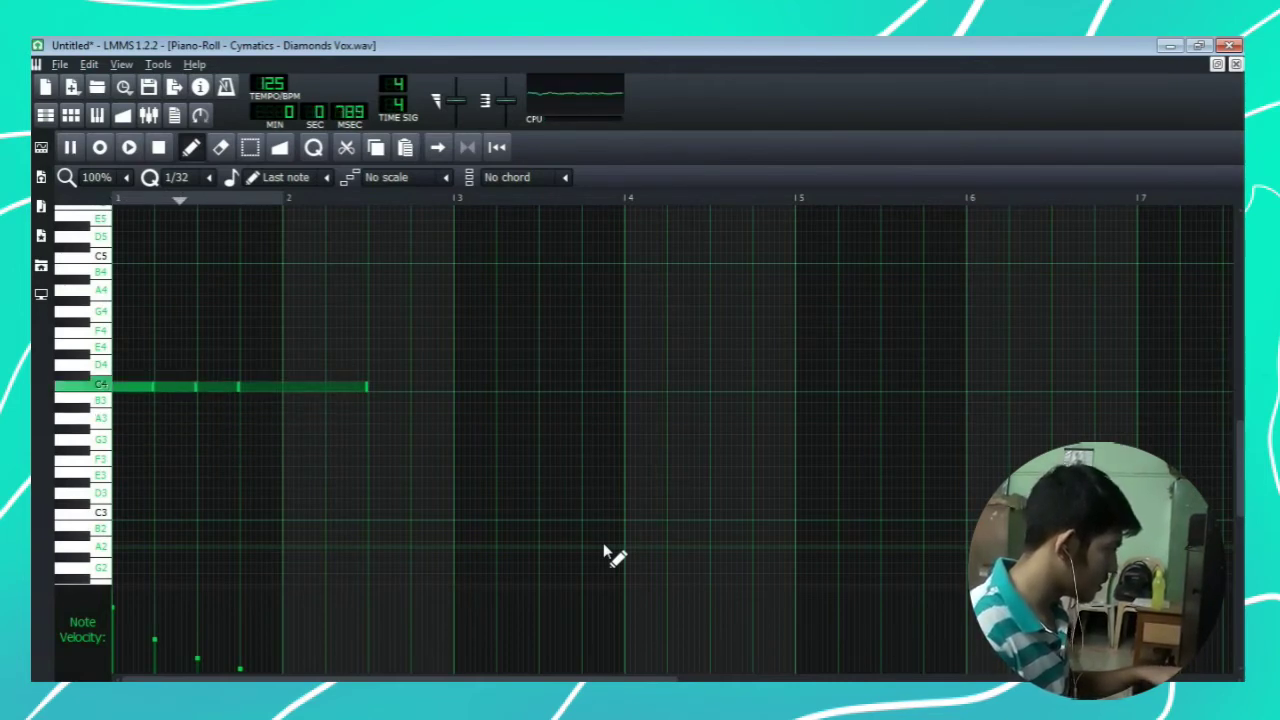
pyautogui.press('Down')
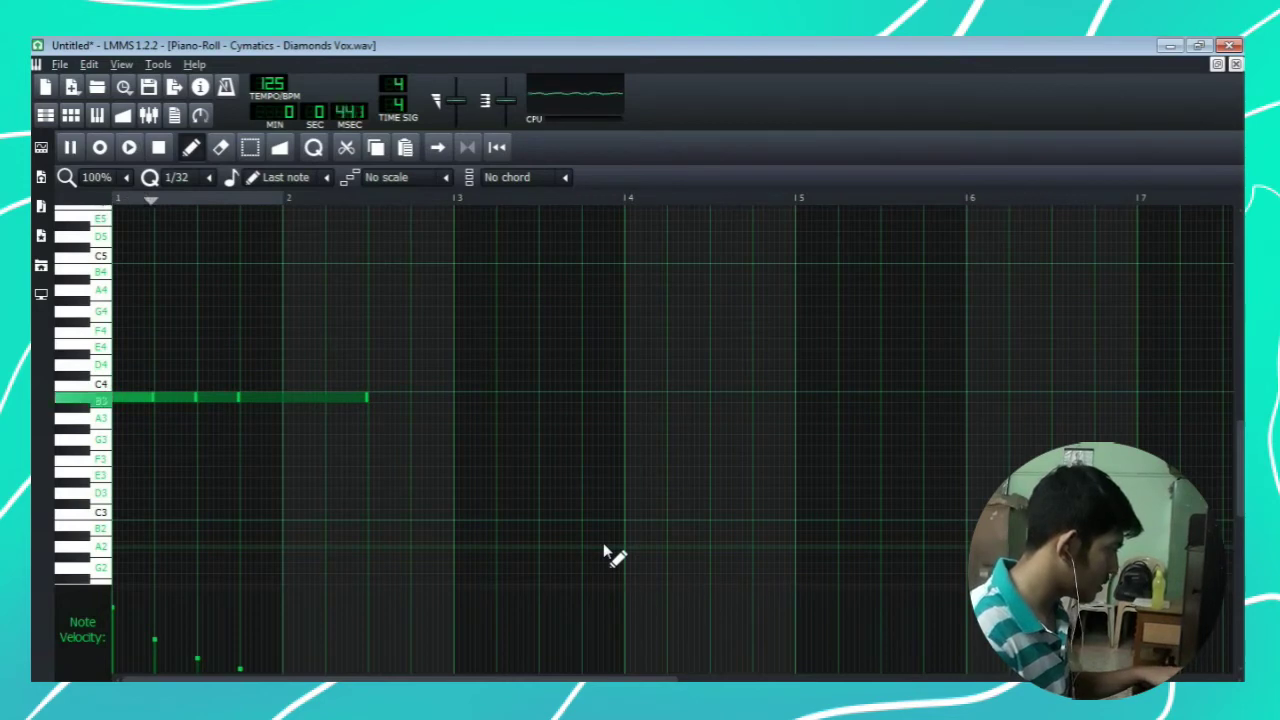
pyautogui.press('space')
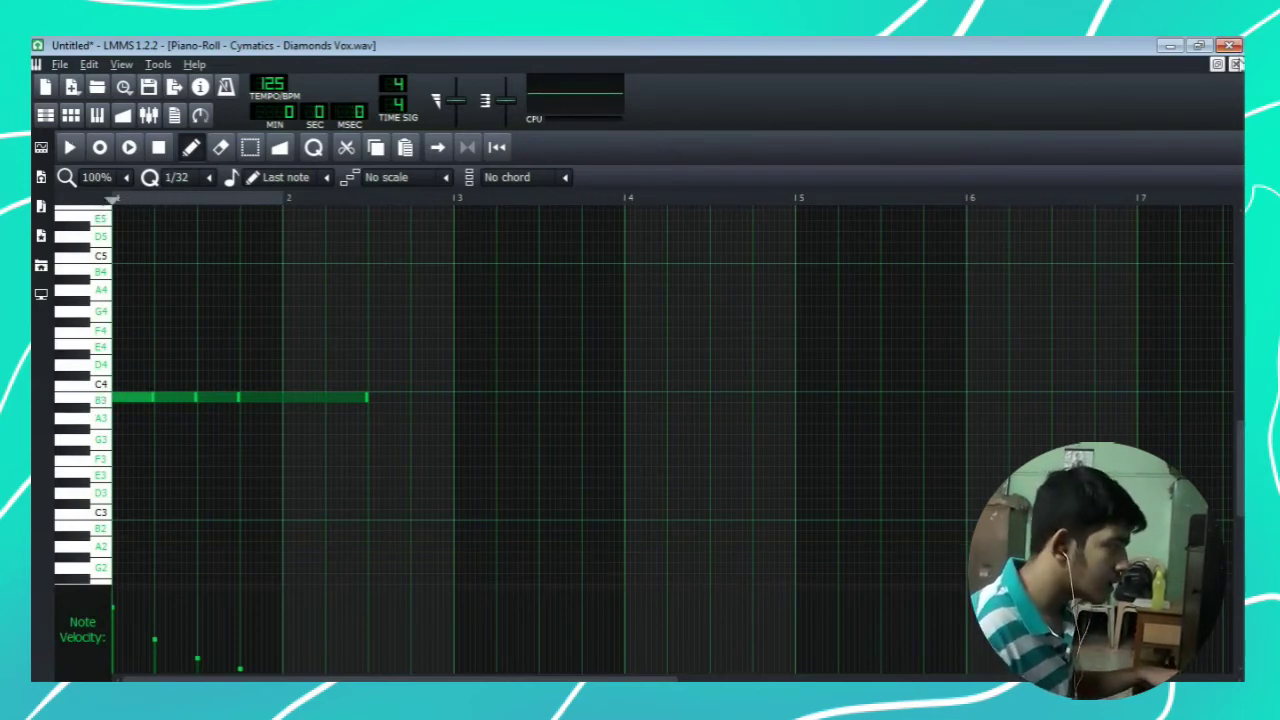
# Close the Diamonds Vox pattern and play the song from just before bar 33
pyautogui.click(1236, 63)
pyautogui.moveTo(652, 174); pyautogui.dragTo(608, 179)
pyautogui.press('space')
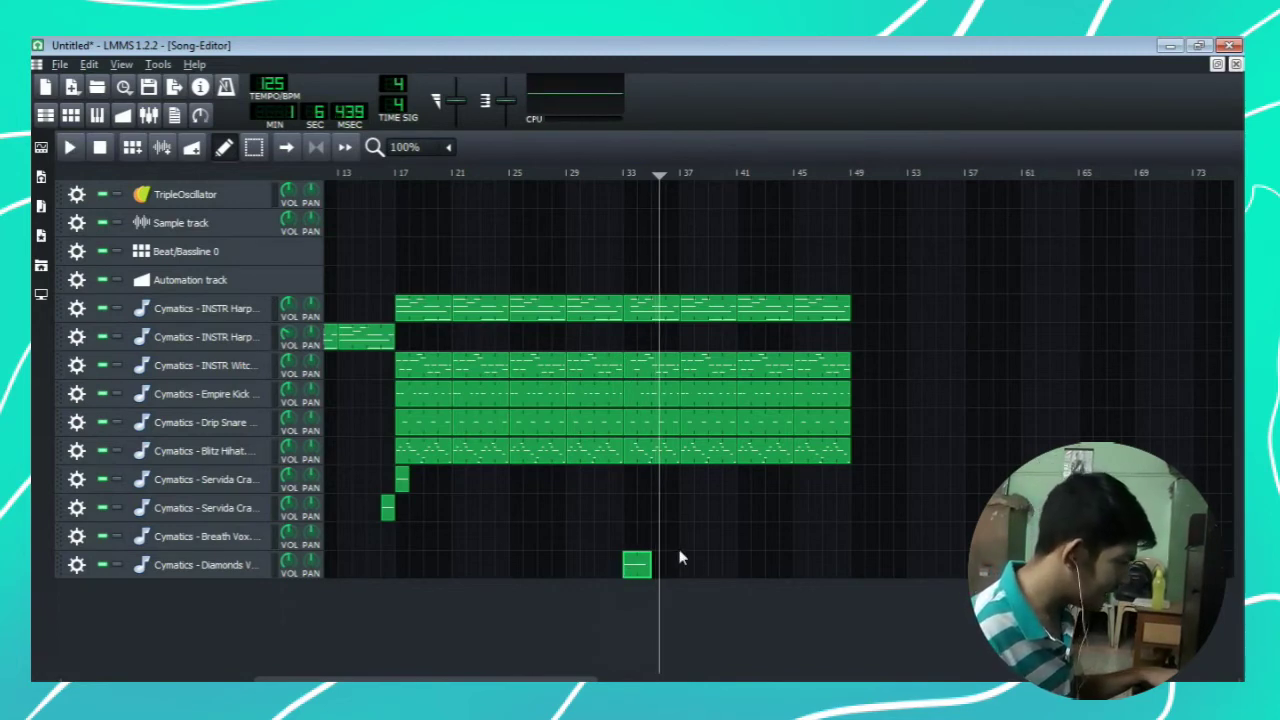
# Create a pattern at bar 33 on the Breath Vox track, trying and removing a C5 note in its first bar
pyautogui.doubleClick(631, 546)
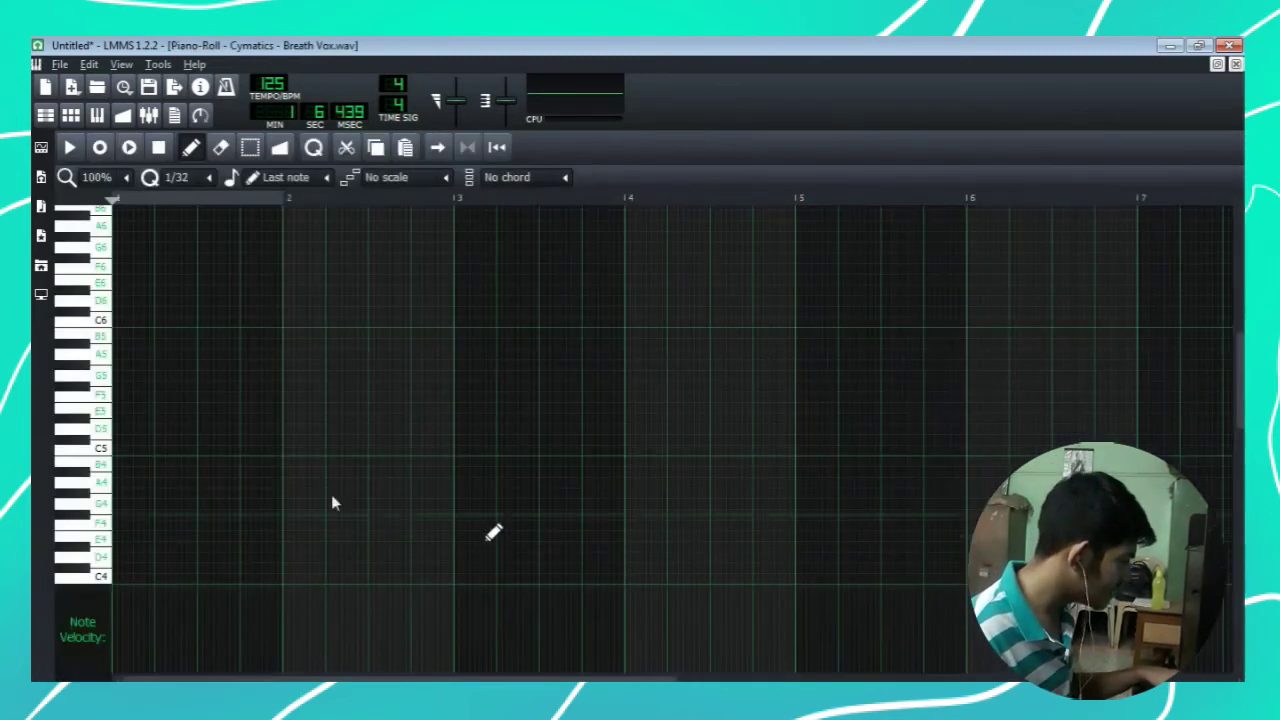
pyautogui.click(158, 451)
pyautogui.scroll(-2, 170, 450)
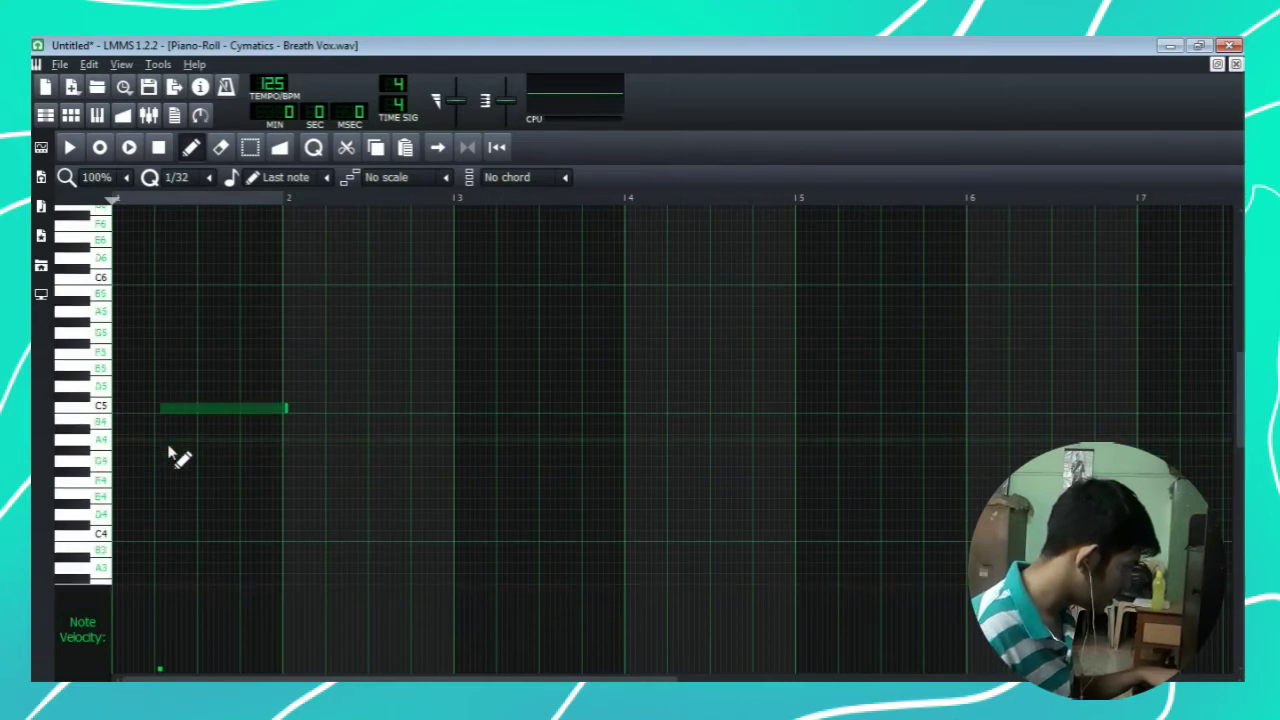
pyautogui.moveTo(162, 654); pyautogui.dragTo(166, 634)
pyautogui.rightClick(214, 408)
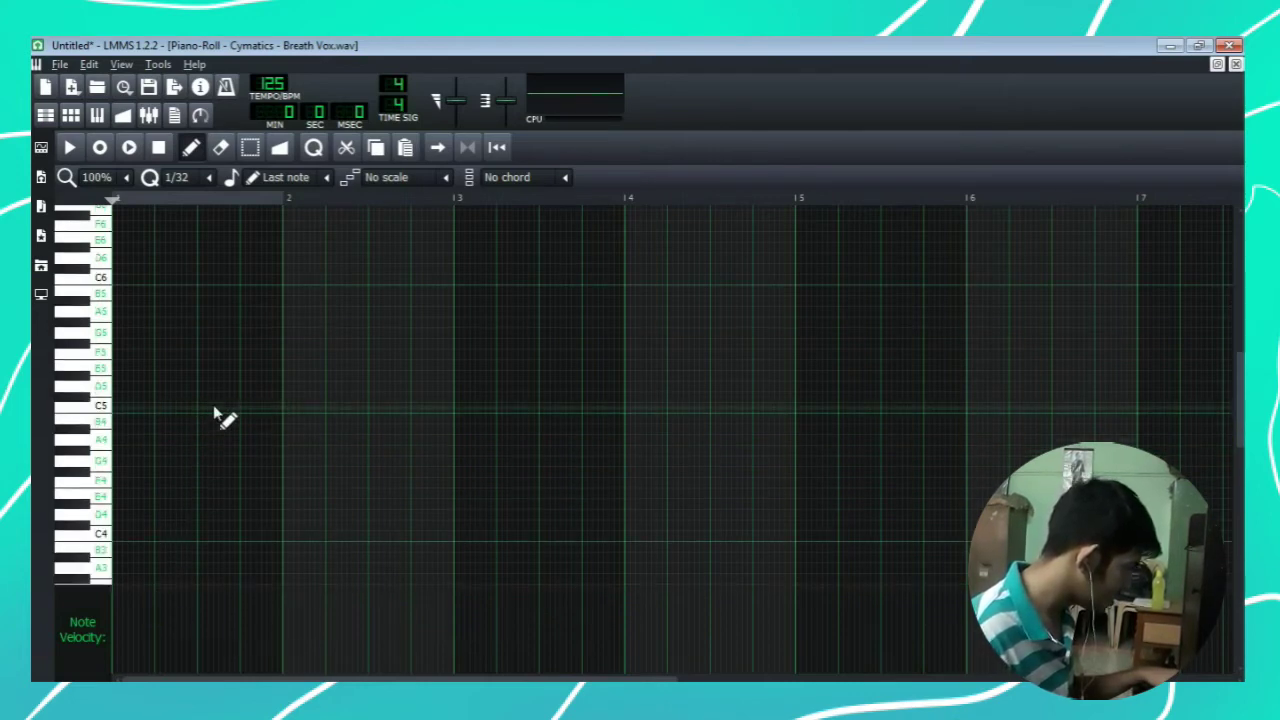
# Place quarter-note C4 notes on beats two and four of both bars of the Breath Vox pattern
pyautogui.scroll(-2, 200, 440)
pyautogui.click(156, 445)
pyautogui.moveTo(156, 445); pyautogui.dragTo(160, 451)
pyautogui.rightClick(175, 451)
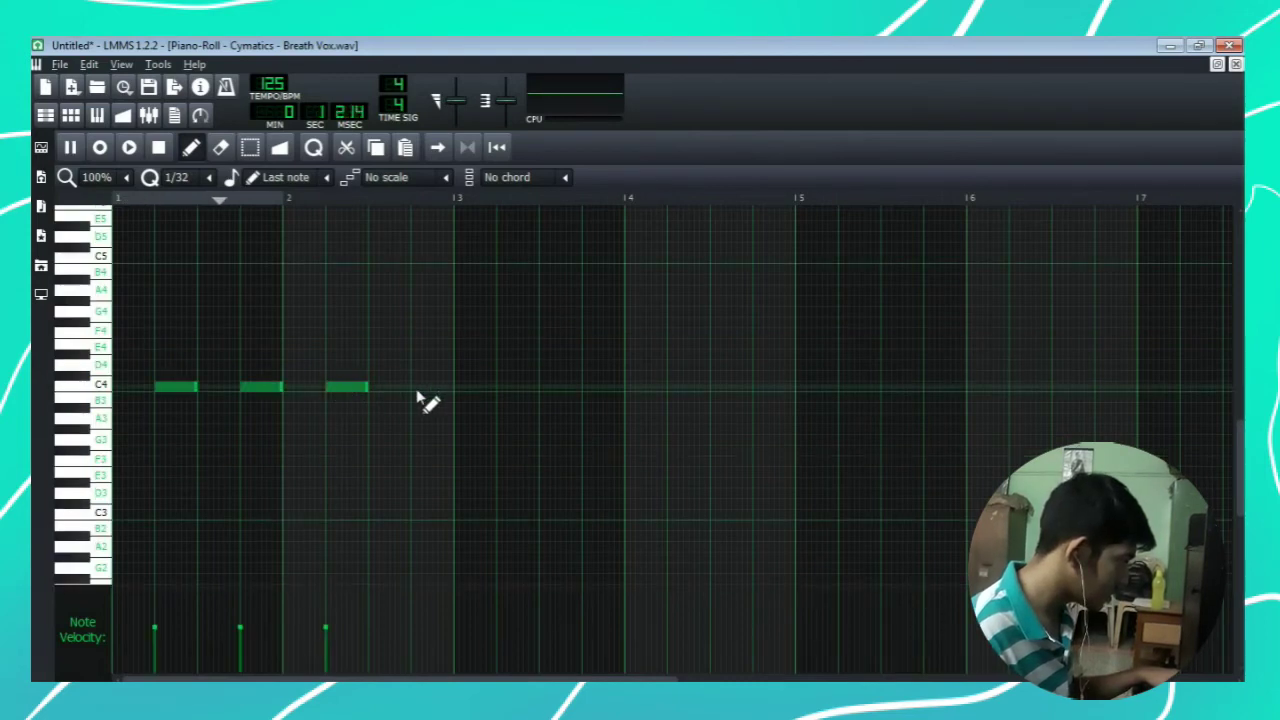
pyautogui.click(419, 392)
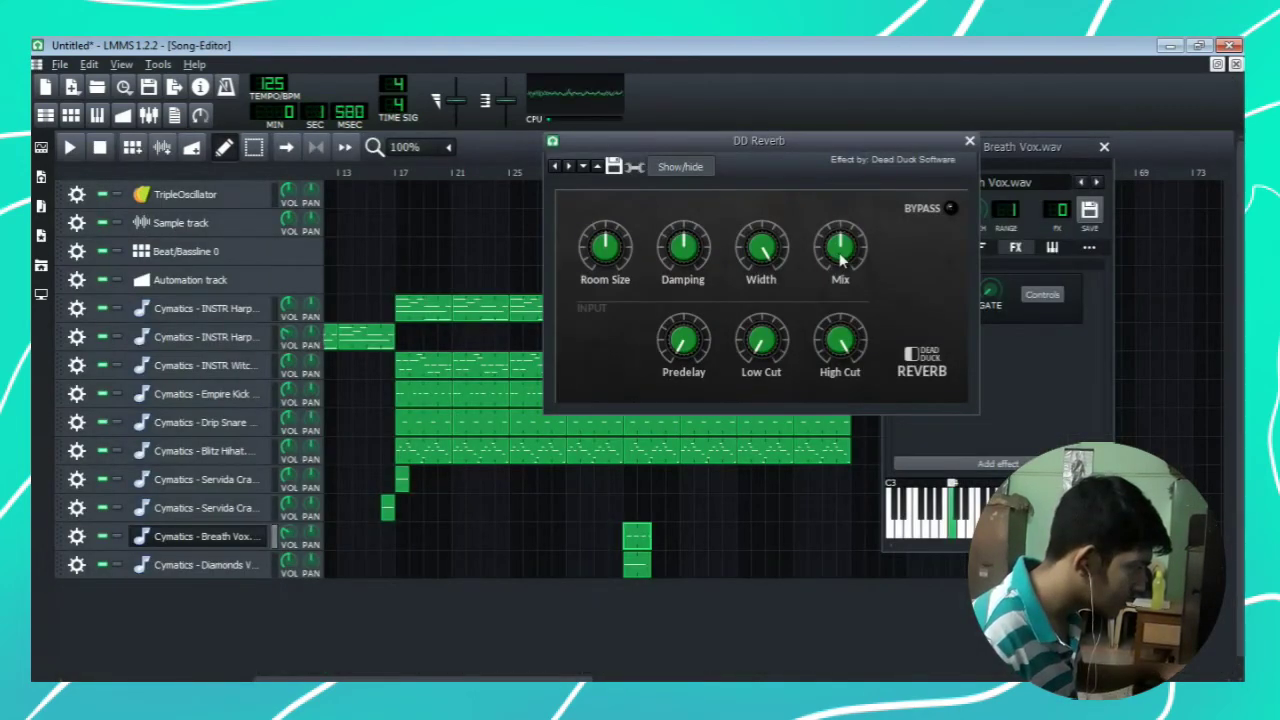
# Raise the DD Reverb's room size, damping and low cut on the Breath Vox track and replay the song from before bar 33
pyautogui.moveTo(697, 258); pyautogui.dragTo(674, 130)
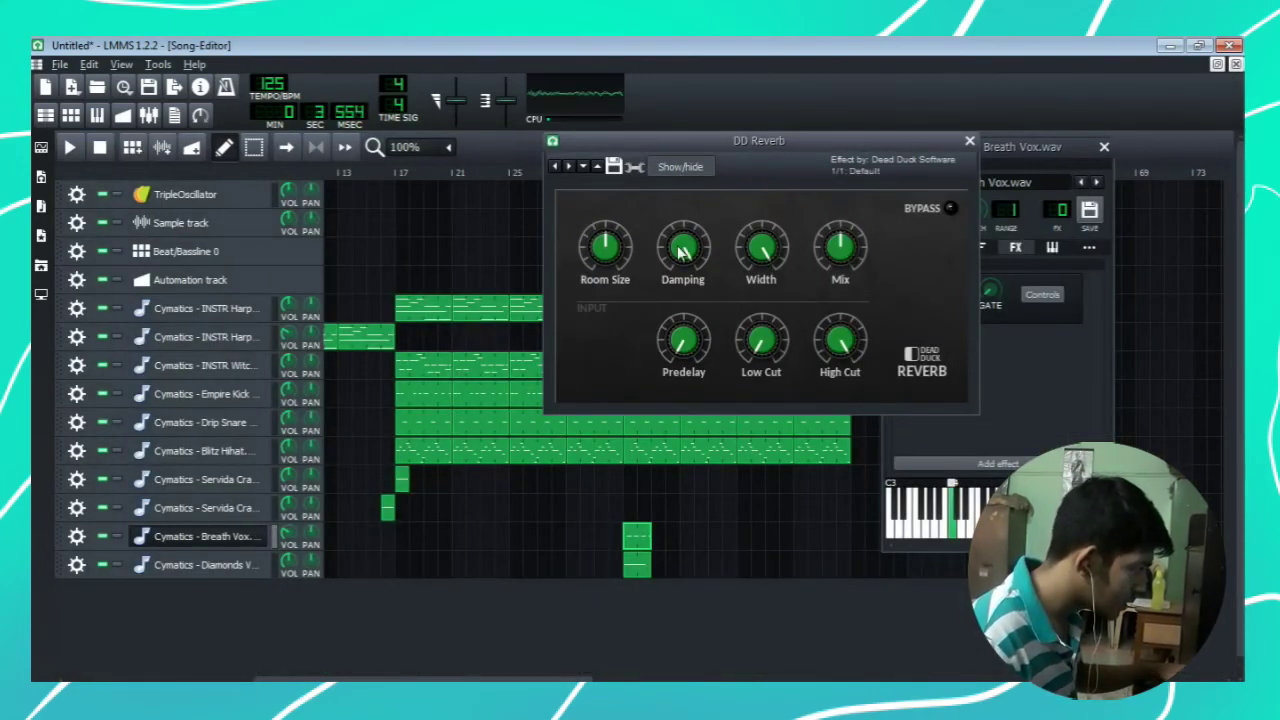
pyautogui.moveTo(680, 305); pyautogui.dragTo(606, 206)
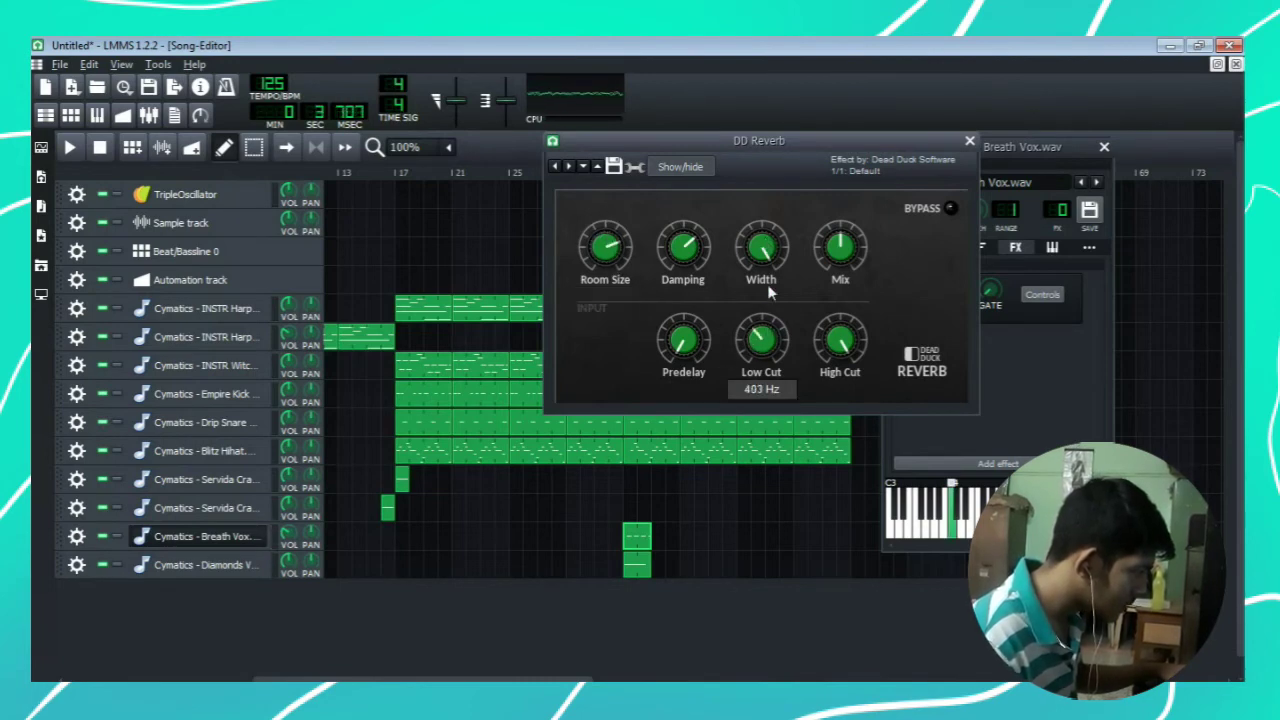
pyautogui.moveTo(835, 437); pyautogui.dragTo(848, 299)
pyautogui.moveTo(765, 348); pyautogui.dragTo(753, 309)
pyautogui.moveTo(684, 340); pyautogui.dragTo(684, 346)
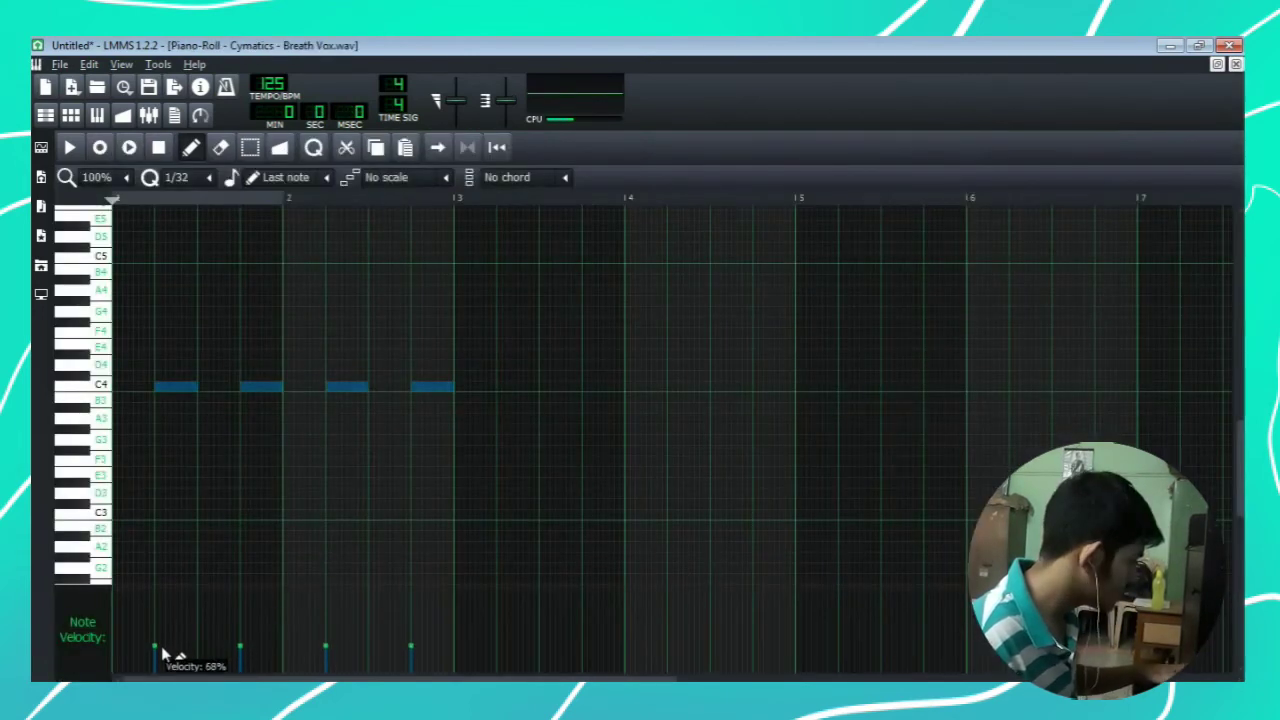
pyautogui.click(1236, 65)
pyautogui.moveTo(693, 174); pyautogui.dragTo(612, 224)
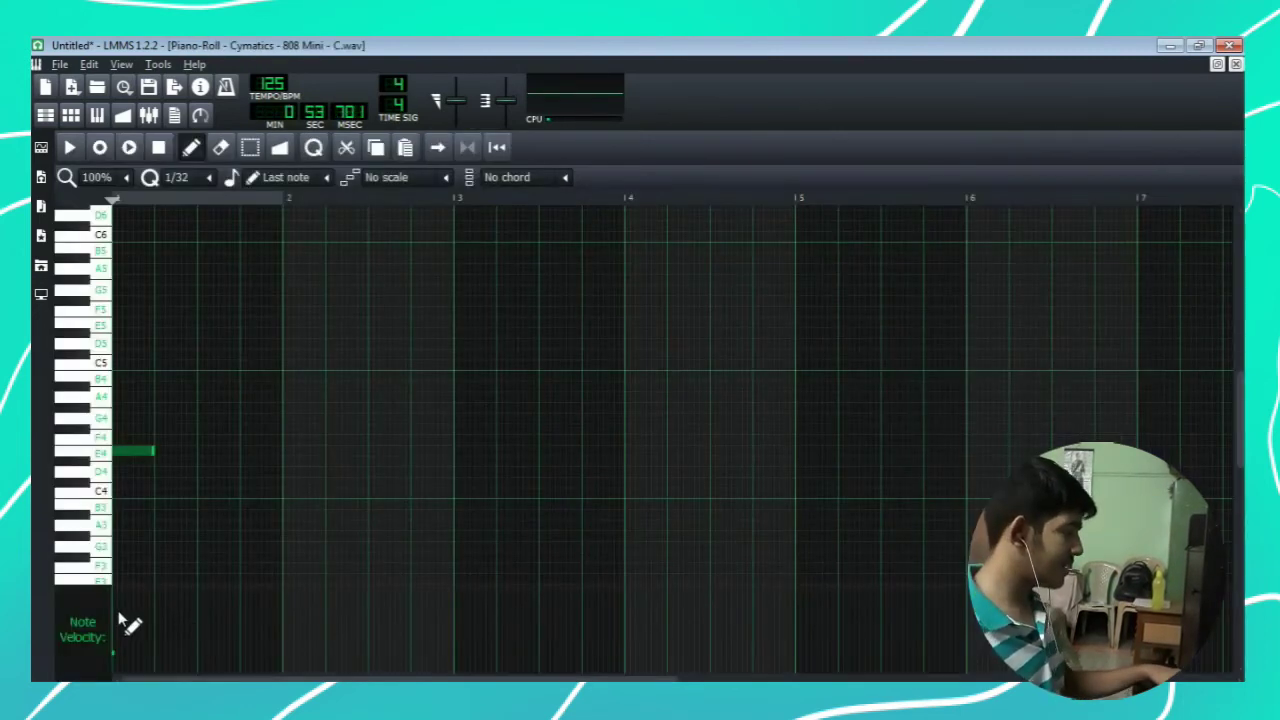
# Transpose all notes of the 808 Mini pattern down one octave, lower their velocity slightly and audition the pattern
pyautogui.moveTo(117, 611); pyautogui.dragTo(117, 619)
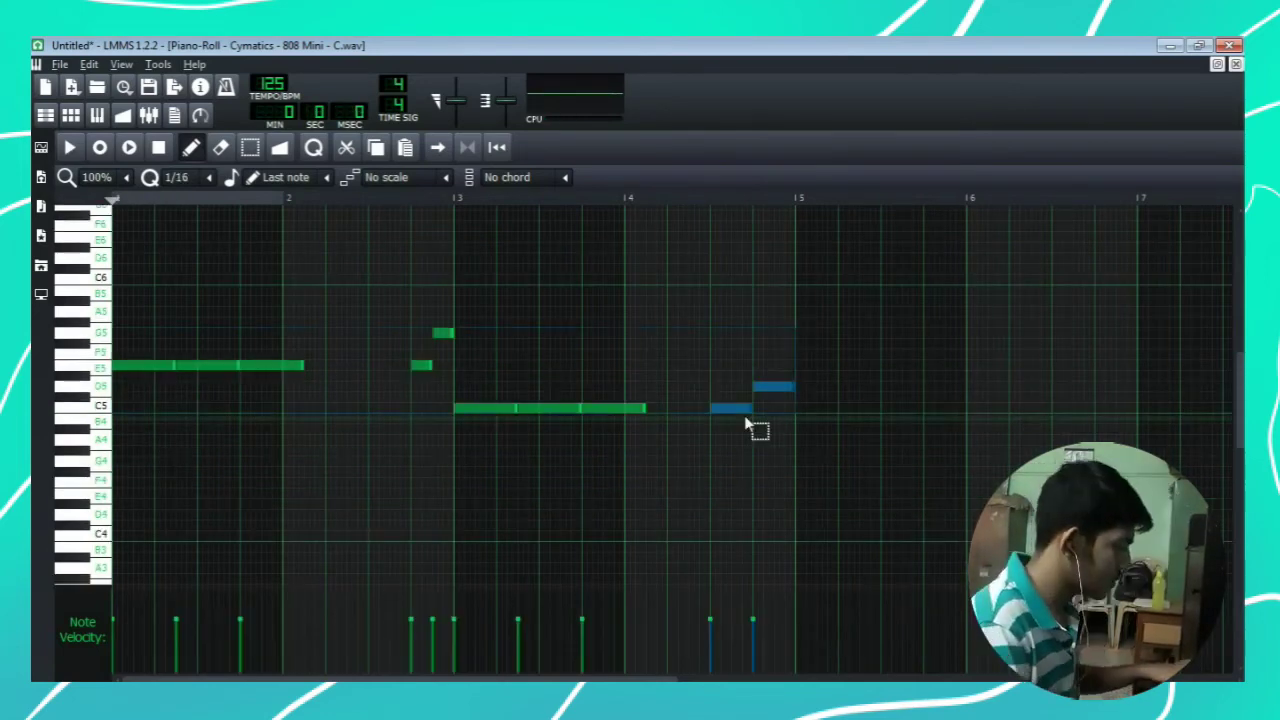
pyautogui.hotkey('ctrl', 'a')
pyautogui.hotkey('ctrl', 'Down')
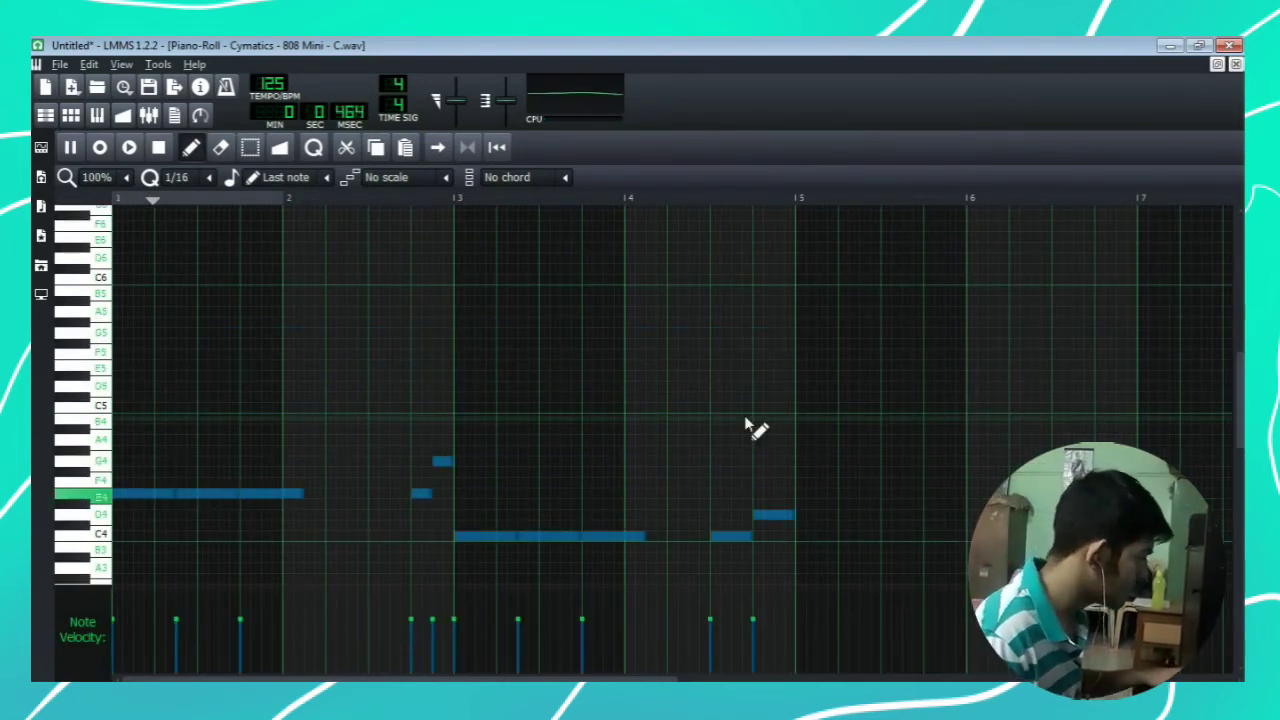
pyautogui.scroll(-2, 745, 425)
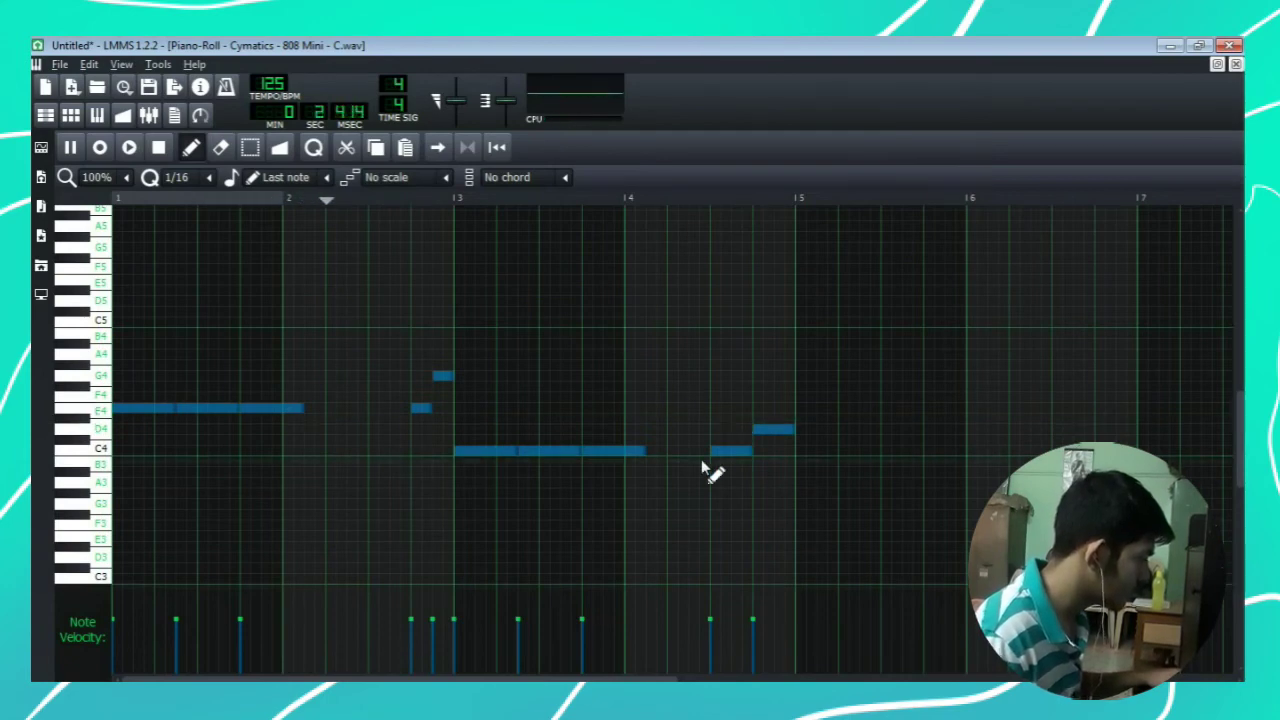
pyautogui.moveTo(588, 629); pyautogui.dragTo(586, 638)
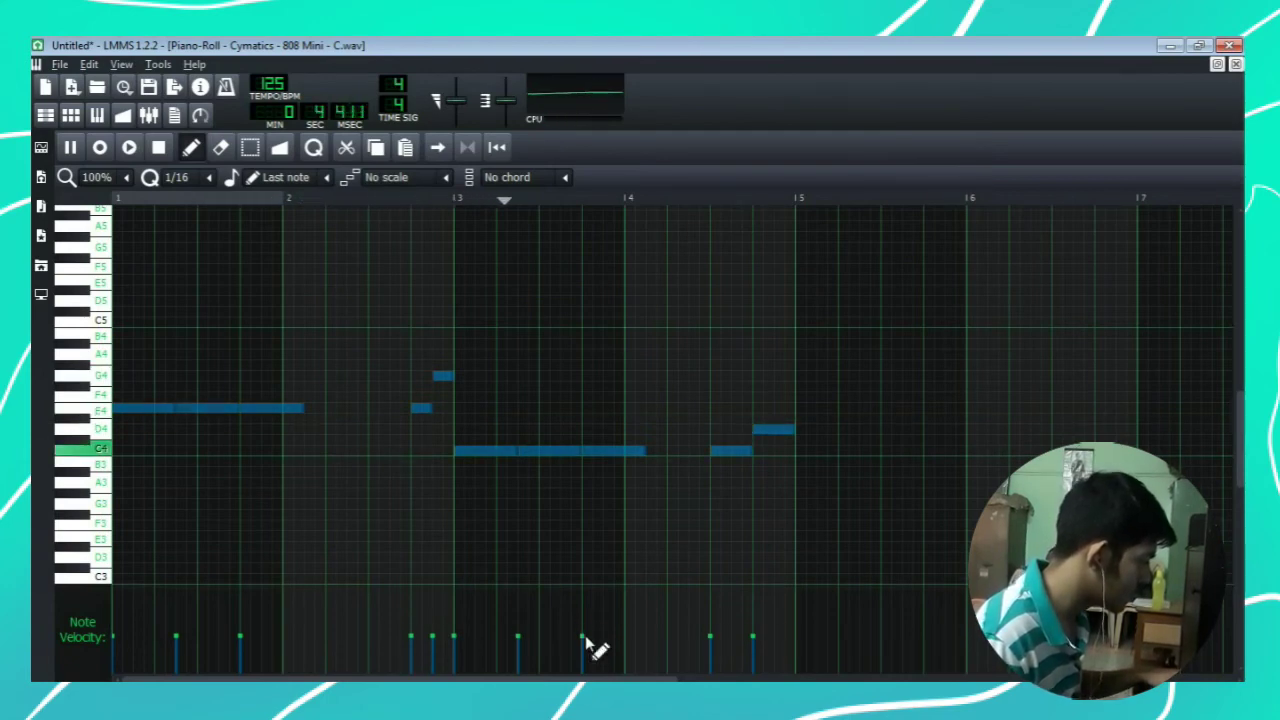
pyautogui.press('space')
pyautogui.press('space')
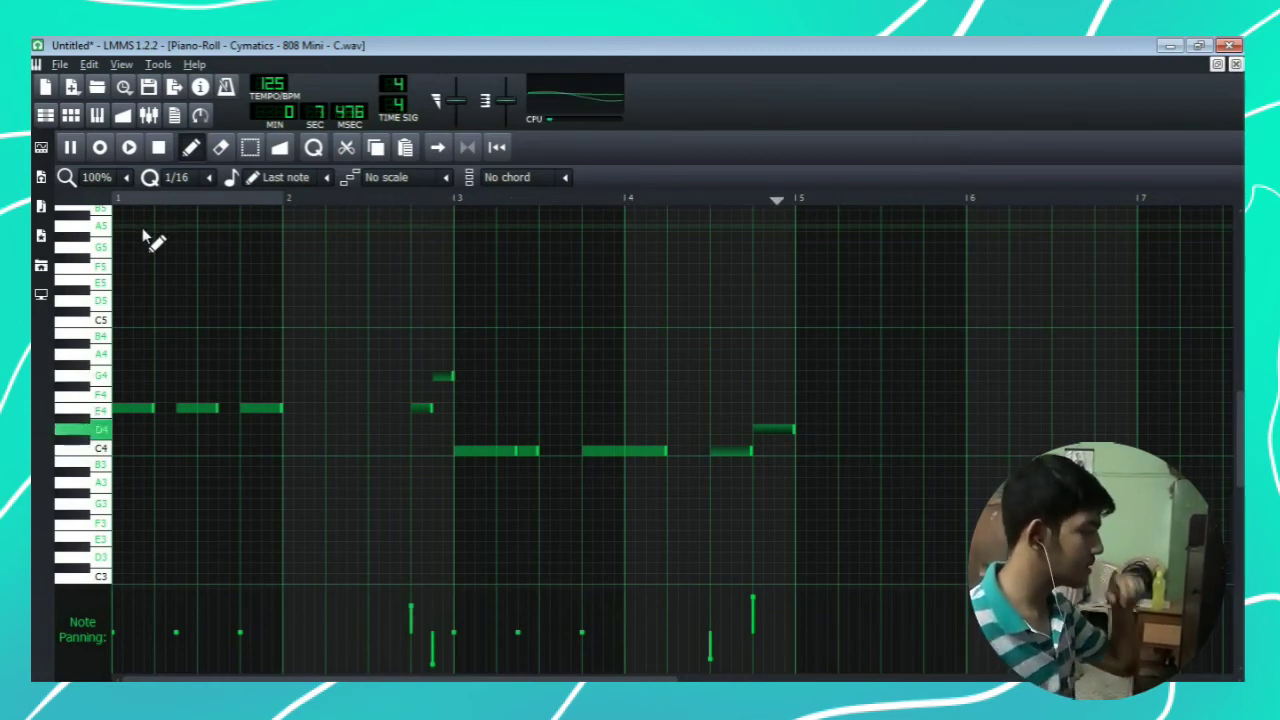
pyautogui.click(94, 606)
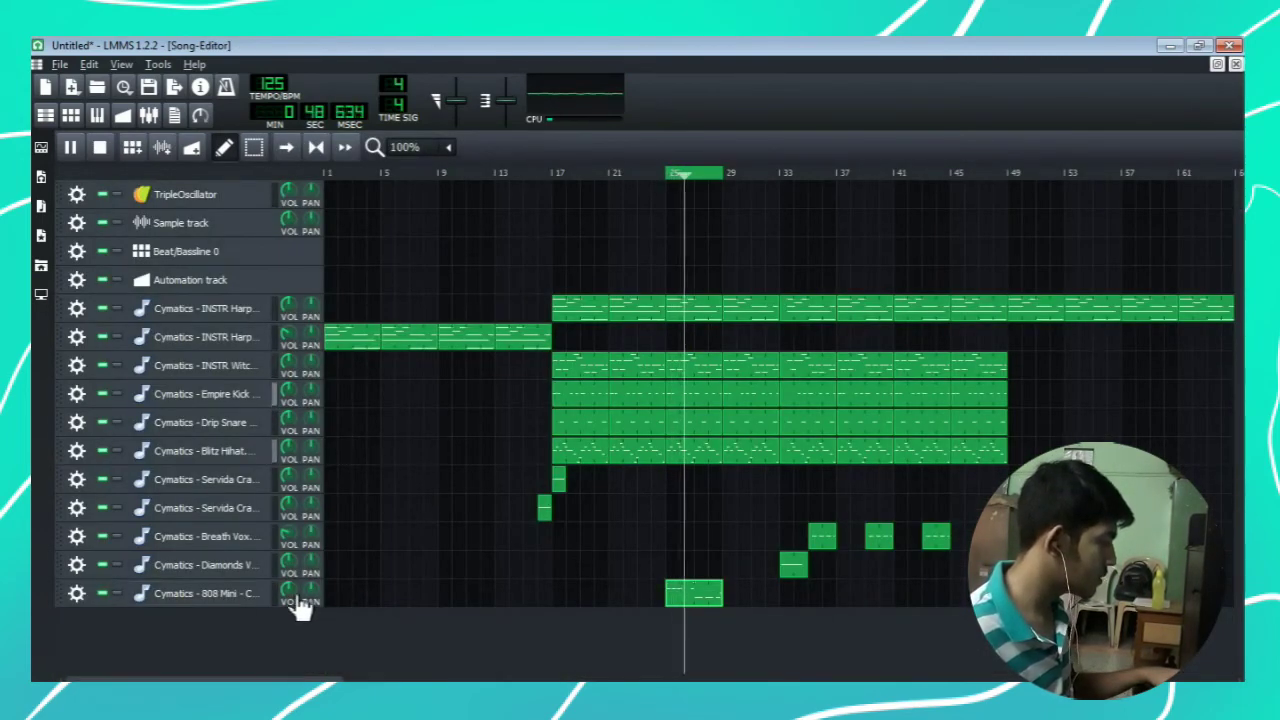
# In the 808 Mini track's Equalizer, set the high-pass to about 35 Hz and low-pass to about 100 Hz, and lower the input gain slightly
pyautogui.click(240, 594)
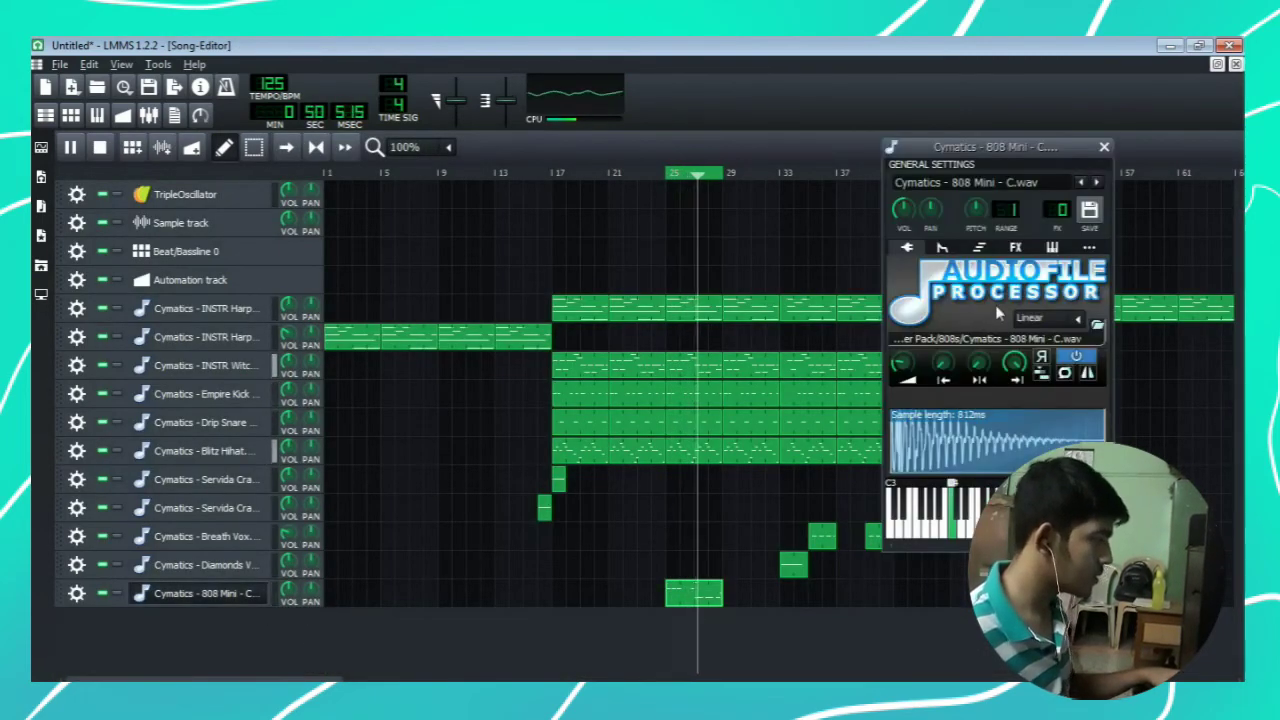
pyautogui.click(1015, 247)
pyautogui.click(1042, 294)
pyautogui.moveTo(599, 343); pyautogui.dragTo(606, 342)
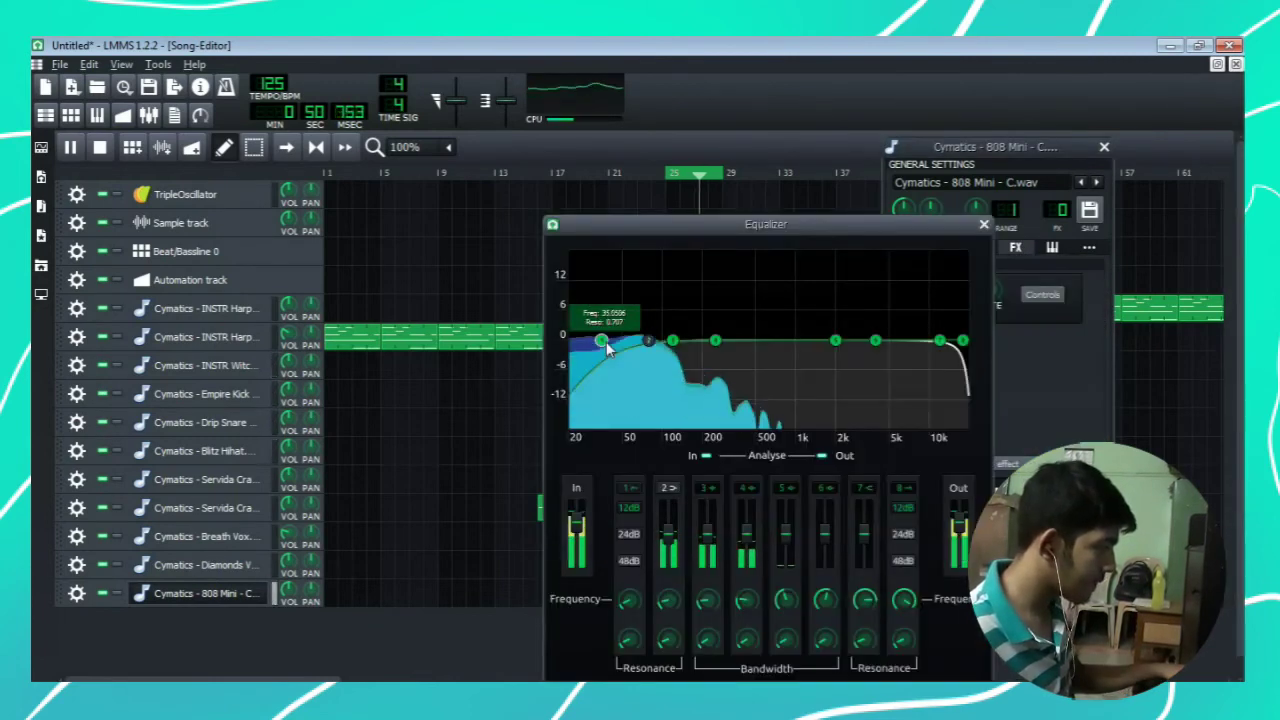
pyautogui.moveTo(963, 342); pyautogui.dragTo(675, 342)
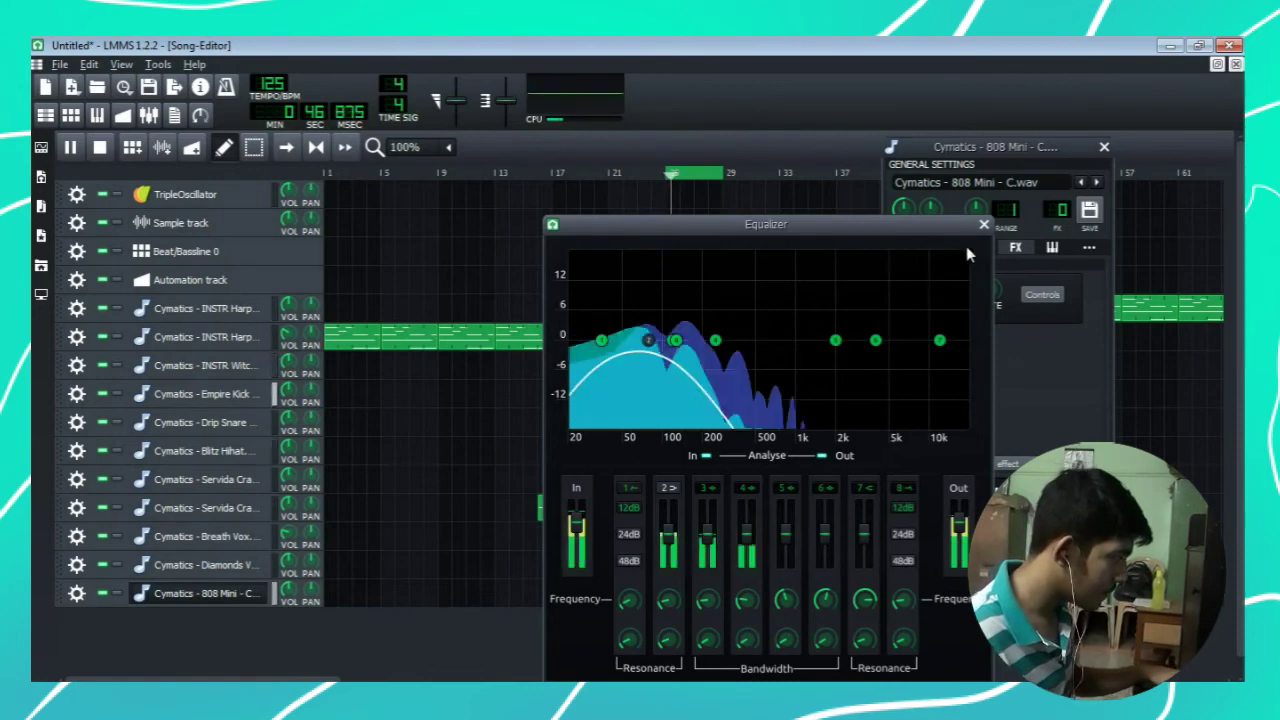
pyautogui.moveTo(580, 530); pyautogui.dragTo(585, 535)
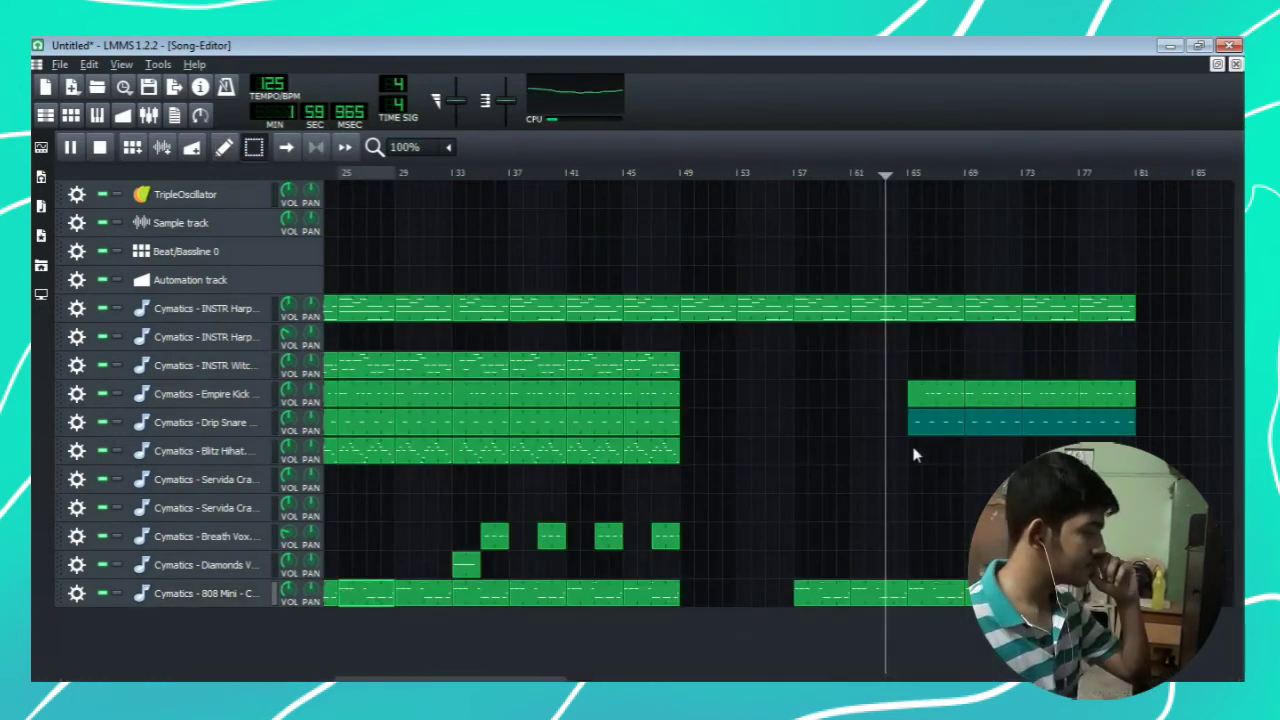
# Place copies of the kick and snare patterns starting at bar 65 and play the song from just before them
pyautogui.moveTo(910, 393); pyautogui.dragTo(950, 427)
pyautogui.moveTo(951, 370); pyautogui.dragTo(980, 434)
pyautogui.keyDown('ctrl'); pyautogui.moveTo(982, 430); pyautogui.dragTo(908, 433); pyautogui.keyUp('ctrl')
pyautogui.click(890, 176)
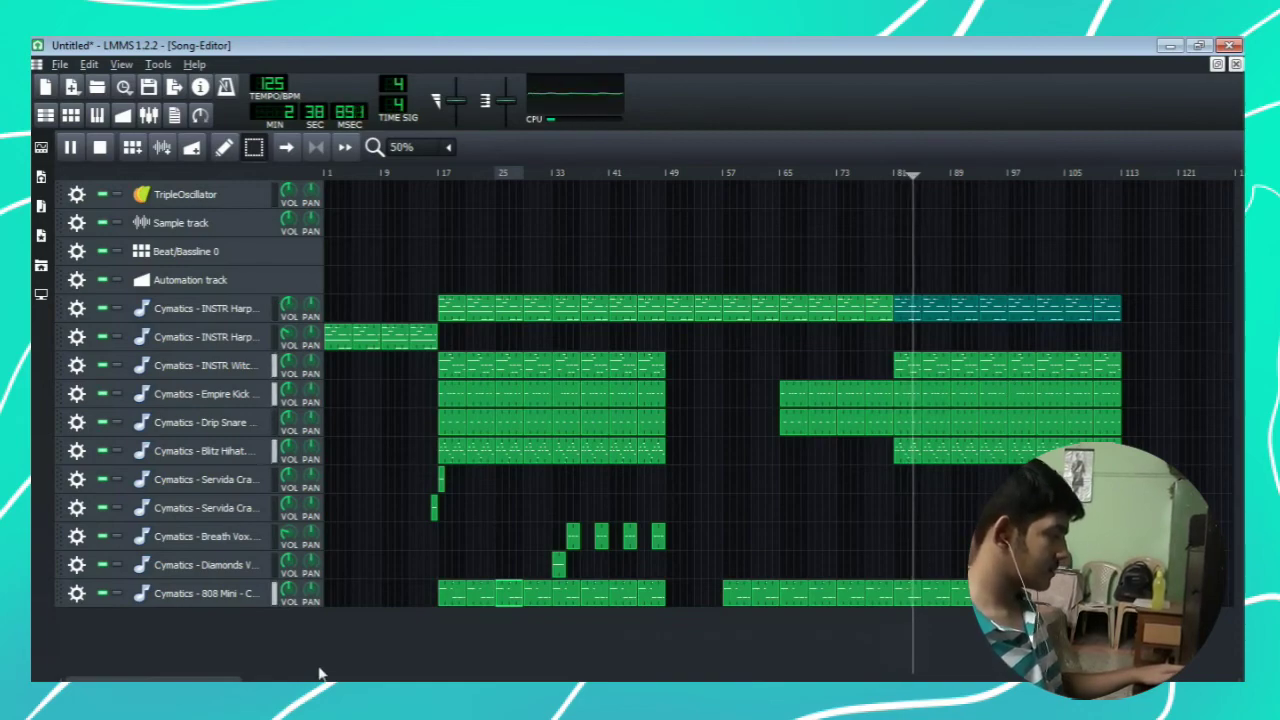
pyautogui.moveTo(221, 679); pyautogui.dragTo(274, 680)
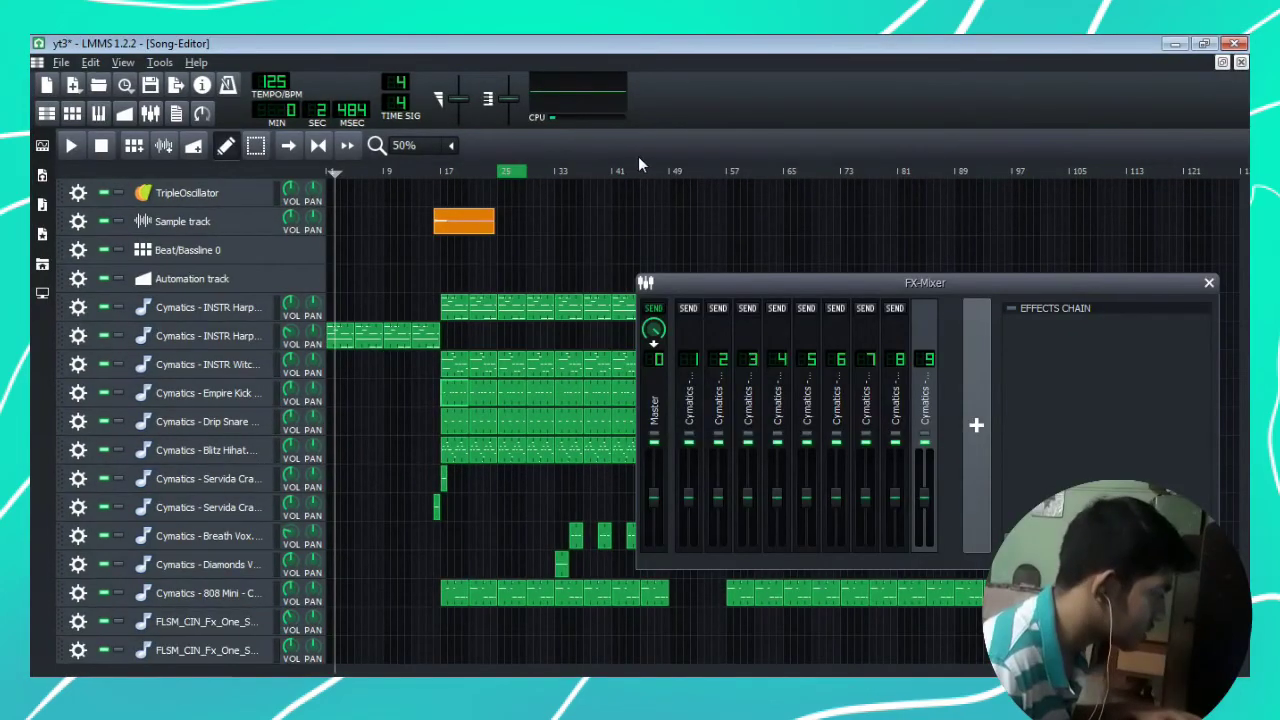
# Play the looped section from bar 25, show the FX-Mixer and raise the master level slightly
pyautogui.click(644, 156)
pyautogui.press('space')
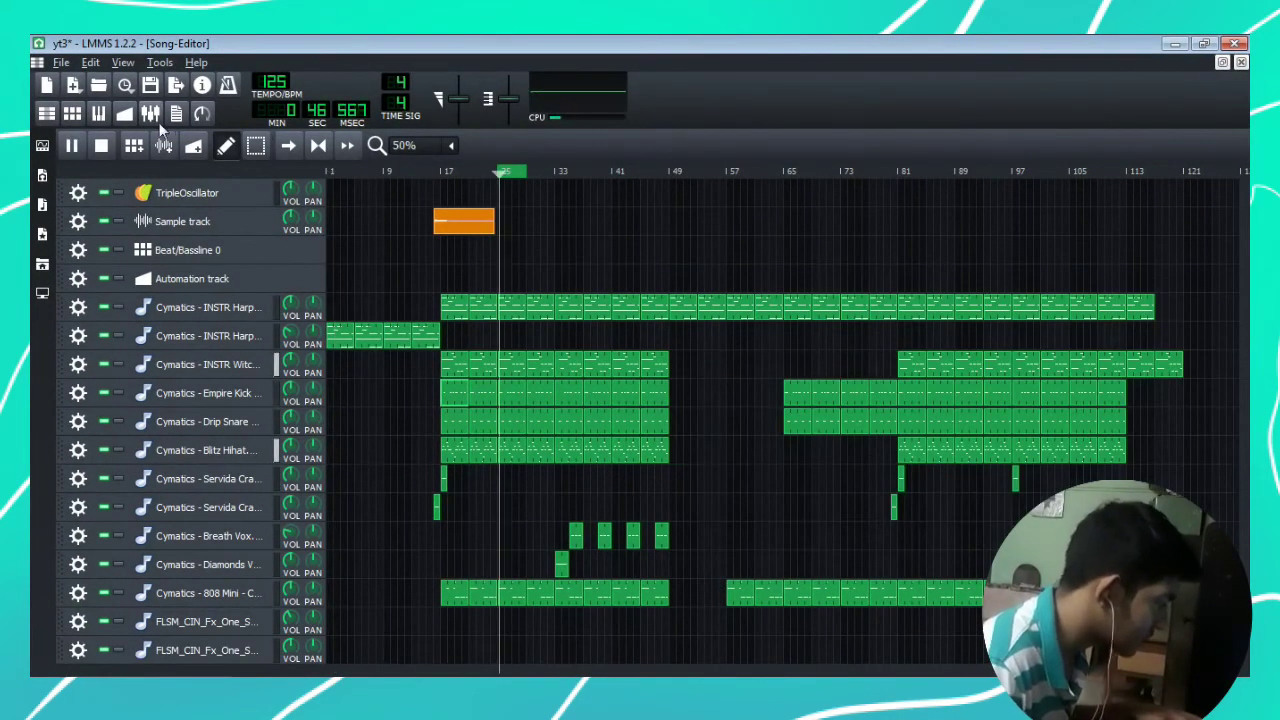
pyautogui.click(149, 115)
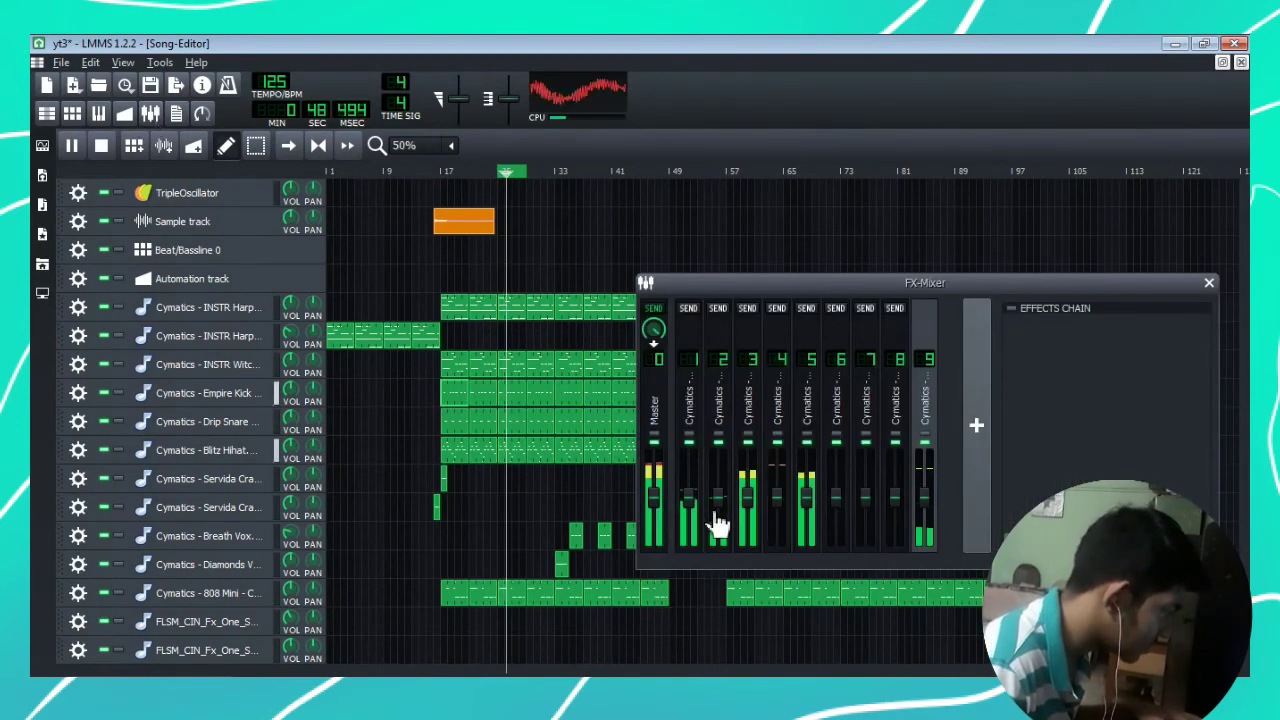
pyautogui.moveTo(660, 500); pyautogui.dragTo(666, 491)
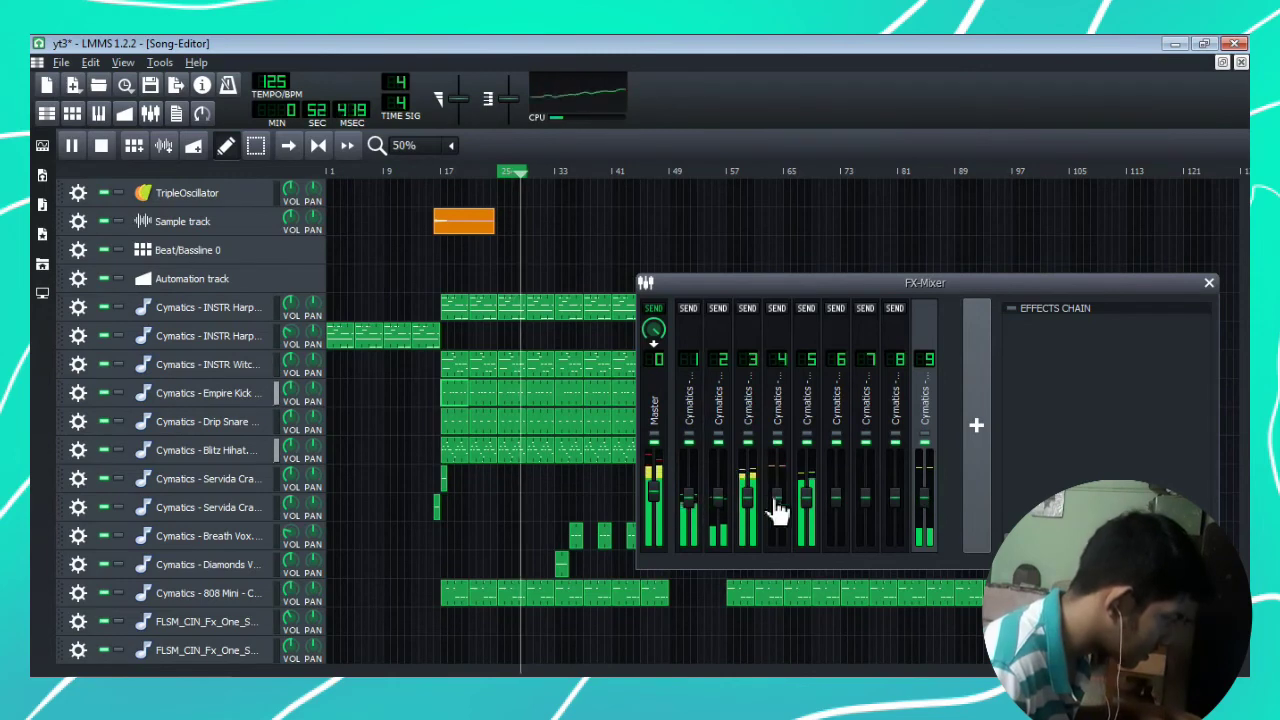
# Lower the levels of mixer channels 3, 4, 5 and 9 slightly and fine-tune channel 2 during playback
pyautogui.moveTo(757, 518)
pyautogui.mouseDown()
pyautogui.moveTo(757, 530)
pyautogui.moveTo(783, 508)
pyautogui.moveTo(782, 522)
pyautogui.mouseUp()
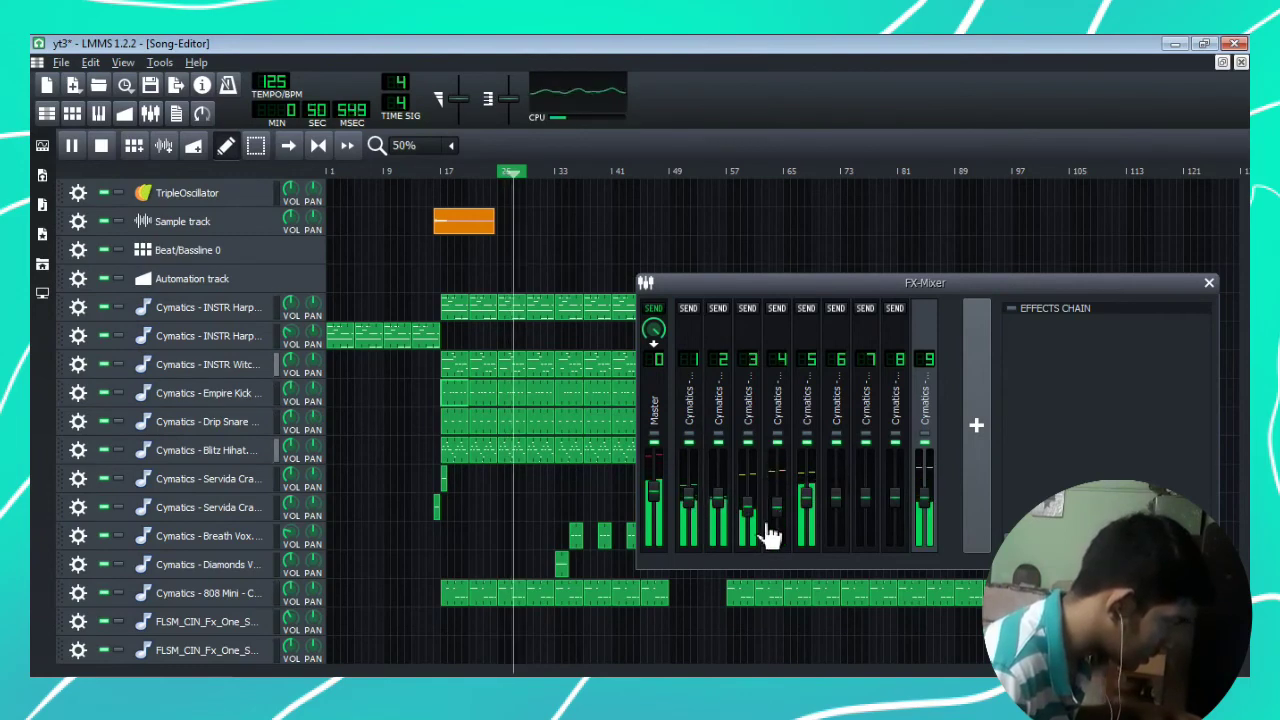
pyautogui.moveTo(800, 527)
pyautogui.mouseDown()
pyautogui.moveTo(789, 523)
pyautogui.moveTo(811, 517)
pyautogui.moveTo(812, 535)
pyautogui.moveTo(808, 508)
pyautogui.mouseUp()
pyautogui.moveTo(922, 512)
pyautogui.mouseDown()
pyautogui.moveTo(937, 523)
pyautogui.moveTo(926, 518)
pyautogui.mouseUp()
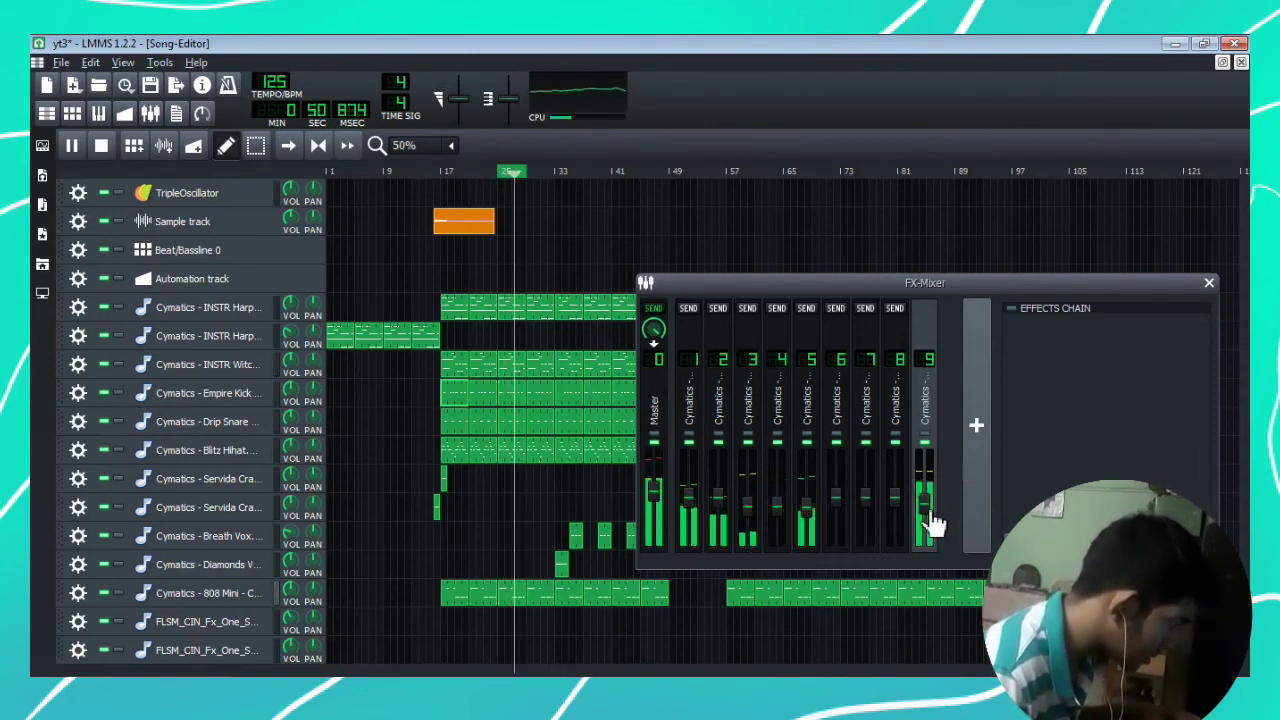
pyautogui.moveTo(728, 520); pyautogui.dragTo(724, 527)
pyautogui.moveTo(720, 515); pyautogui.dragTo(749, 520)
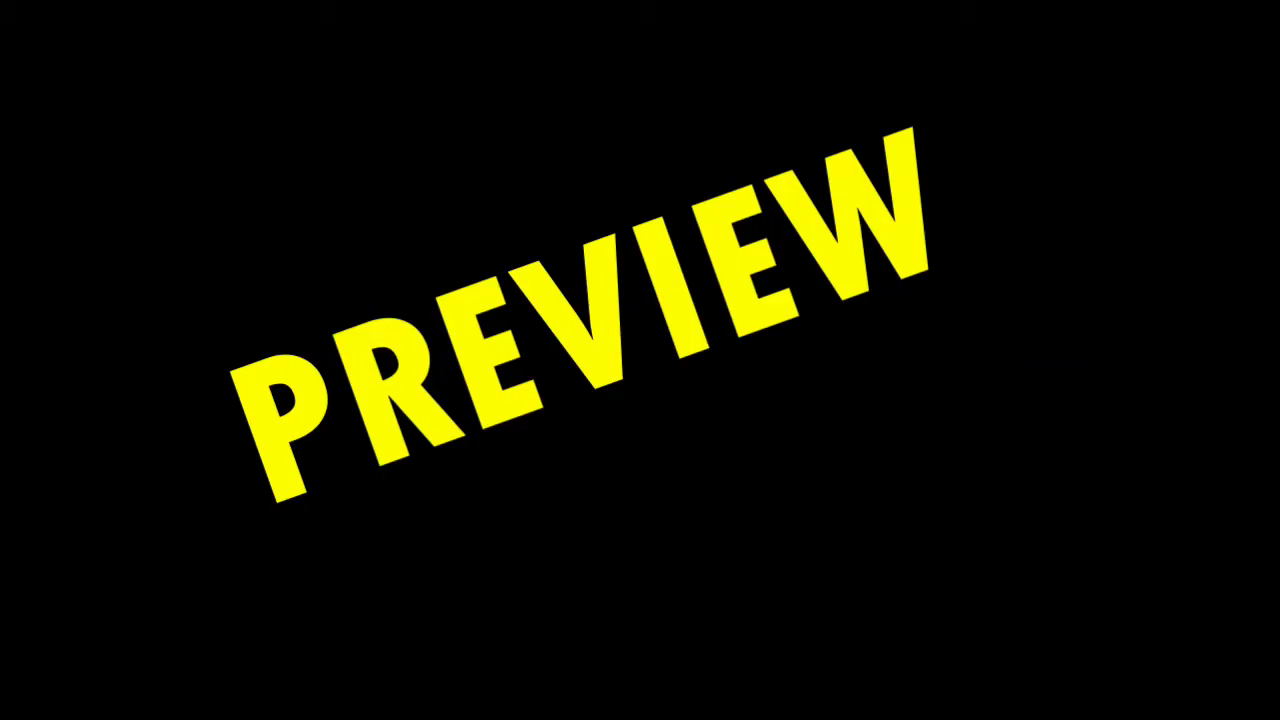